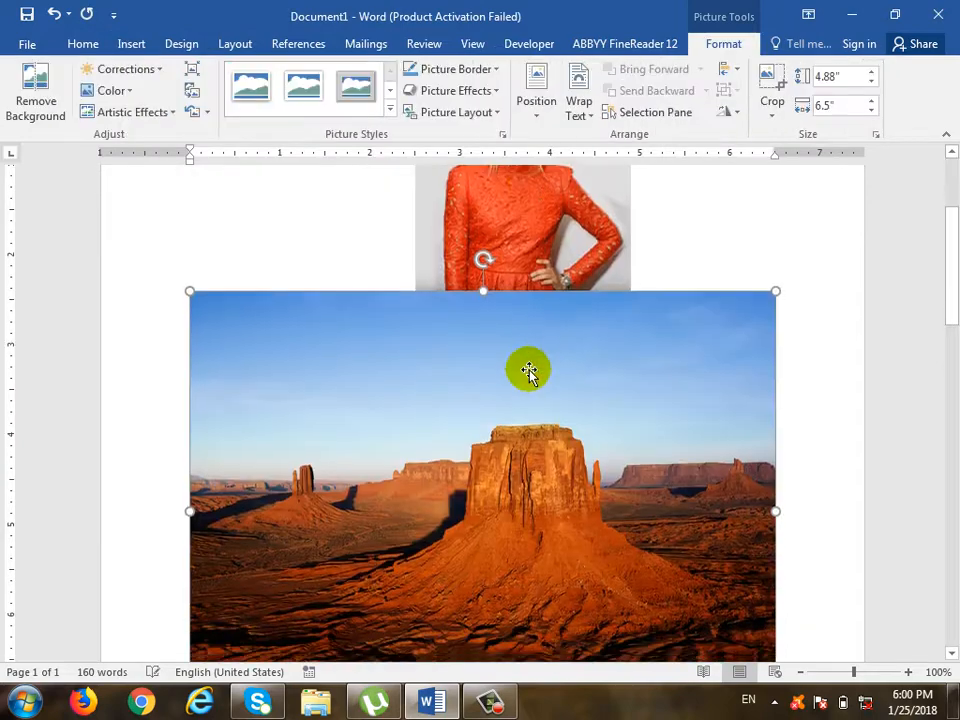
- Shrink the desert landscape picture to about 1.71" high by 2.28" wide
{"action": "left_click_drag", "start_coordinate": [762, 291], "coordinate": [315, 528]}
{"action": "left_click_drag", "start_coordinate": [446, 484], "coordinate": [394, 435]}
{"action": "scroll", "coordinate": [486, 388], "scroll_direction": "down", "scroll_amount": 2}
{"action": "scroll", "coordinate": [463, 469], "scroll_direction": "down", "scroll_amount": 5}
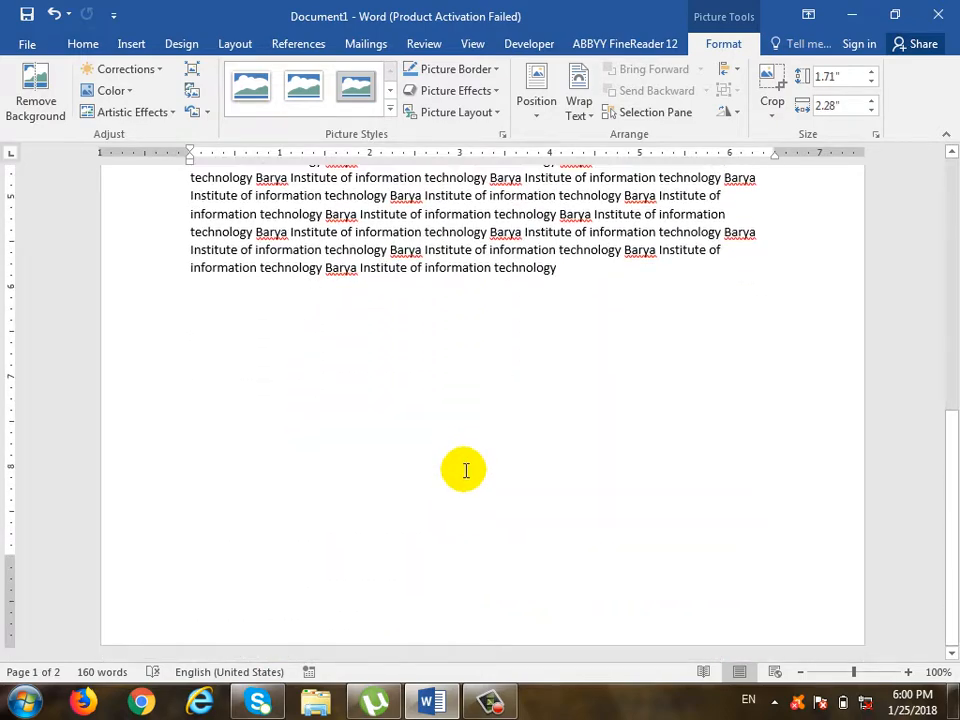
{"action": "scroll", "coordinate": [463, 484], "scroll_direction": "up", "scroll_amount": 8}
{"action": "left_click", "coordinate": [352, 330]}
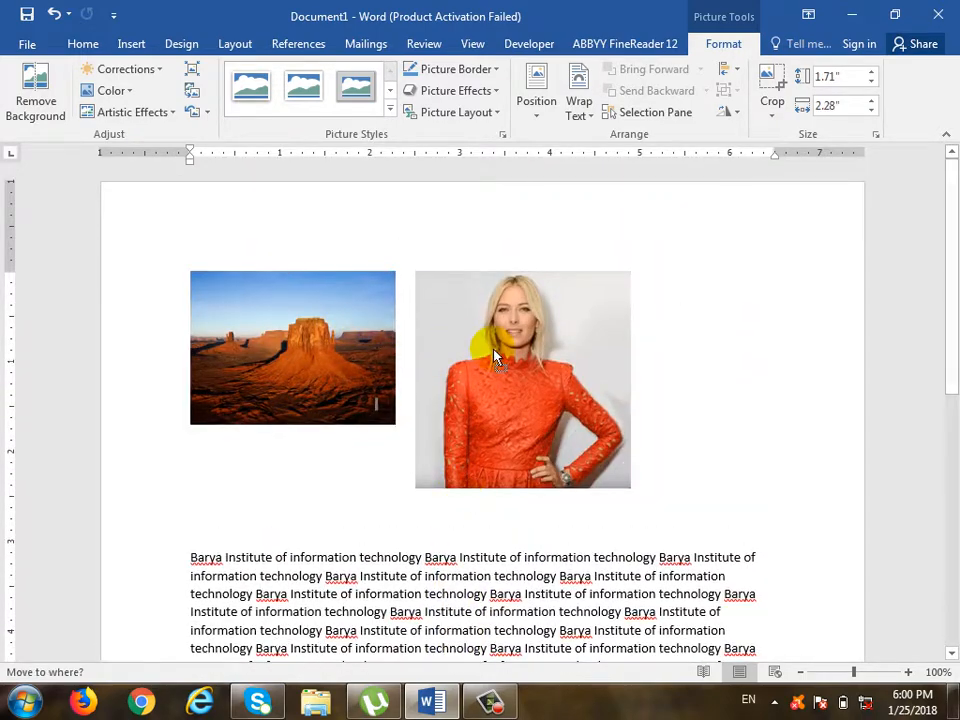
- Set the desert picture's text wrapping to Square and move it so it partly overlaps the portrait picture
{"action": "left_click", "coordinate": [580, 108]}
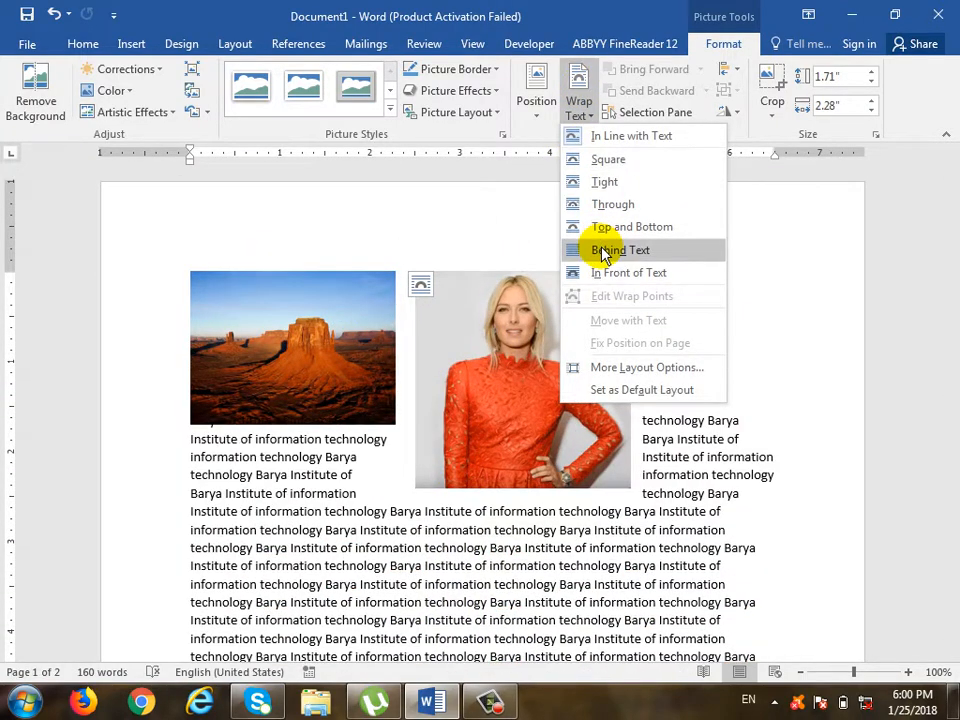
{"action": "left_click", "coordinate": [647, 163]}
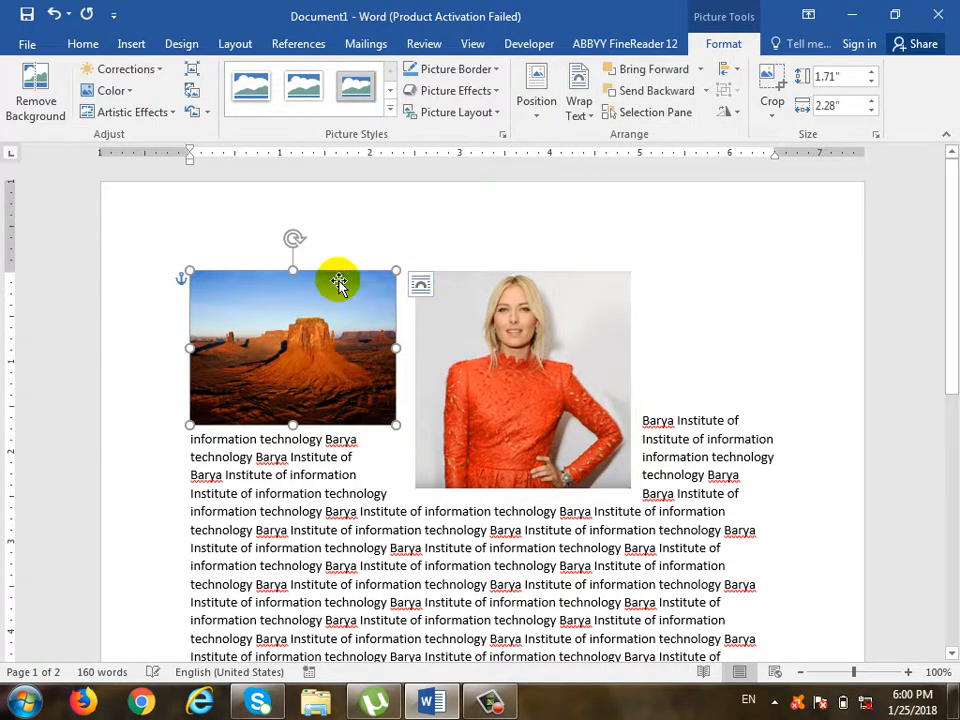
{"action": "left_click_drag", "start_coordinate": [376, 305], "coordinate": [452, 330]}
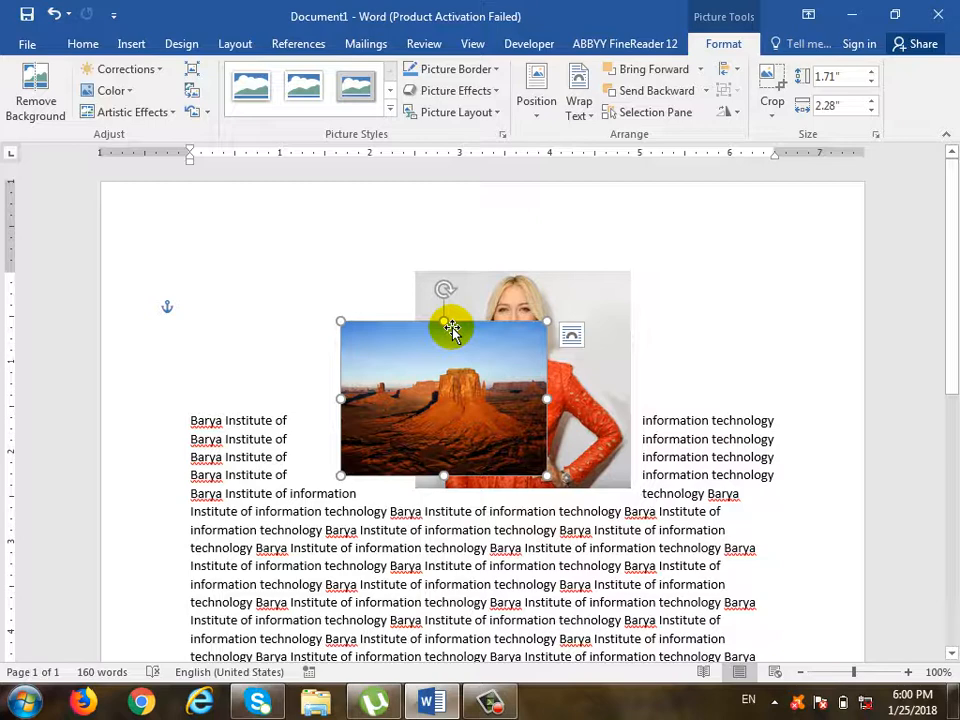
- Select the desert and portrait pictures together and group them into a single object
{"action": "left_click", "coordinate": [585, 365], "text": "shift"}
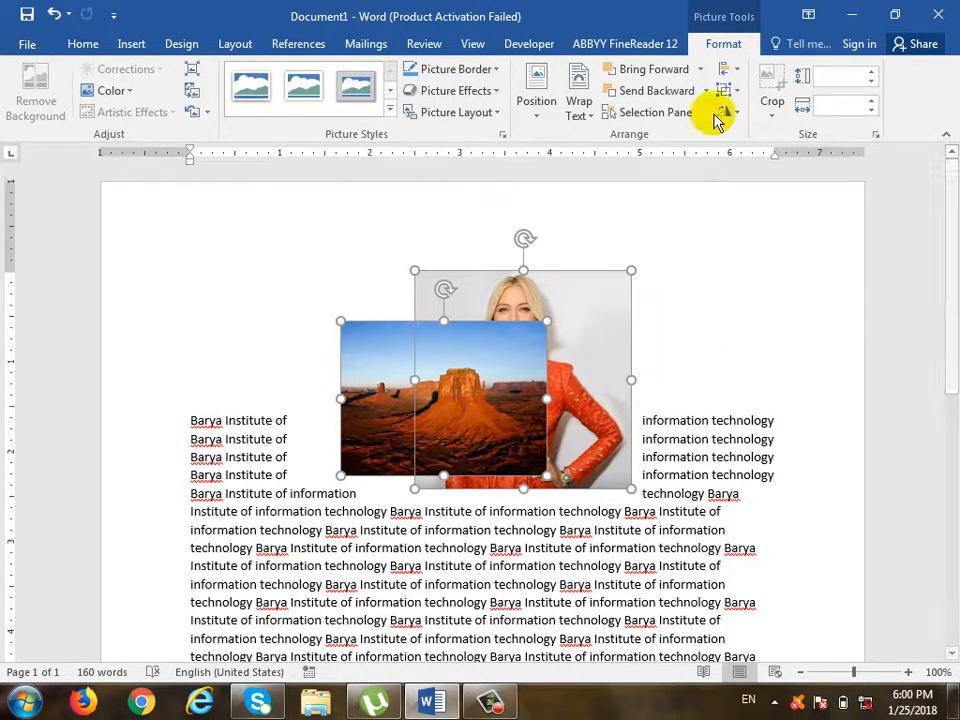
{"action": "left_click", "coordinate": [744, 90]}
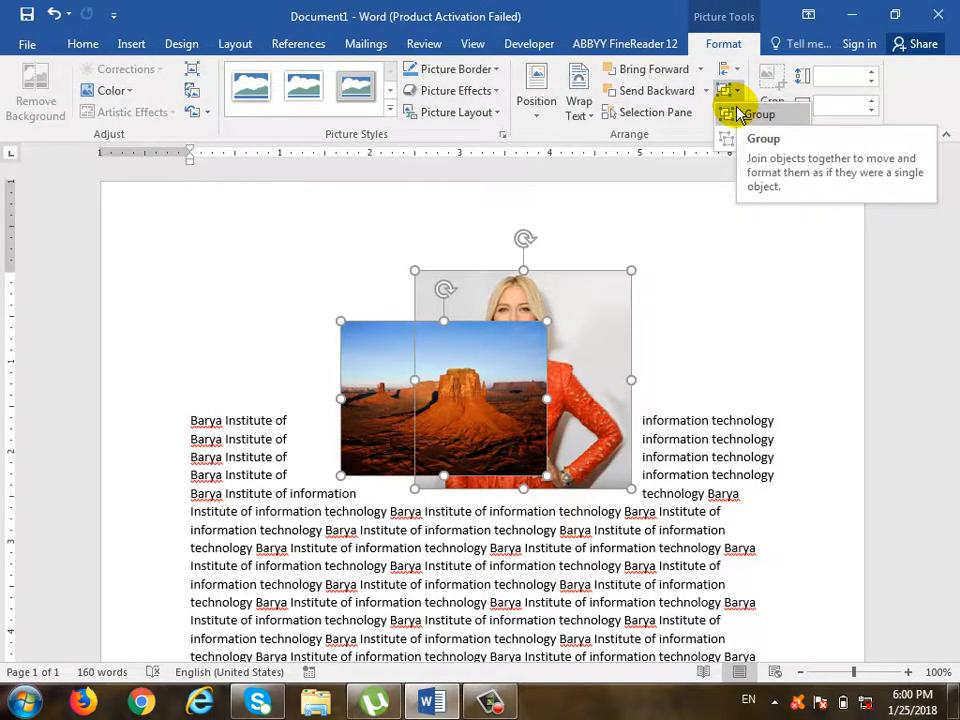
{"action": "left_click", "coordinate": [738, 114]}
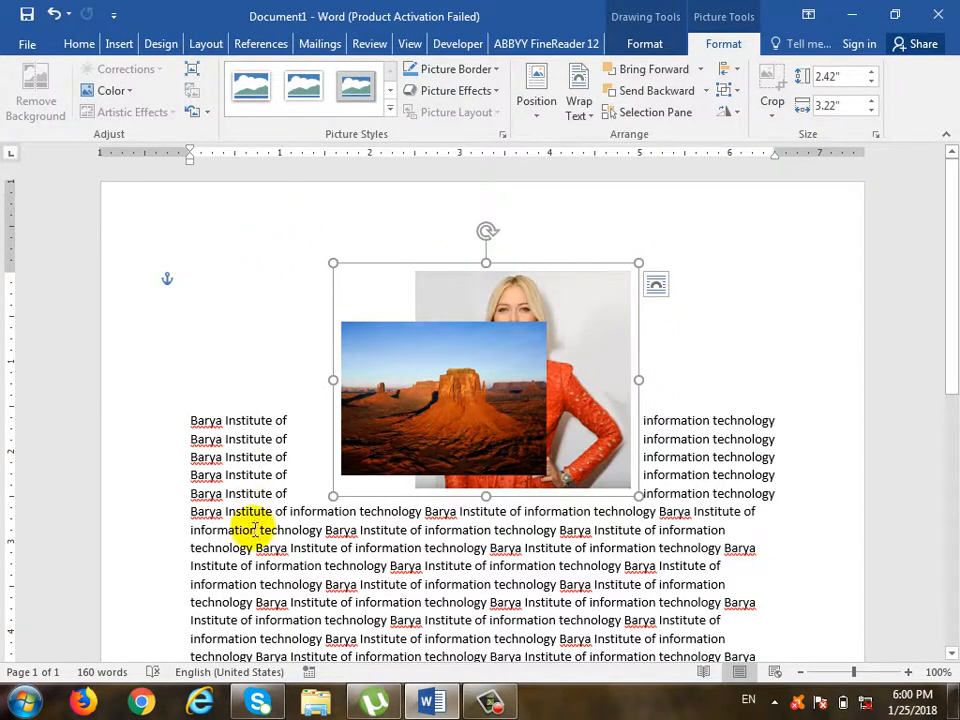
- Move the grouped pictures down into the text and shrink the group to about 2.2" high by 2.95" wide
{"action": "left_click", "coordinate": [690, 420]}
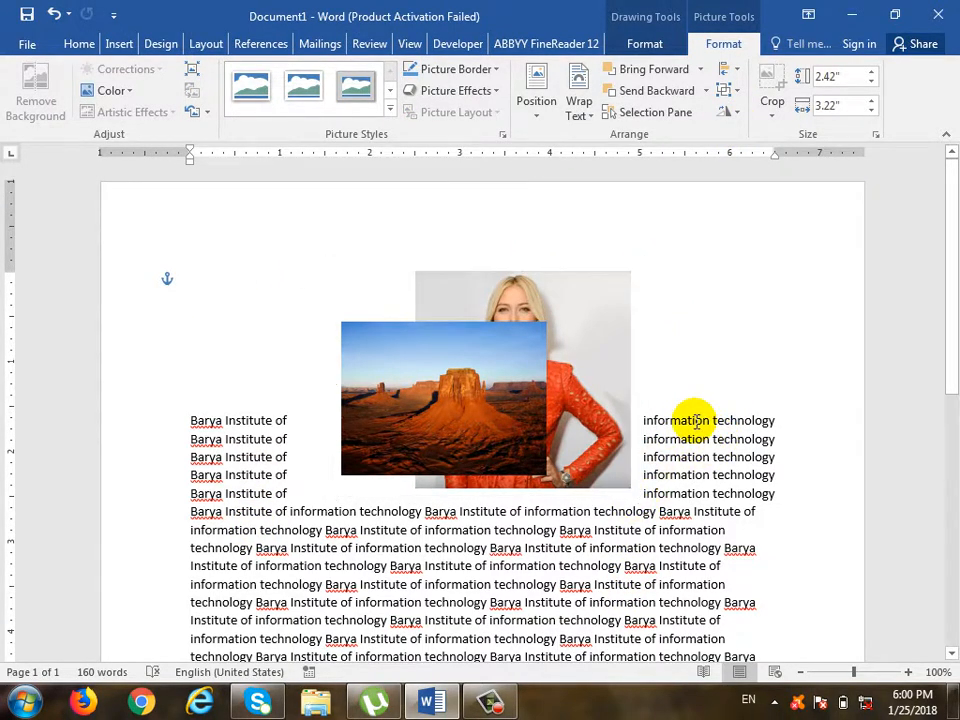
{"action": "left_click_drag", "start_coordinate": [600, 388], "coordinate": [587, 516]}
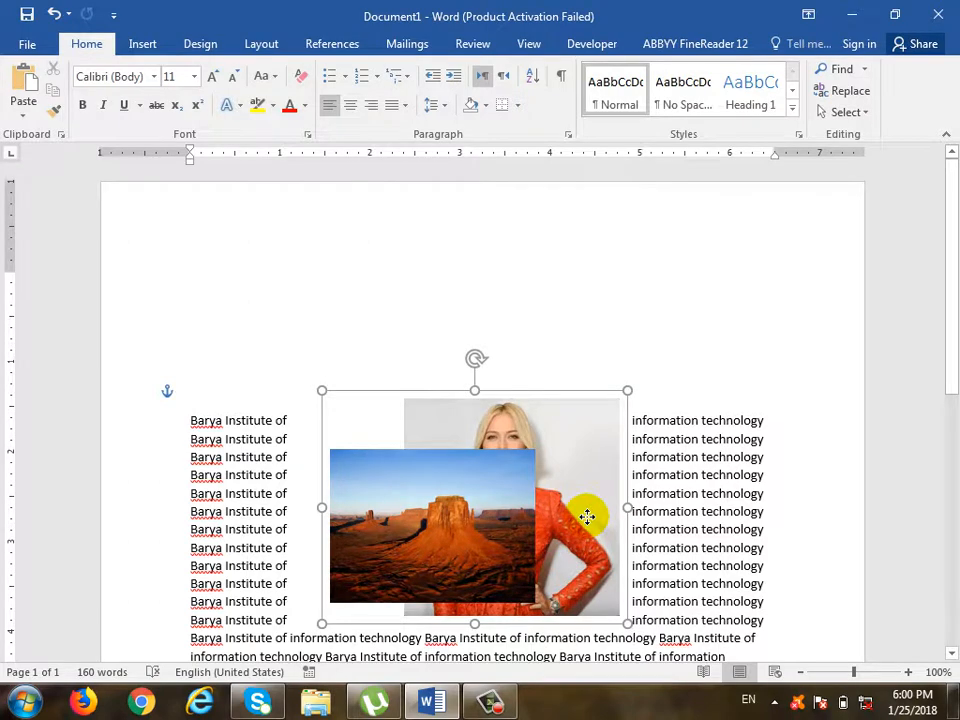
{"action": "scroll", "coordinate": [615, 512], "scroll_direction": "down", "scroll_amount": 6}
{"action": "scroll", "coordinate": [615, 446], "scroll_direction": "up", "scroll_amount": 3}
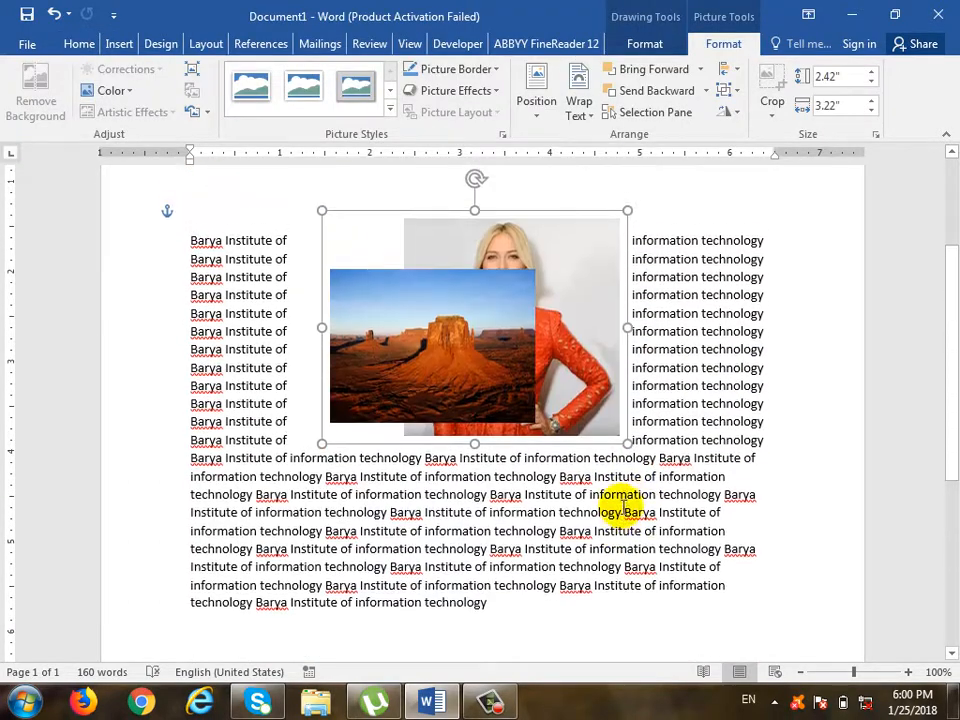
{"action": "left_click_drag", "start_coordinate": [624, 440], "coordinate": [597, 414]}
{"action": "left_click", "coordinate": [664, 410]}
- Ungroup the combined desert and portrait pictures
{"action": "left_click", "coordinate": [563, 343]}
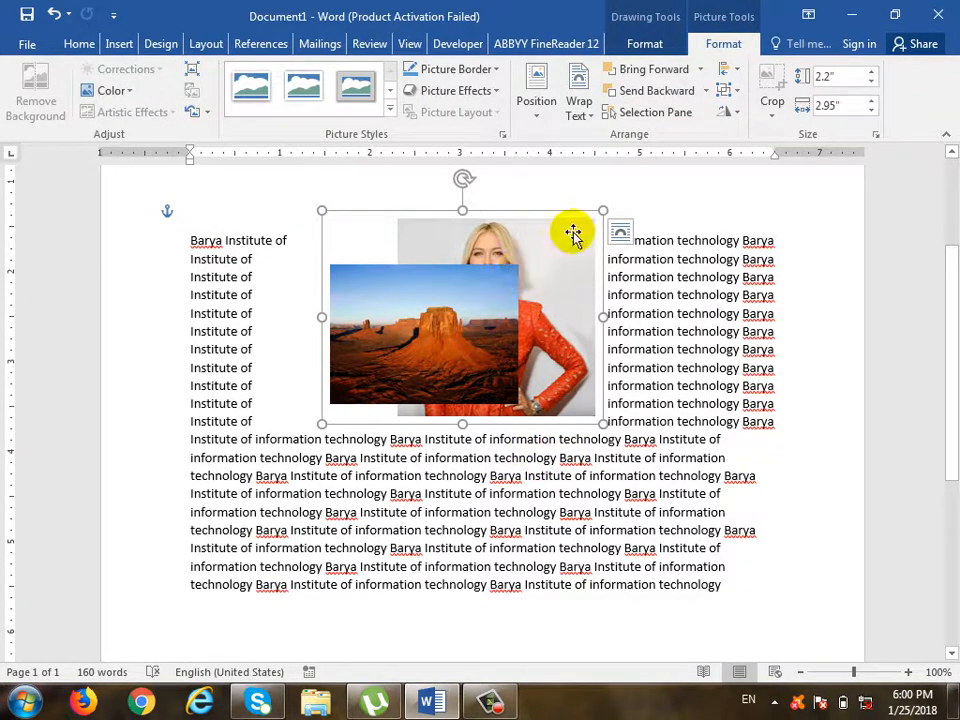
{"action": "left_click", "coordinate": [735, 105]}
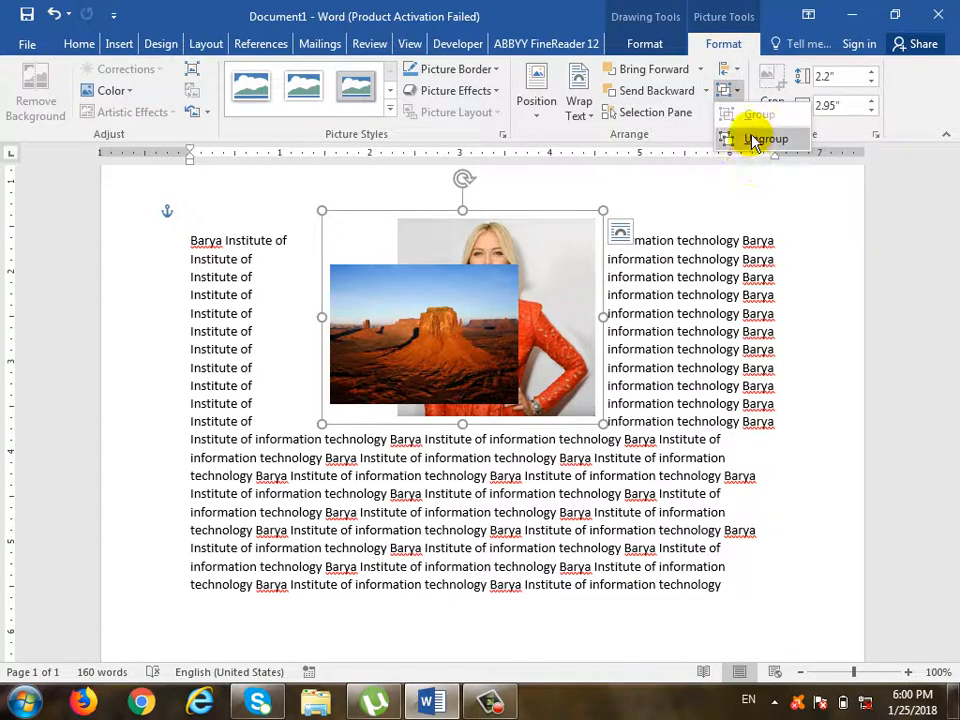
{"action": "left_click", "coordinate": [745, 137]}
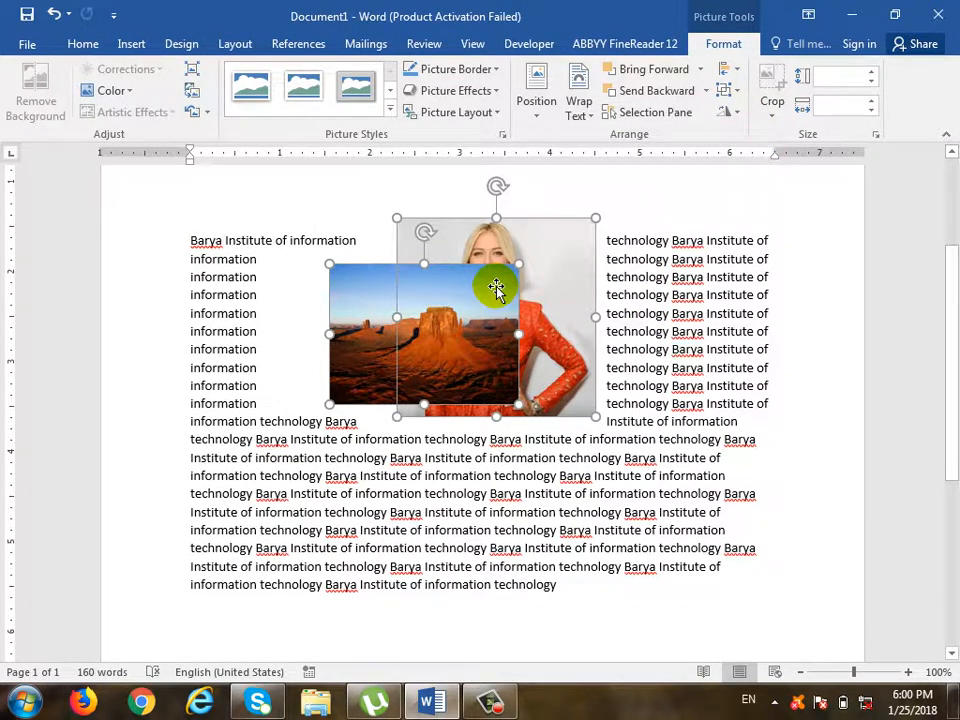
- Move the portrait picture to the right and the desert picture to its lower left so they stand side by side
{"action": "left_click", "coordinate": [690, 357]}
{"action": "left_click_drag", "start_coordinate": [708, 357], "coordinate": [619, 326]}
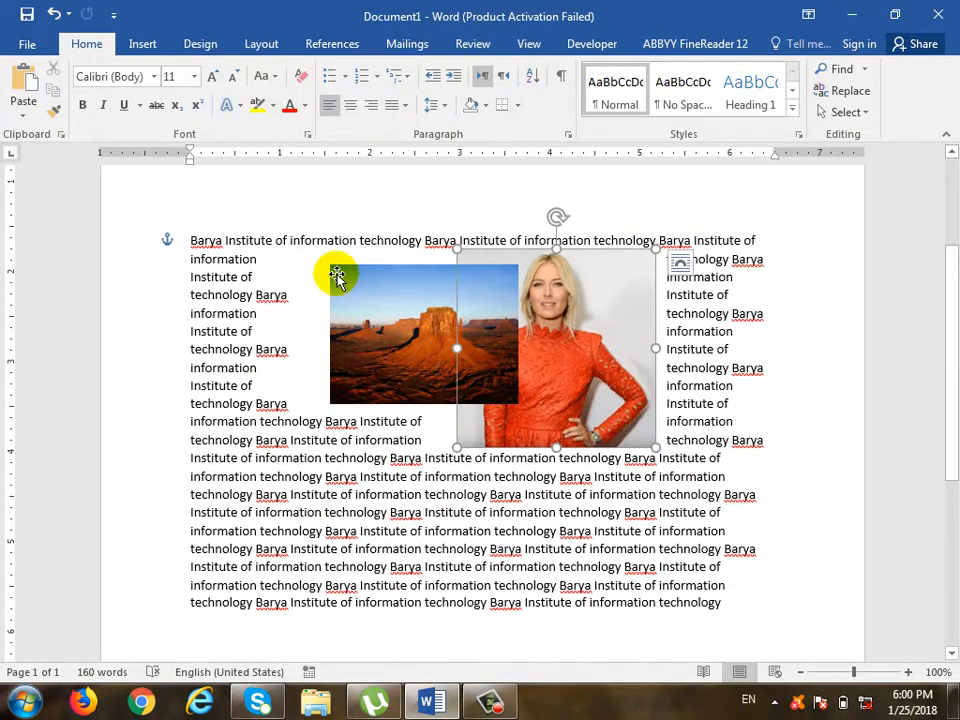
{"action": "left_click_drag", "start_coordinate": [360, 303], "coordinate": [299, 348]}
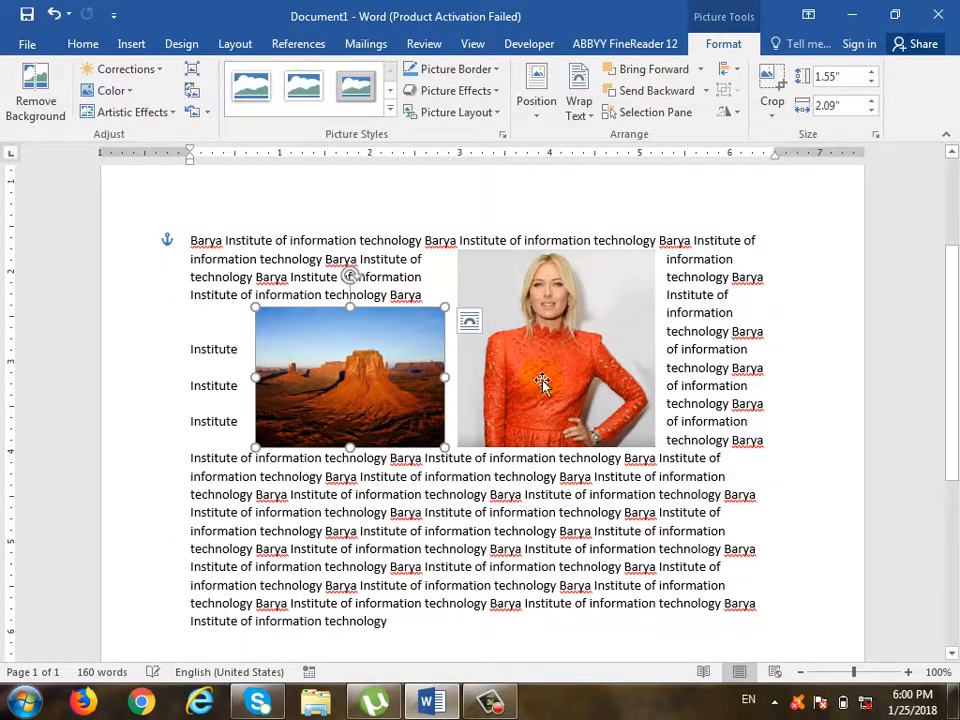
- Select both pictures and examine the grouping commands and the preview of rotating them right by 90°
{"action": "left_click", "coordinate": [581, 318], "text": "ctrl"}
{"action": "left_click", "coordinate": [735, 93]}
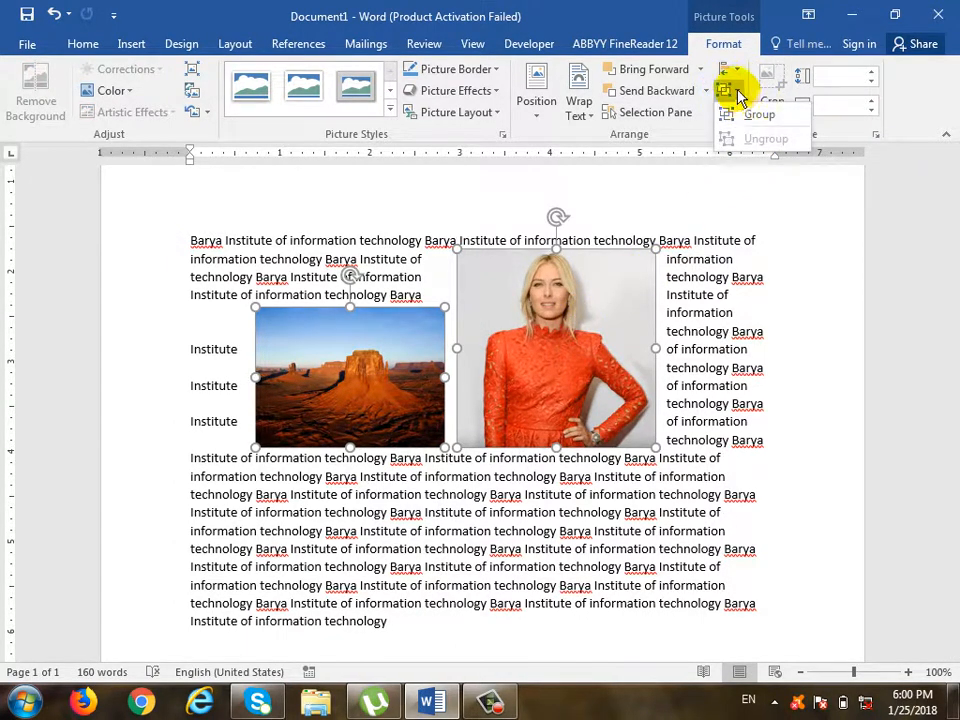
{"action": "left_click", "coordinate": [743, 108]}
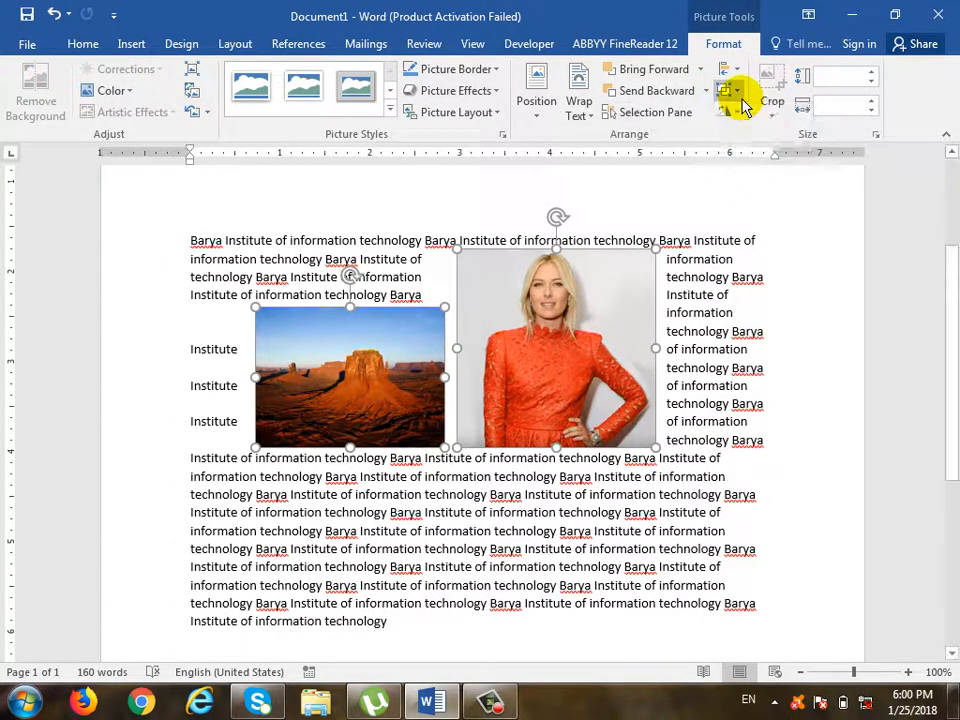
{"action": "left_click", "coordinate": [737, 95]}
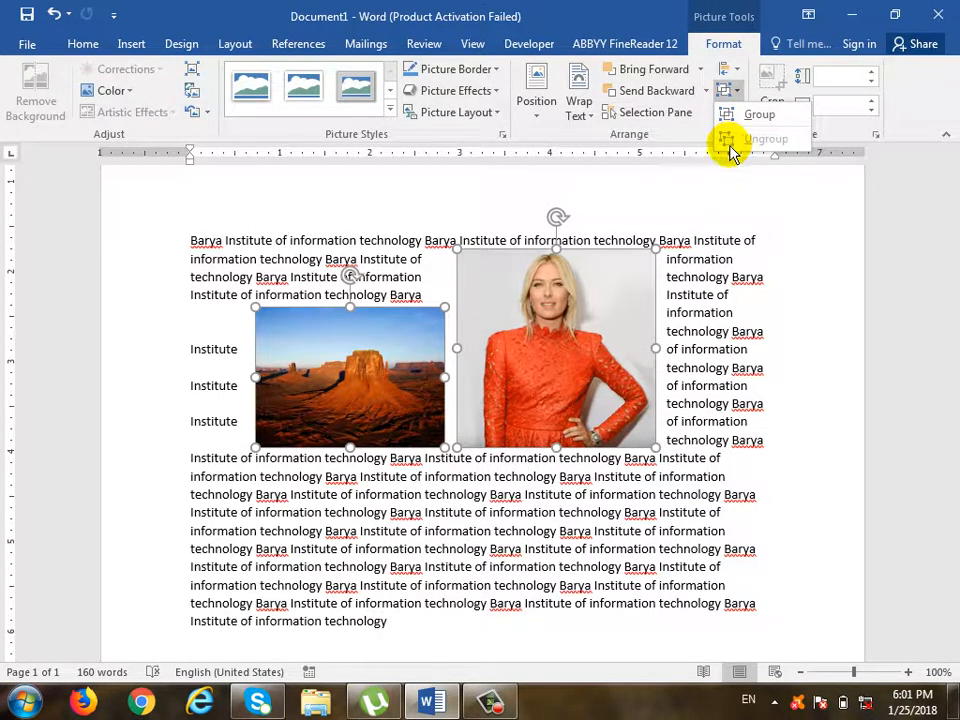
{"action": "left_click", "coordinate": [742, 48]}
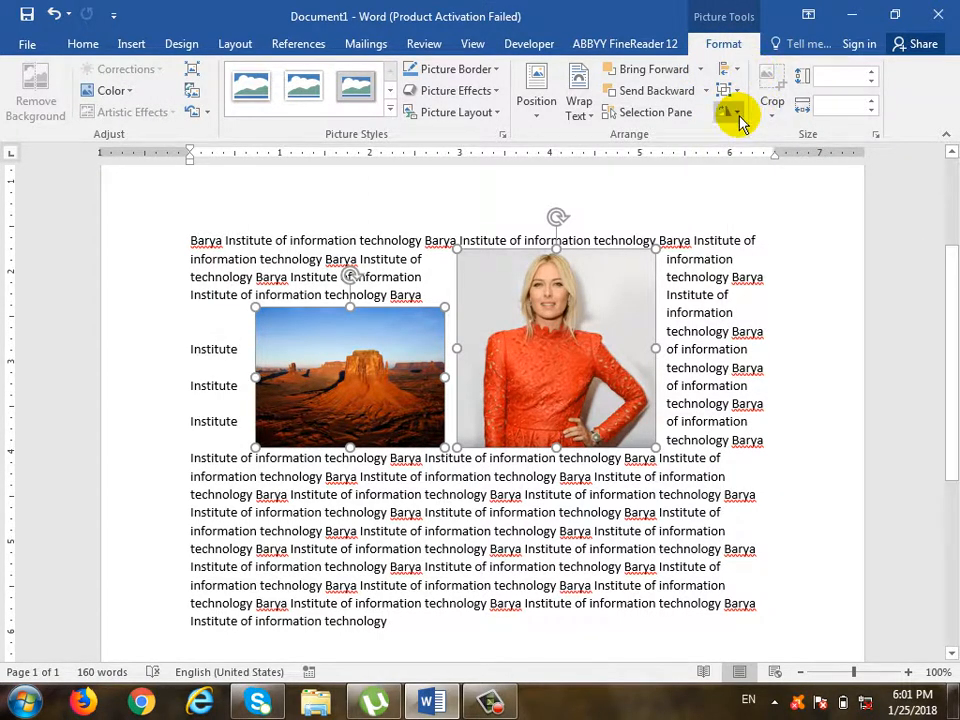
{"action": "left_click", "coordinate": [739, 117]}
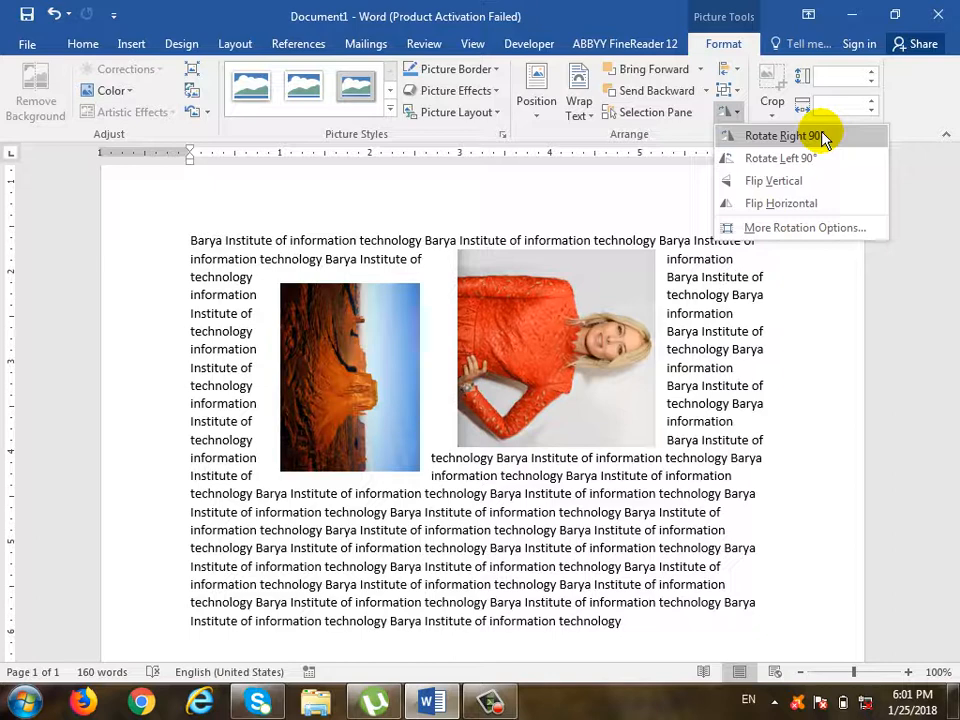
{"action": "left_click", "coordinate": [578, 437]}
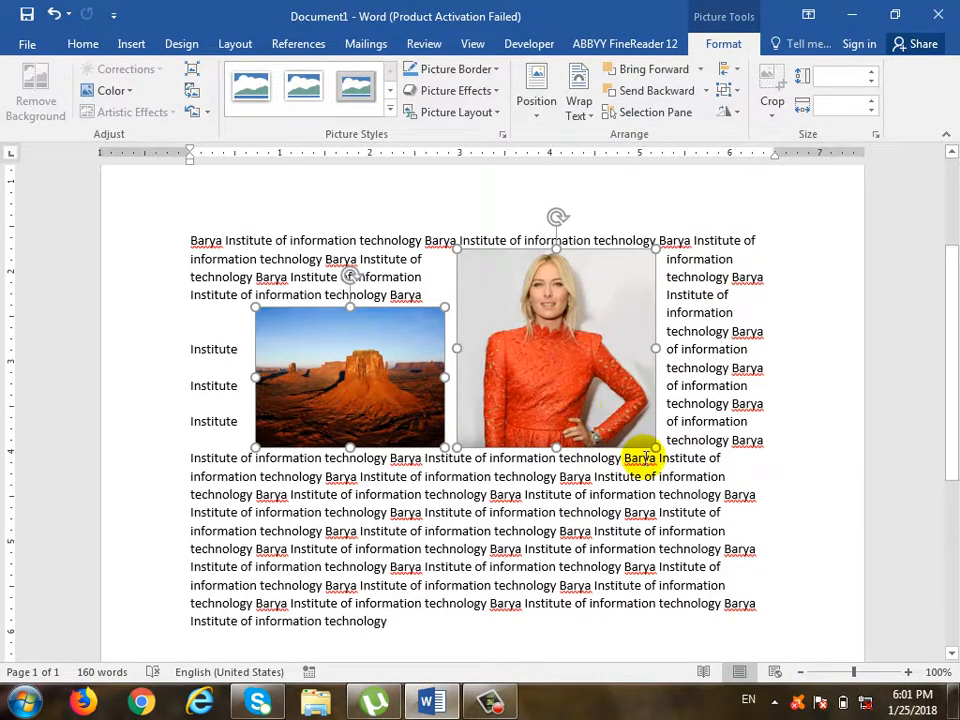
- Rotate the portrait picture by 45° in its layout settings, and undo the rotation
{"action": "left_click", "coordinate": [600, 343]}
{"action": "left_click", "coordinate": [736, 111]}
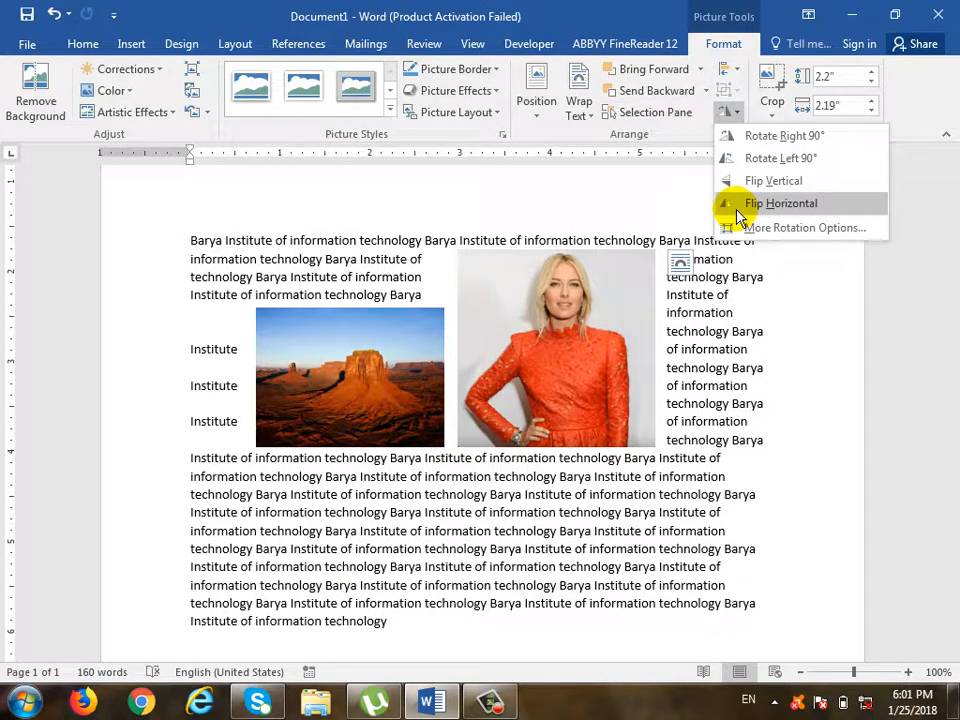
{"action": "left_click", "coordinate": [780, 228]}
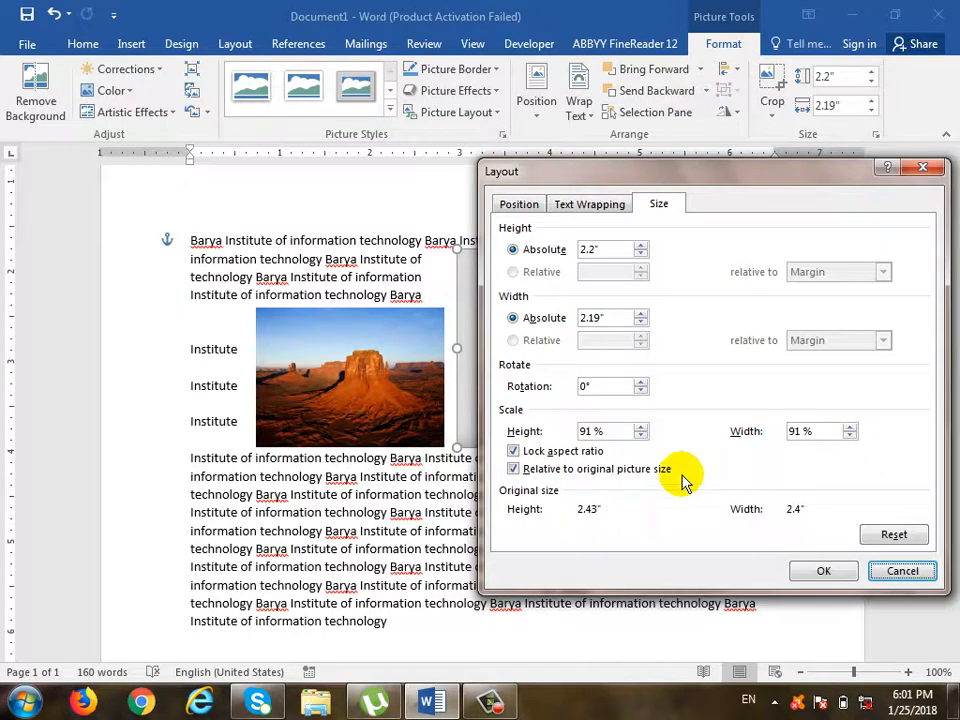
{"action": "left_click", "coordinate": [611, 387]}
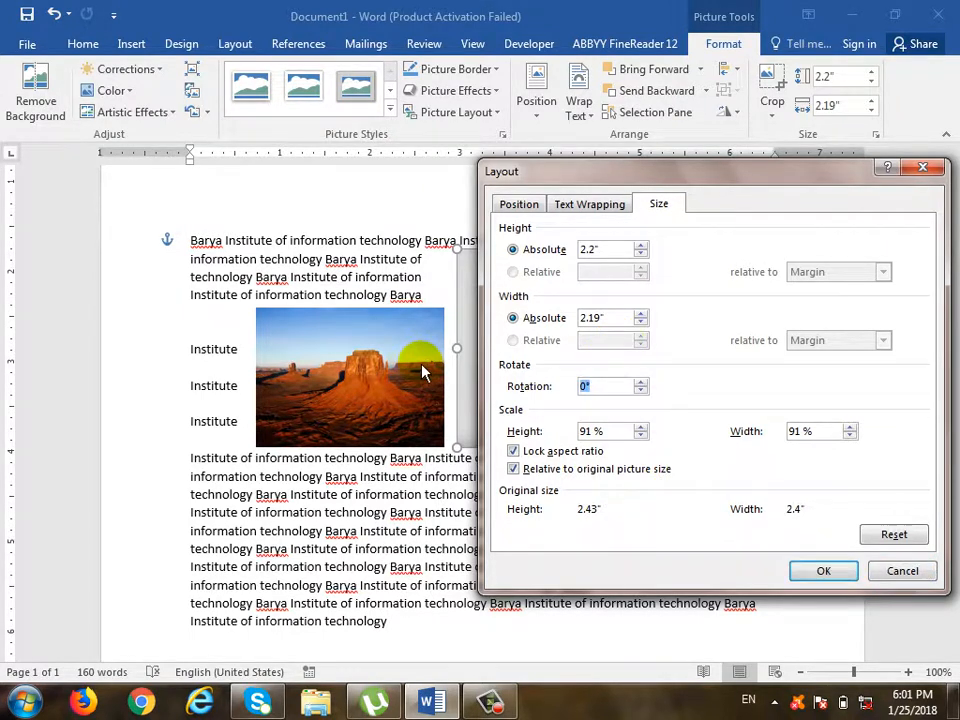
{"action": "type", "text": "45"}
{"action": "left_click", "coordinate": [812, 575]}
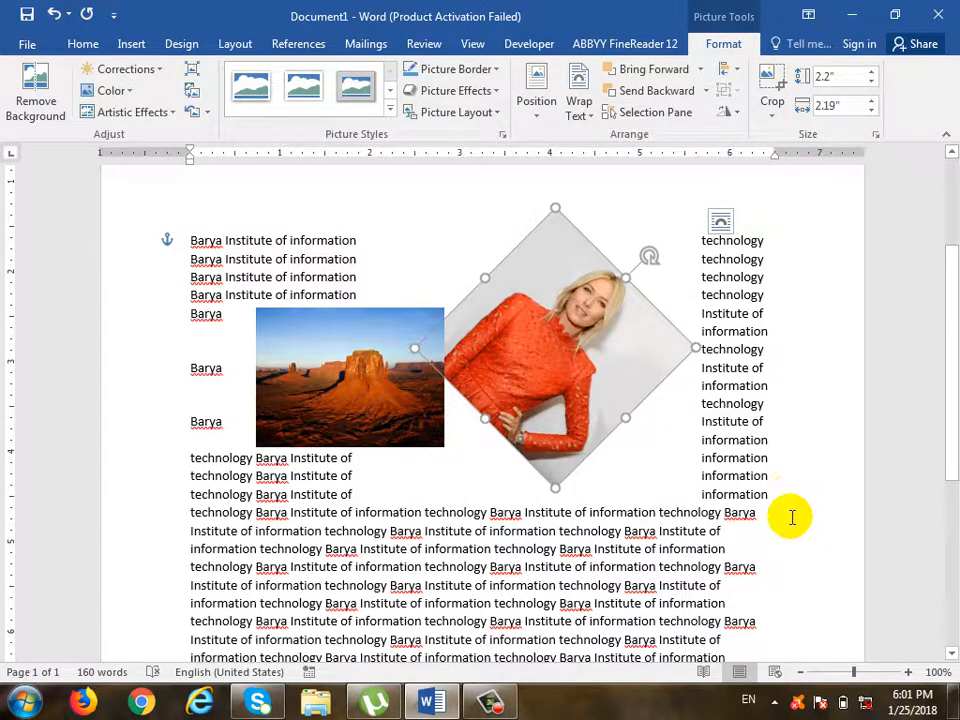
{"action": "key", "text": "ctrl+z"}
- Examine the portrait picture's rotation, size and crop options
{"action": "left_click", "coordinate": [734, 110]}
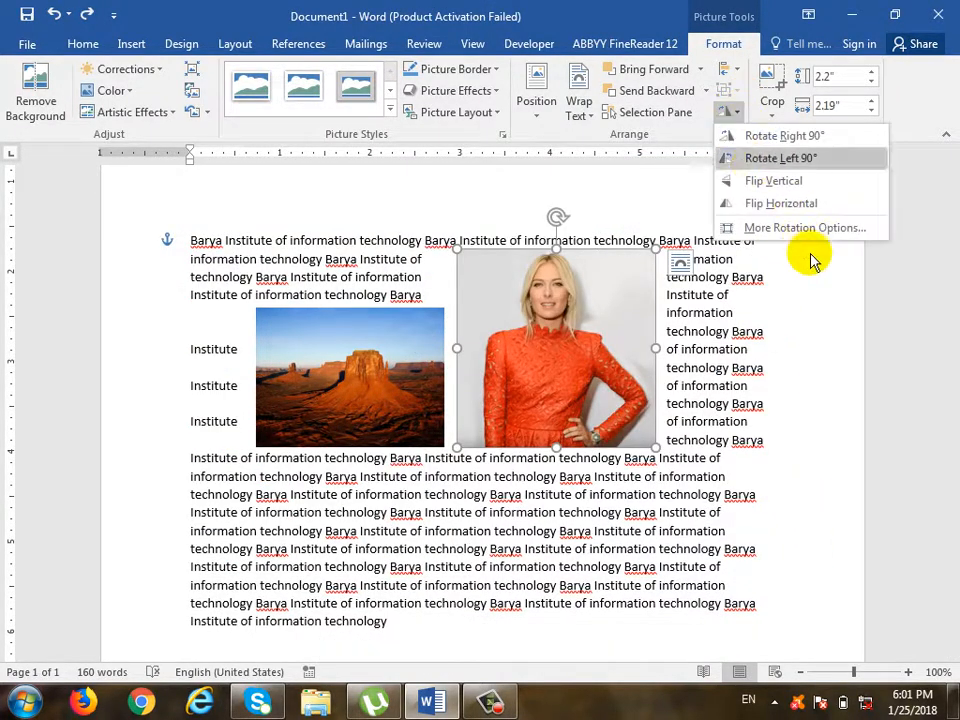
{"action": "left_click", "coordinate": [830, 228]}
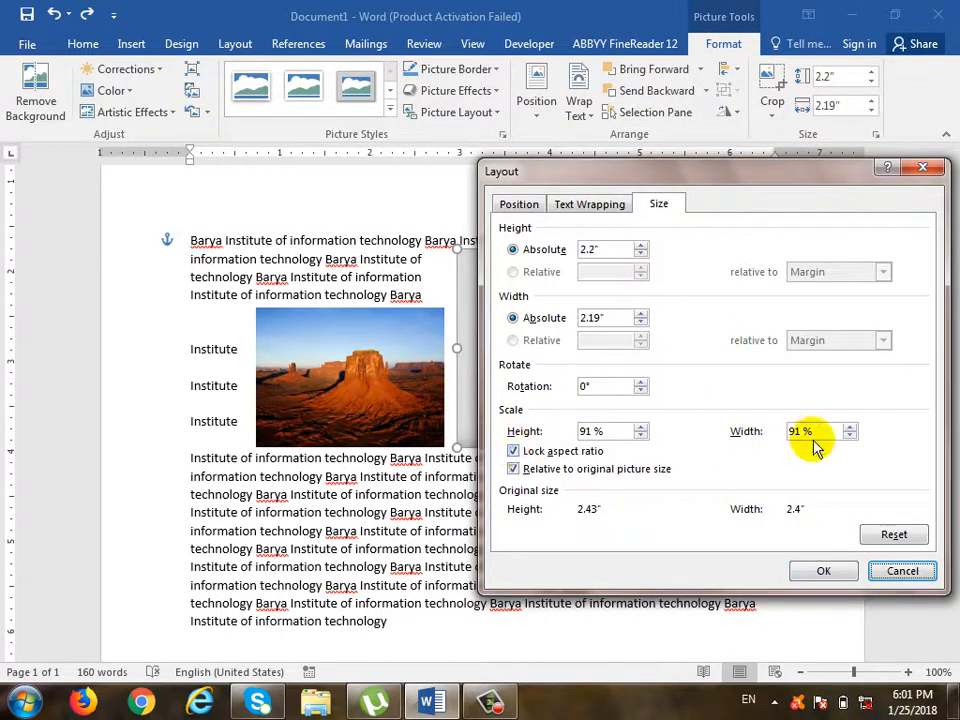
{"action": "left_click", "coordinate": [905, 572]}
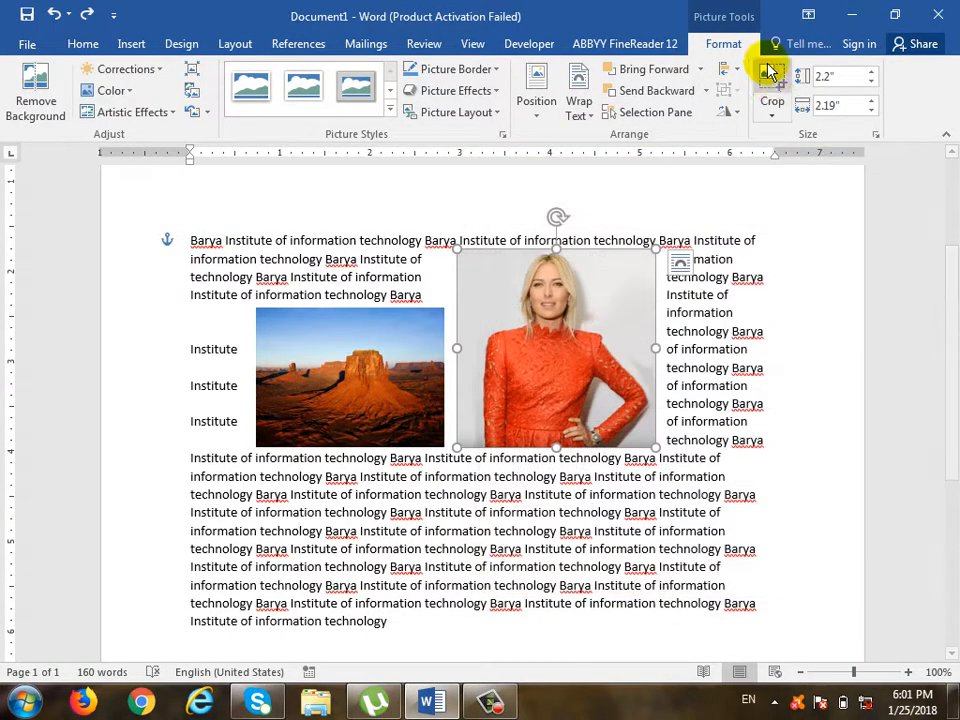
{"action": "left_click", "coordinate": [736, 113]}
{"action": "left_click", "coordinate": [738, 112]}
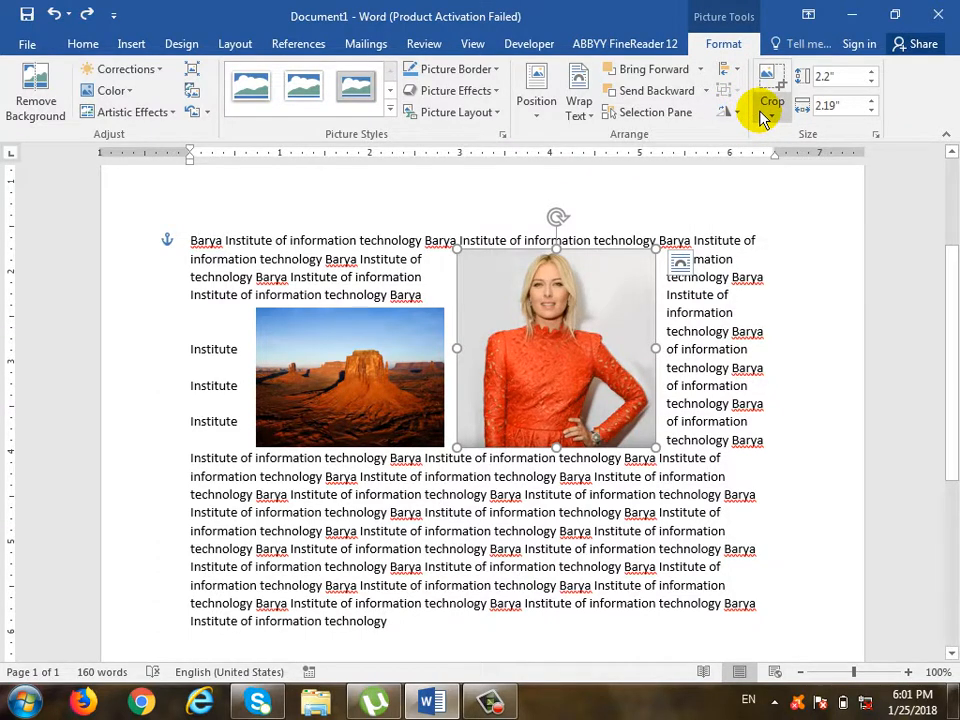
{"action": "left_click", "coordinate": [765, 116]}
{"action": "left_click", "coordinate": [761, 112]}
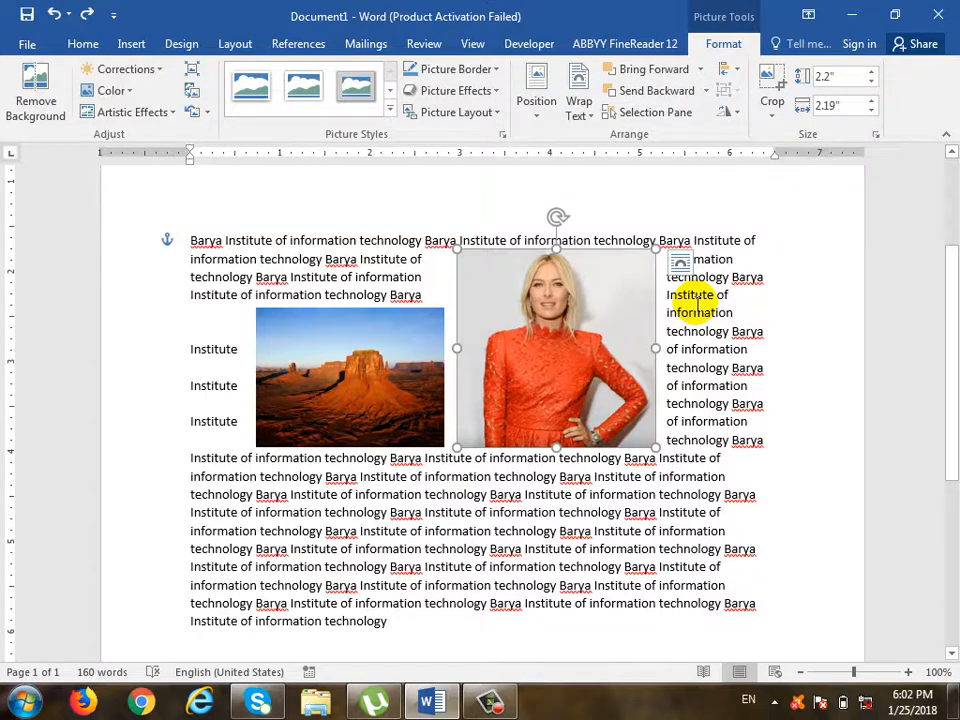
- Insert a 5-point star about 2.59" high and wide, and move it into the blank area below the text
{"action": "left_click", "coordinate": [730, 532]}
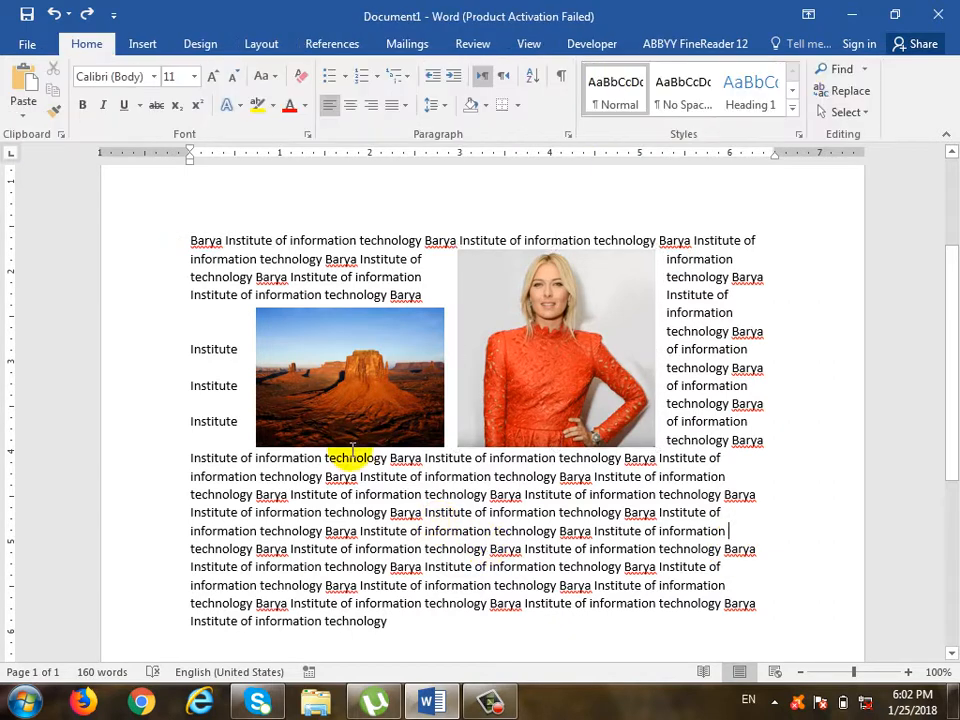
{"action": "left_click", "coordinate": [143, 44]}
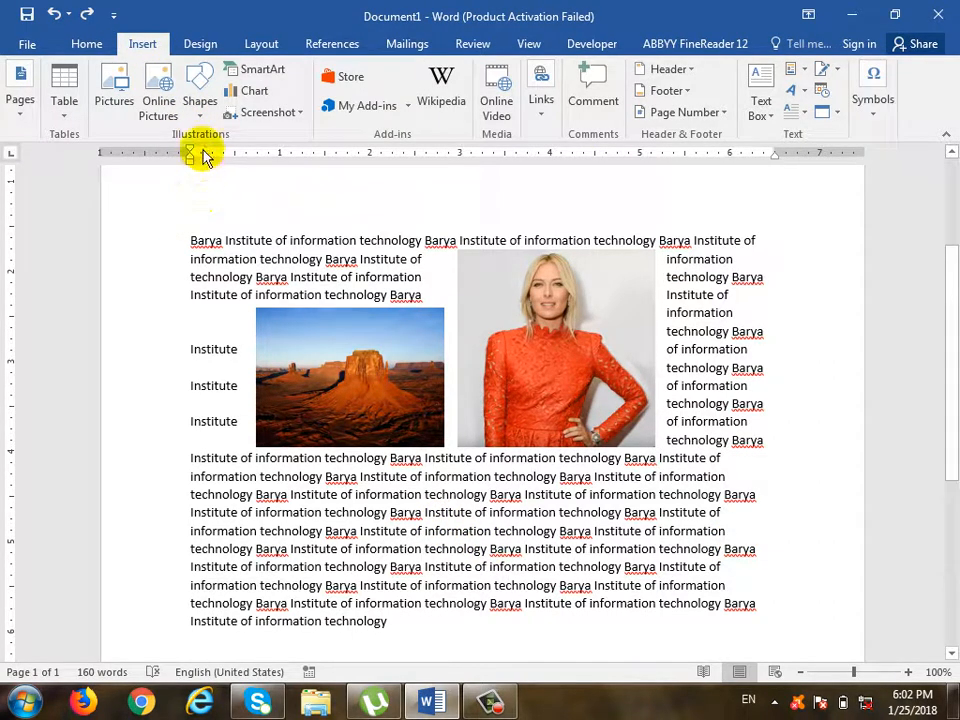
{"action": "left_click", "coordinate": [199, 108]}
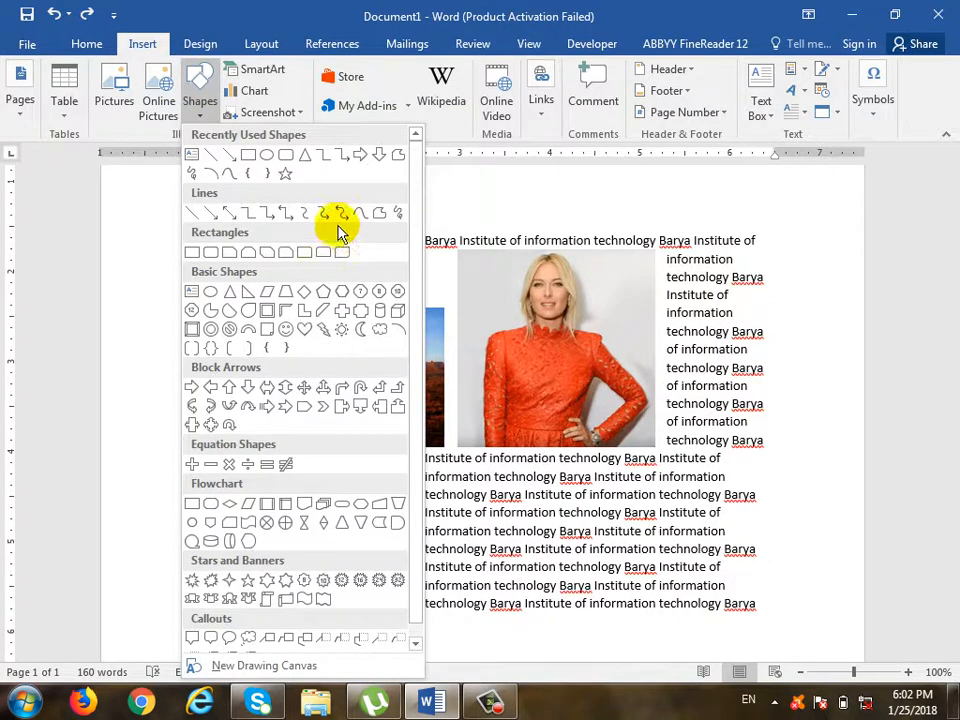
{"action": "scroll", "coordinate": [412, 200], "scroll_direction": "down", "scroll_amount": 1}
{"action": "scroll", "coordinate": [418, 171], "scroll_direction": "up", "scroll_amount": 1}
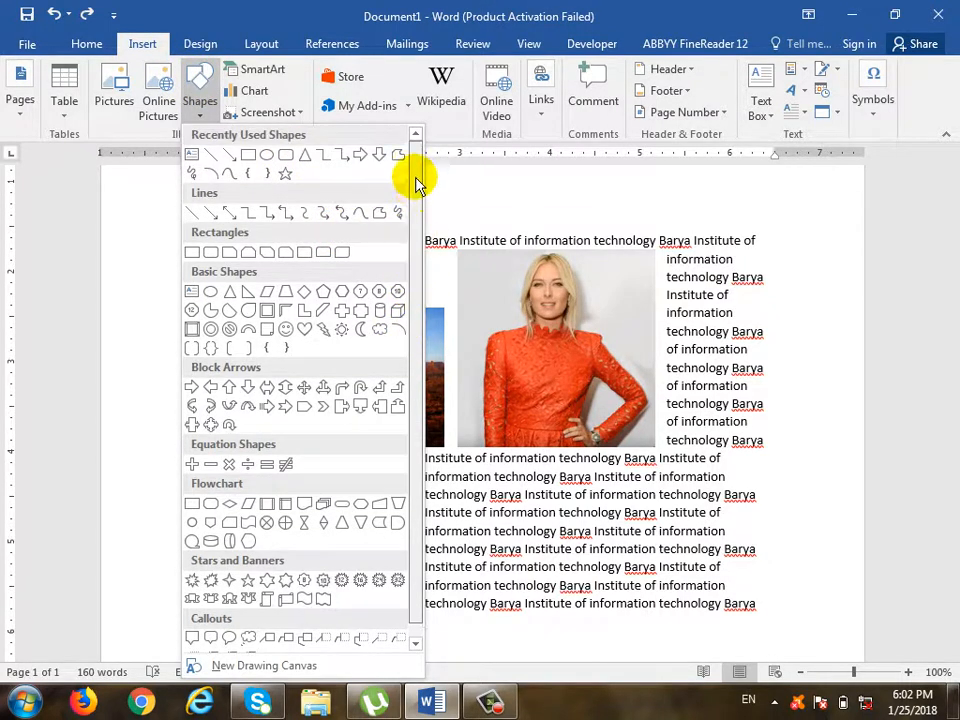
{"action": "left_click", "coordinate": [287, 175]}
{"action": "scroll", "coordinate": [506, 435], "scroll_direction": "down", "scroll_amount": 3}
{"action": "mouse_move", "coordinate": [405, 355]}
{"action": "left_mouse_down"}
{"action": "mouse_move", "coordinate": [560, 535]}
{"action": "mouse_move", "coordinate": [634, 553]}
{"action": "mouse_move", "coordinate": [636, 585]}
{"action": "left_mouse_up"}
{"action": "scroll", "coordinate": [546, 435], "scroll_direction": "down", "scroll_amount": 3}
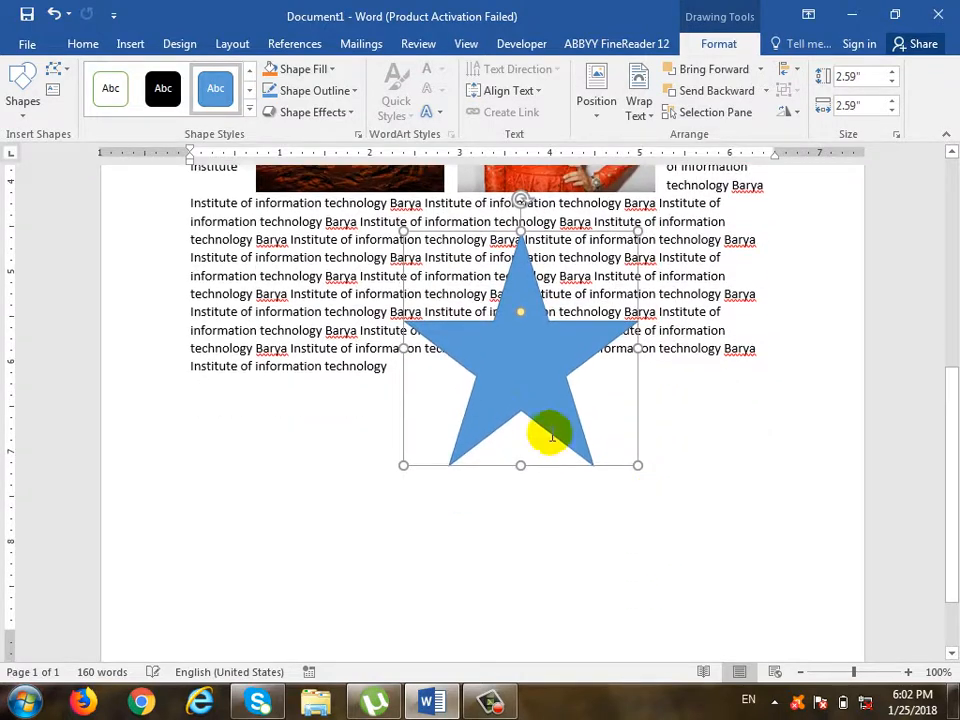
{"action": "left_click_drag", "start_coordinate": [512, 380], "coordinate": [497, 501]}
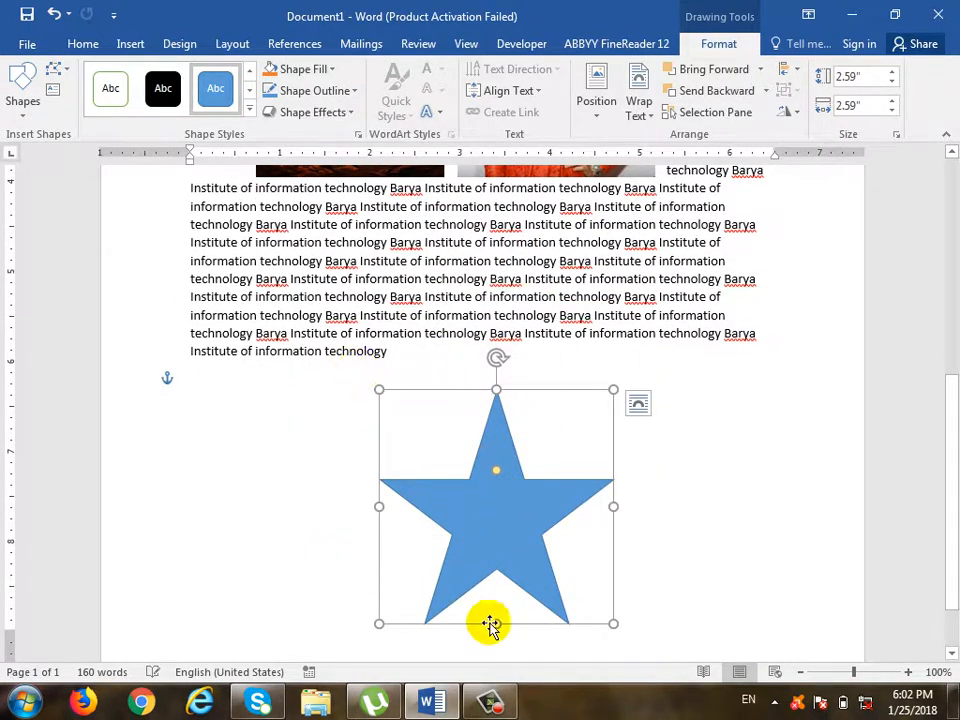
{"action": "scroll", "coordinate": [590, 452], "scroll_direction": "down", "scroll_amount": 2}
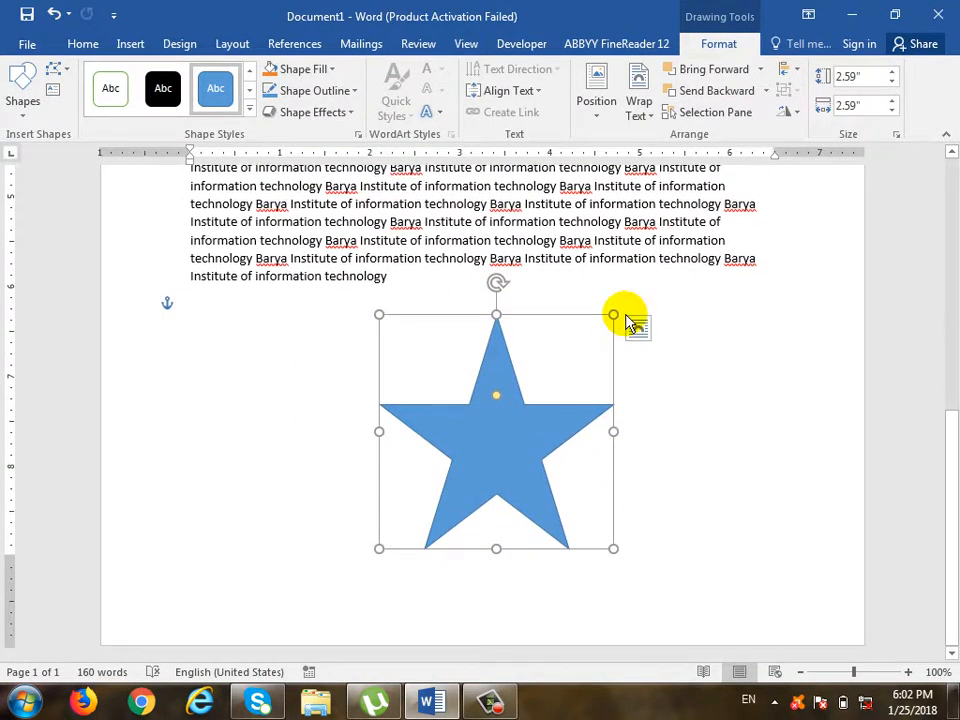
- Resize the star freehand to about 2.33" high and 2.74" wide
{"action": "mouse_move", "coordinate": [609, 317]}
{"action": "left_mouse_down"}
{"action": "mouse_move", "coordinate": [594, 326]}
{"action": "mouse_move", "coordinate": [621, 327]}
{"action": "left_mouse_up"}
{"action": "left_click_drag", "start_coordinate": [624, 437], "coordinate": [570, 447]}
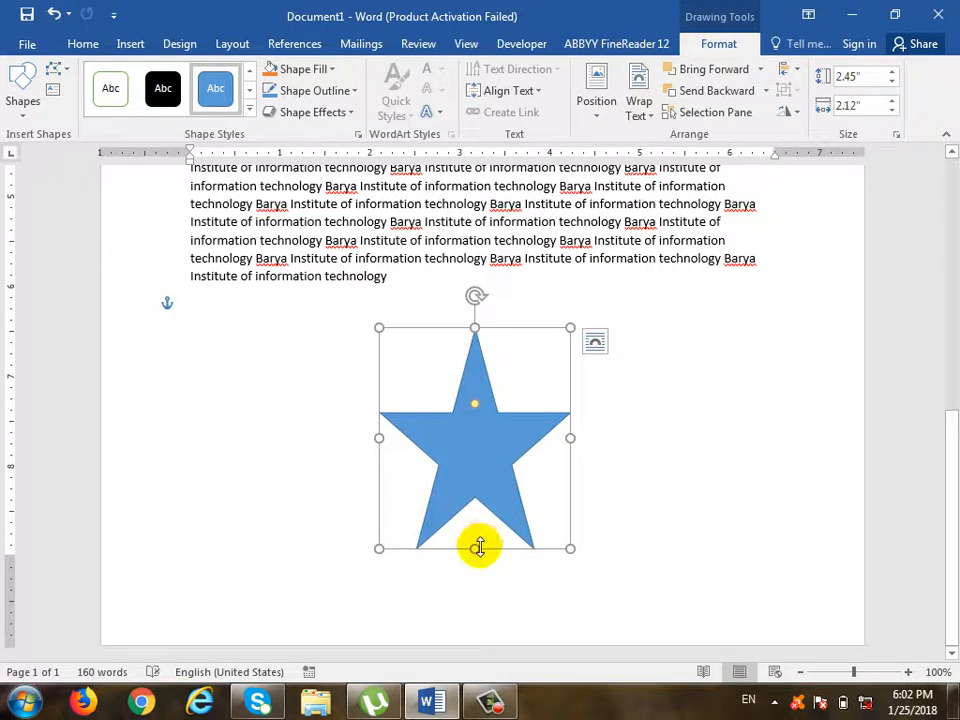
{"action": "left_click_drag", "start_coordinate": [479, 547], "coordinate": [477, 512]}
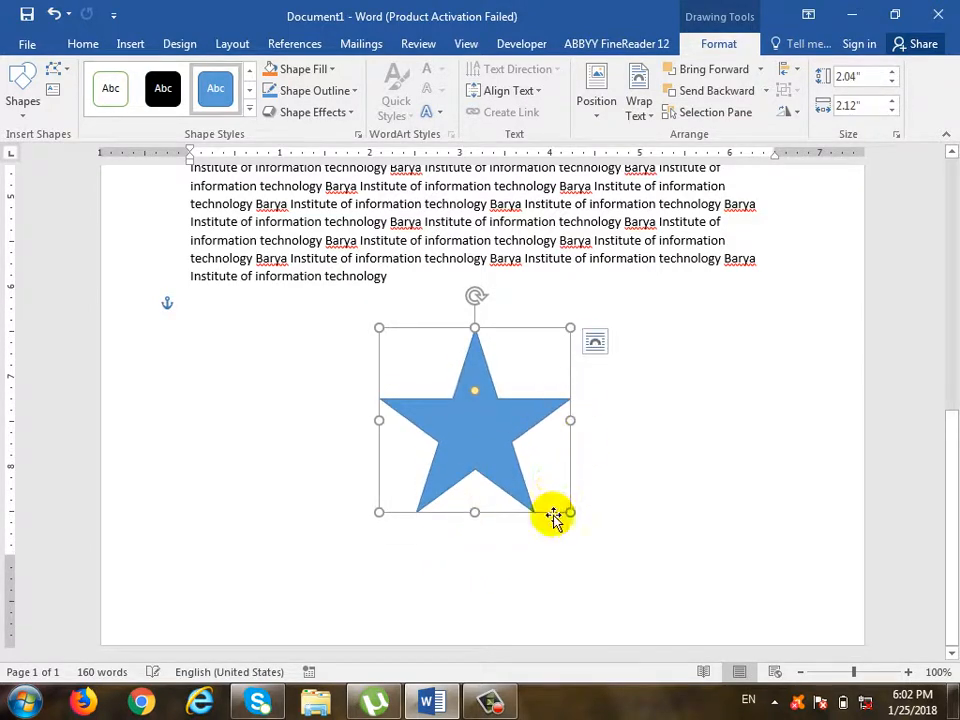
{"action": "left_click_drag", "start_coordinate": [568, 512], "coordinate": [626, 538]}
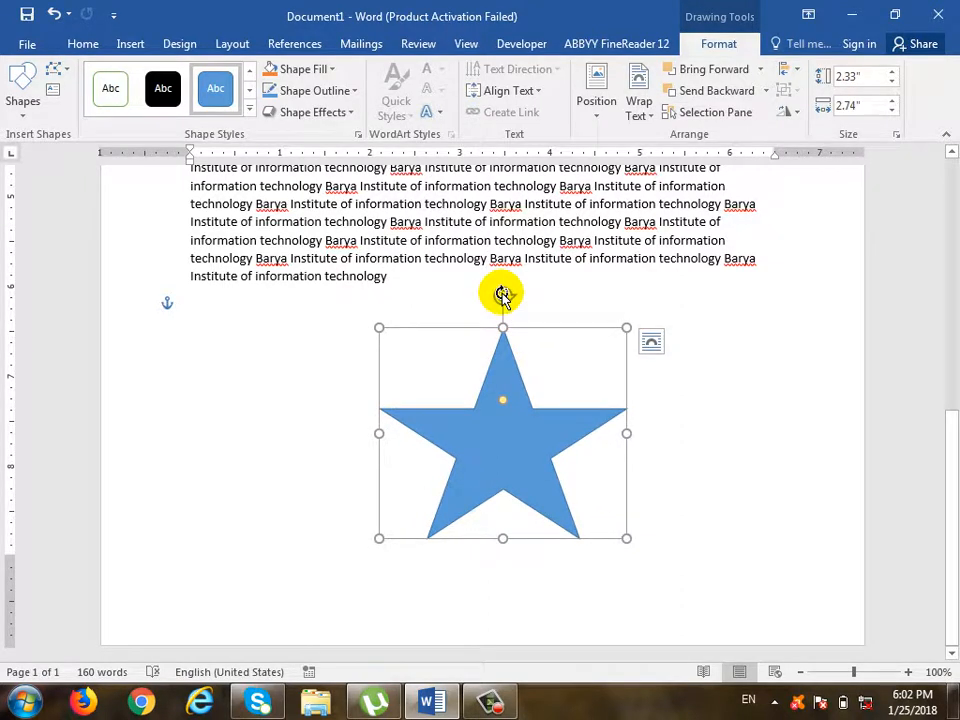
- Rotate the star counterclockwise freehand, undo the rotation, and deselect the star
{"action": "left_click_drag", "start_coordinate": [500, 291], "coordinate": [333, 338]}
{"action": "key", "text": "ctrl+z"}
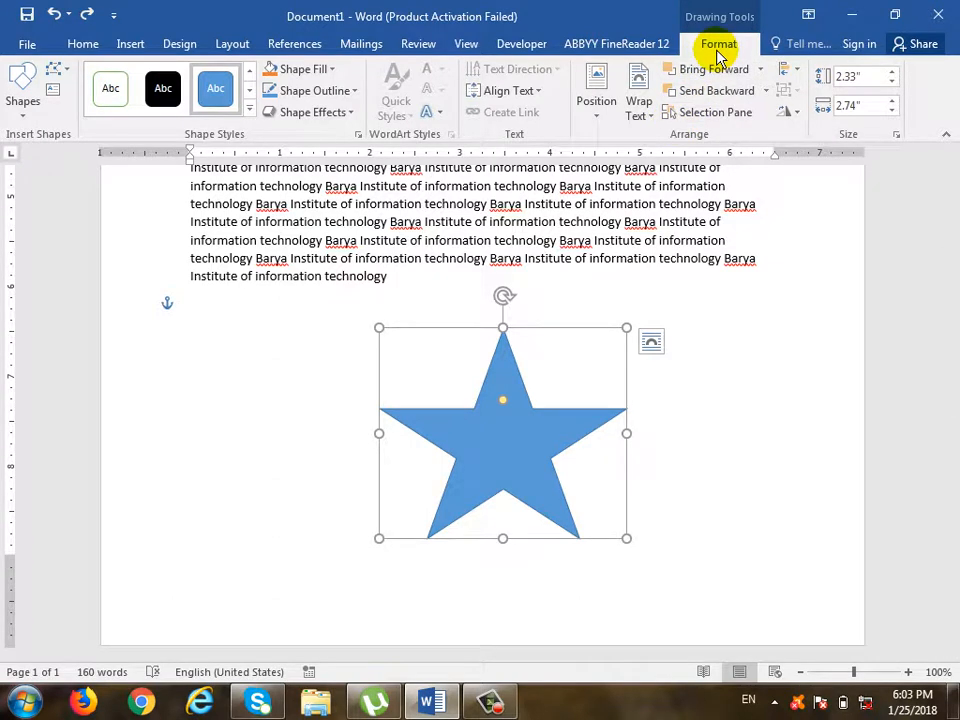
{"action": "left_click", "coordinate": [626, 257]}
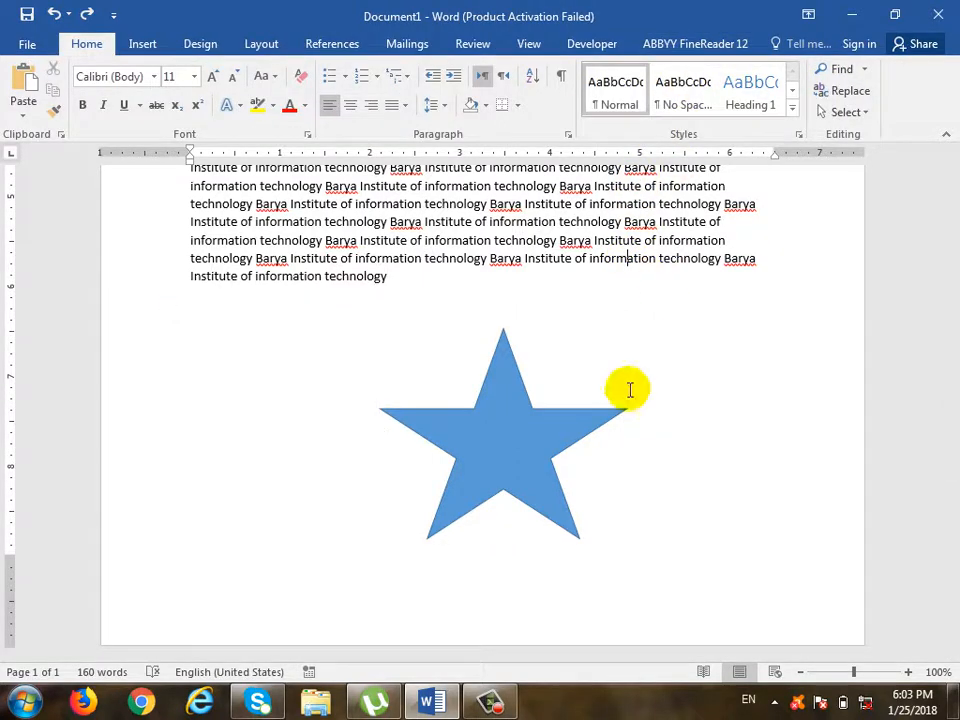
- Draw a hexagon about 1.42" high and 1.68" wide over the top of the star, and delete it
{"action": "left_click", "coordinate": [496, 434]}
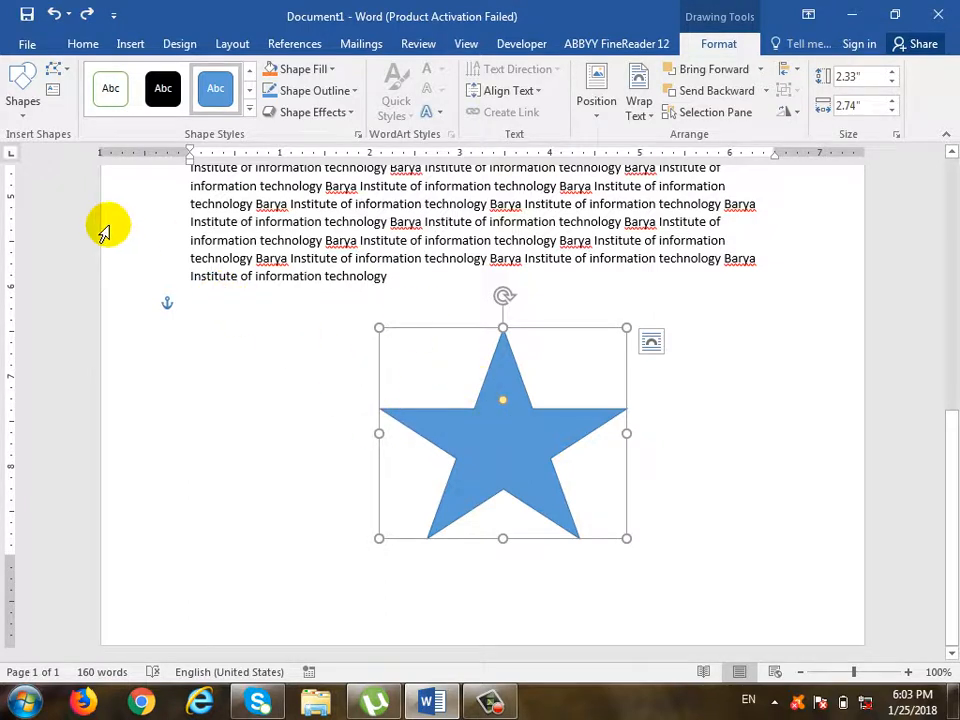
{"action": "left_click", "coordinate": [23, 108]}
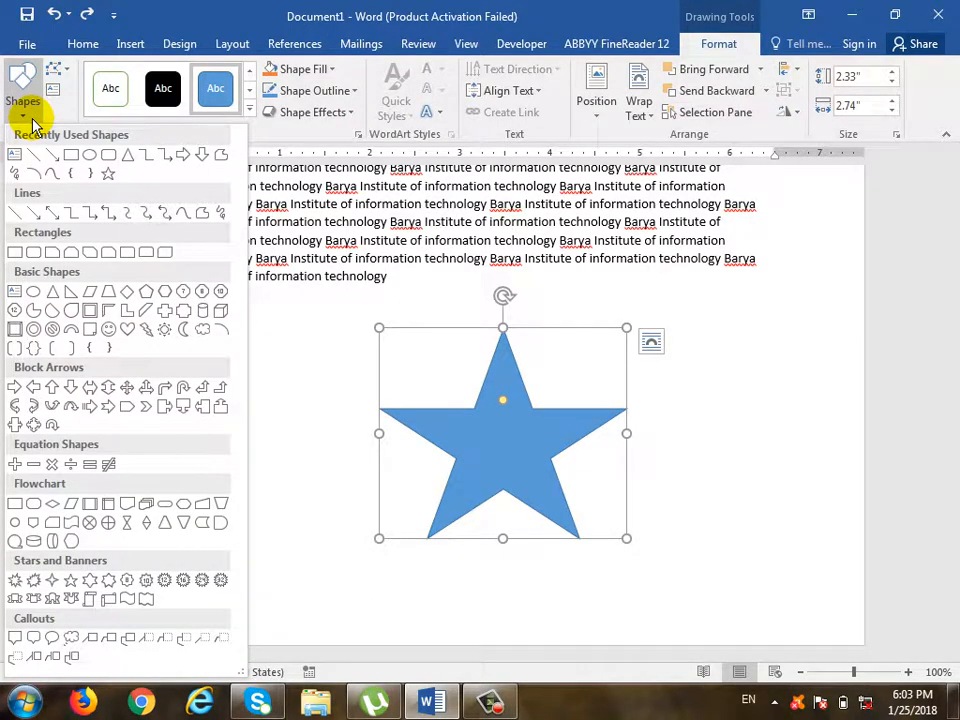
{"action": "left_click", "coordinate": [170, 295]}
{"action": "mouse_move", "coordinate": [438, 300]}
{"action": "left_mouse_down"}
{"action": "mouse_move", "coordinate": [497, 373]}
{"action": "mouse_move", "coordinate": [590, 429]}
{"action": "left_mouse_up"}
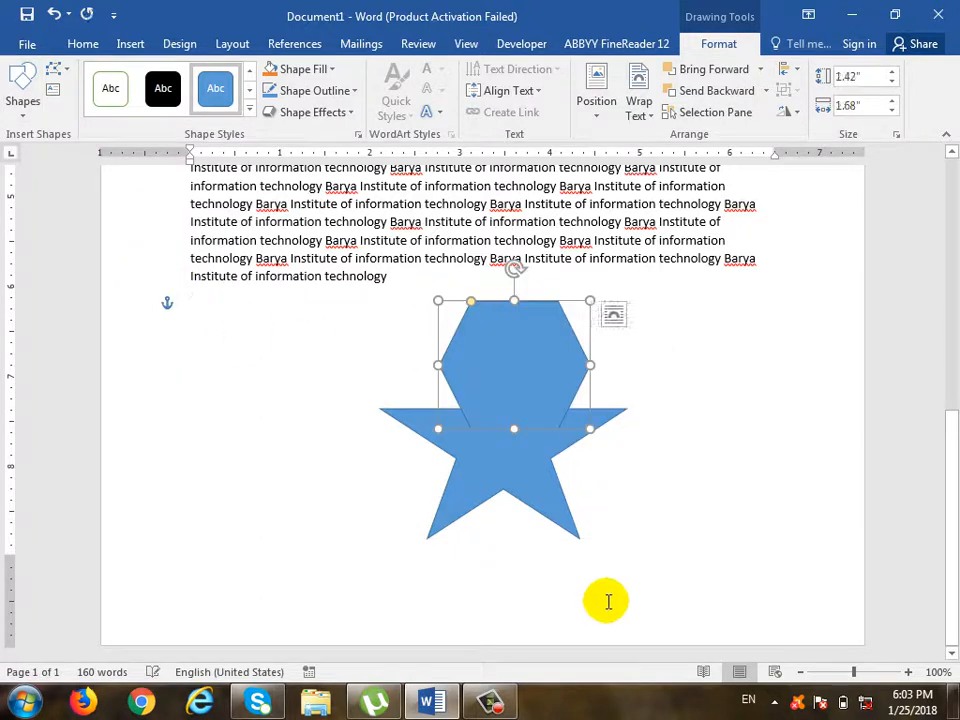
{"action": "key", "text": "Delete"}
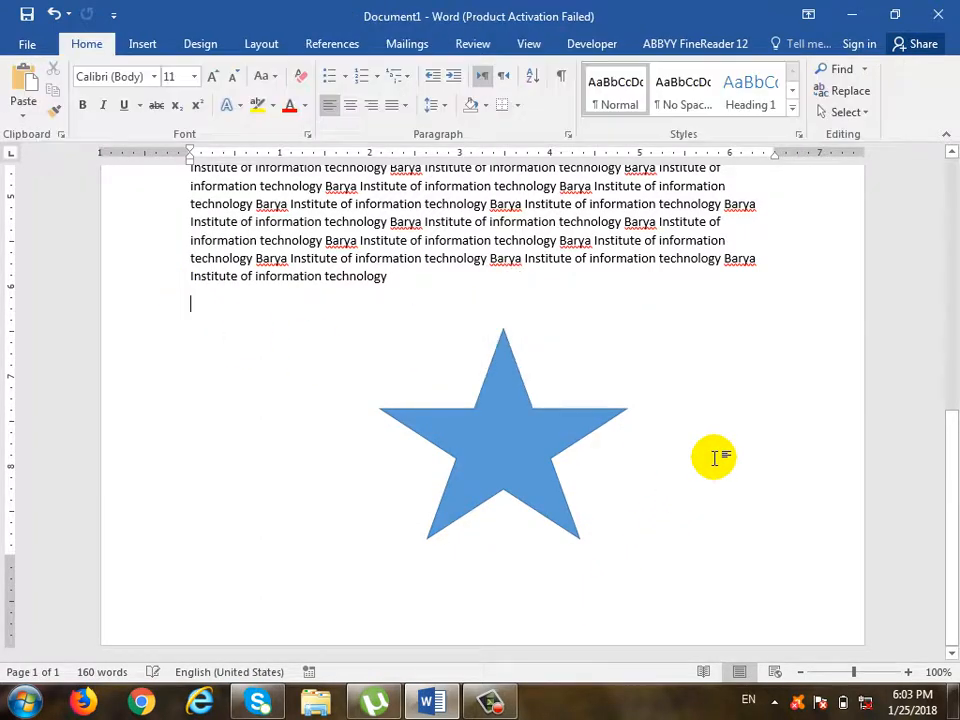
- Change the star into the three-quarter pie shape, and undo the change
{"action": "left_click", "coordinate": [506, 444]}
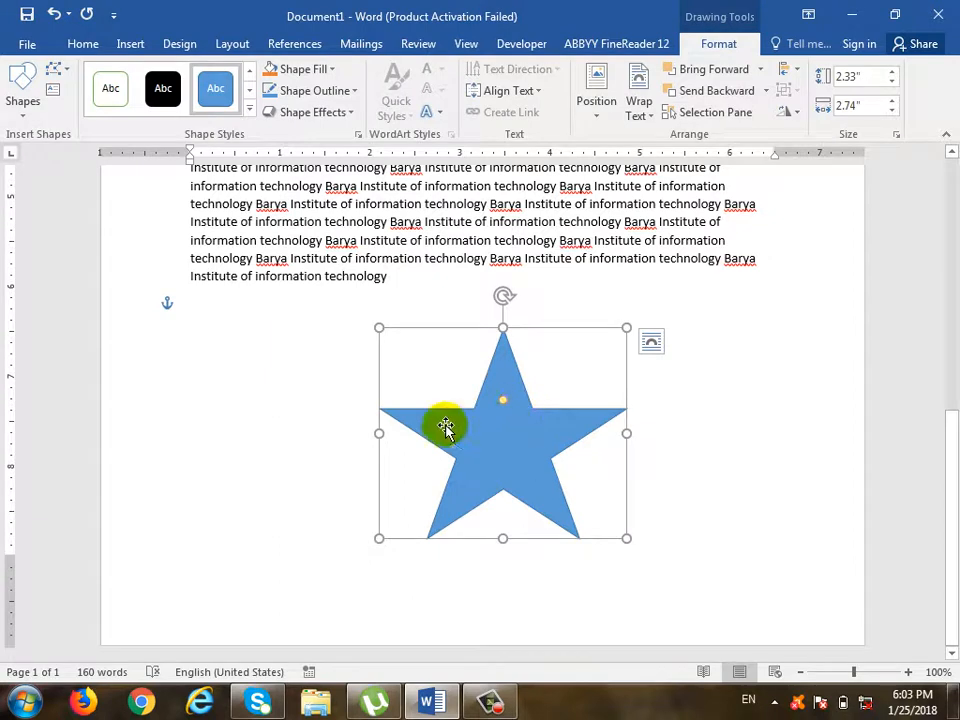
{"action": "left_click", "coordinate": [68, 72]}
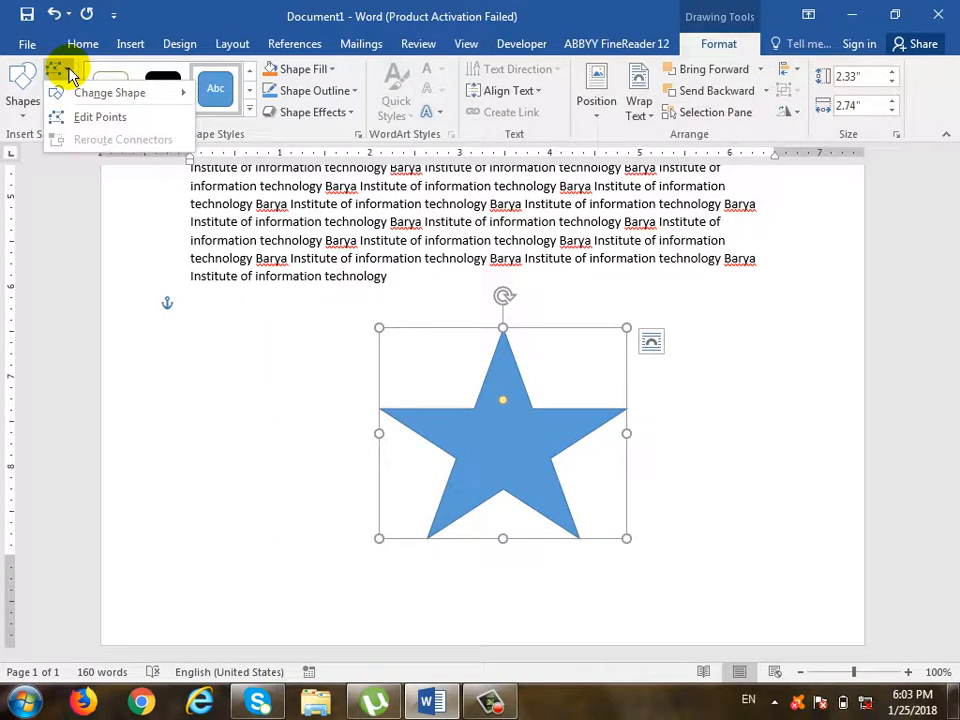
{"action": "mouse_move", "coordinate": [88, 92]}
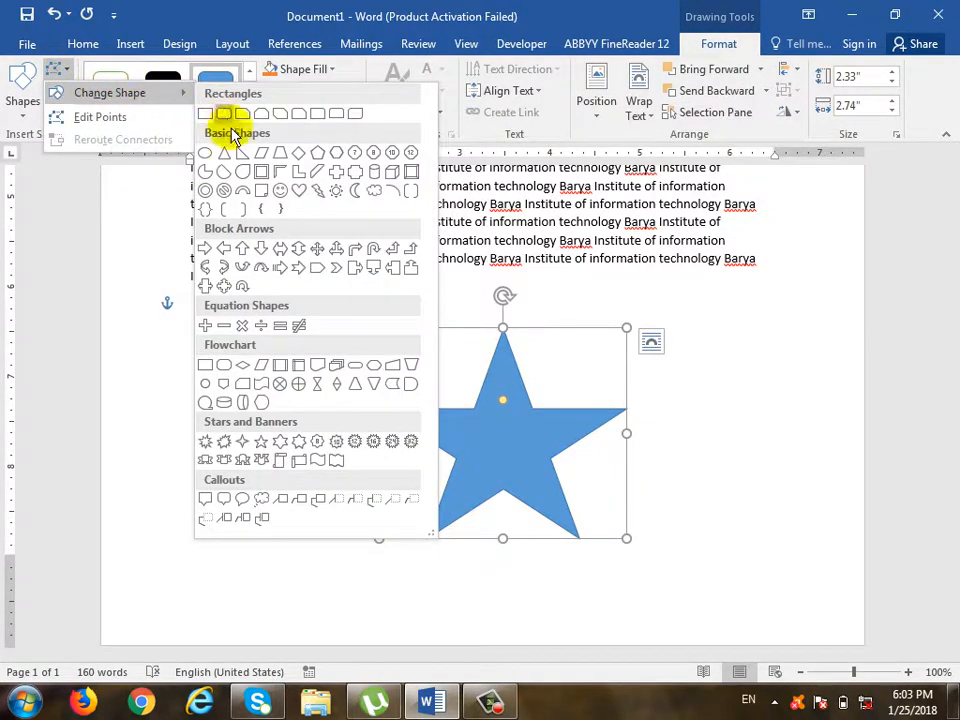
{"action": "left_click", "coordinate": [204, 171]}
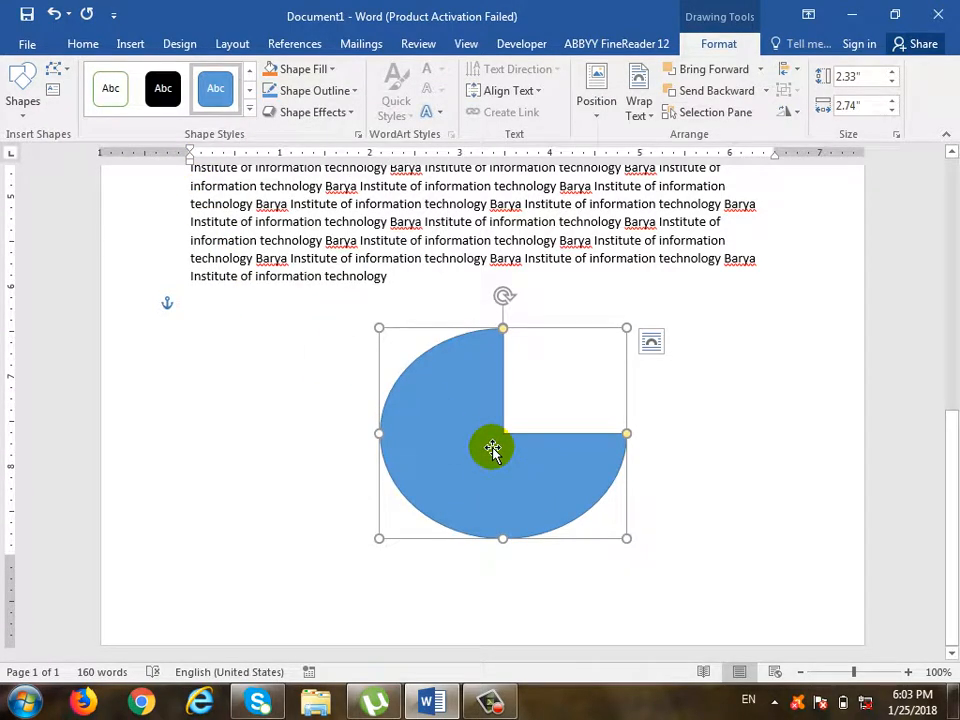
{"action": "key", "text": "ctrl+z"}
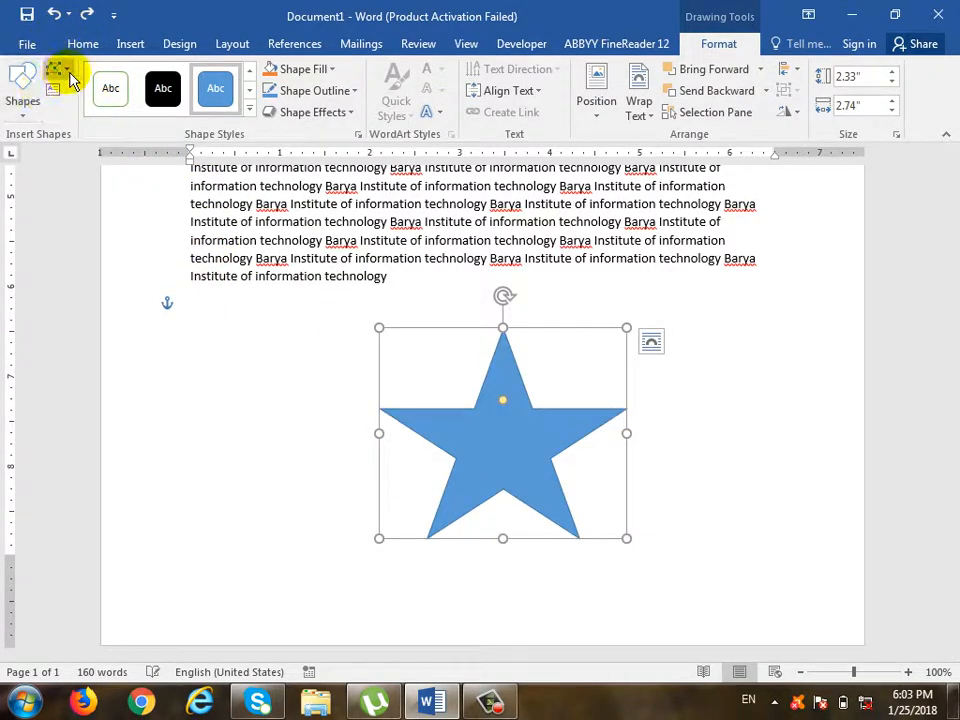
- Edit the star's points, pulling its inner vertices toward the centre so that the arms become thin
{"action": "left_click", "coordinate": [56, 73]}
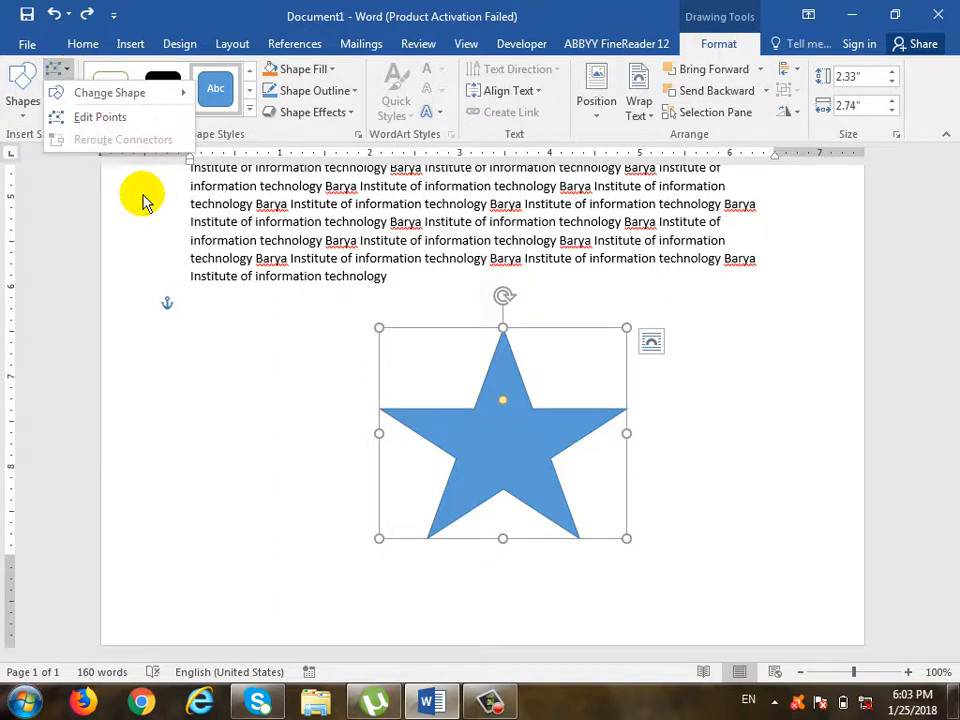
{"action": "left_click", "coordinate": [137, 122]}
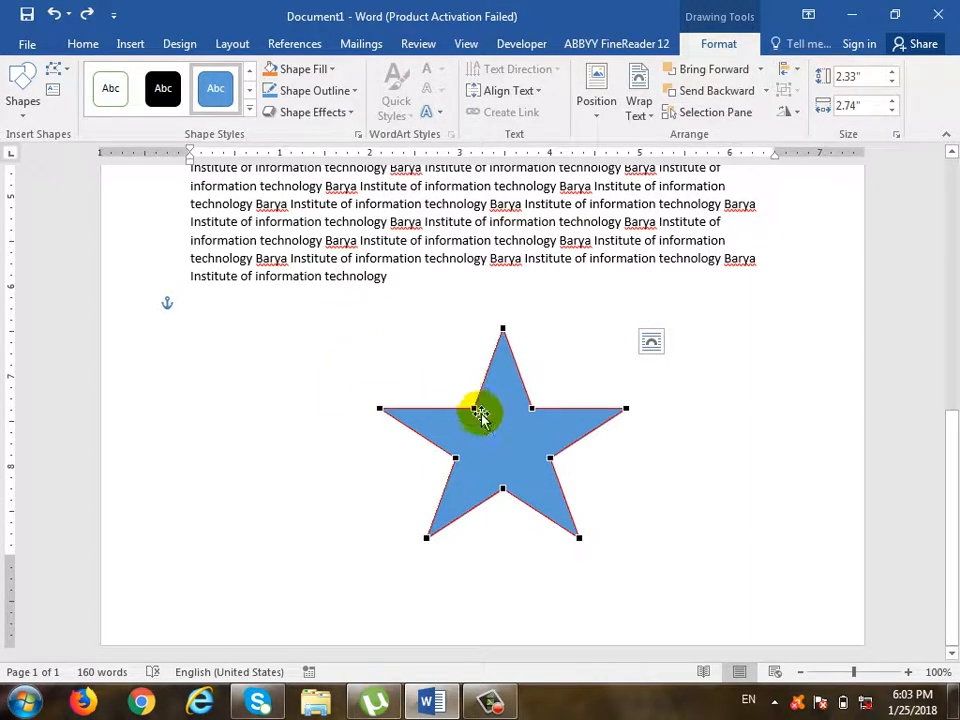
{"action": "left_click_drag", "start_coordinate": [478, 405], "coordinate": [496, 443]}
{"action": "left_click", "coordinate": [514, 536]}
{"action": "left_click", "coordinate": [510, 461]}
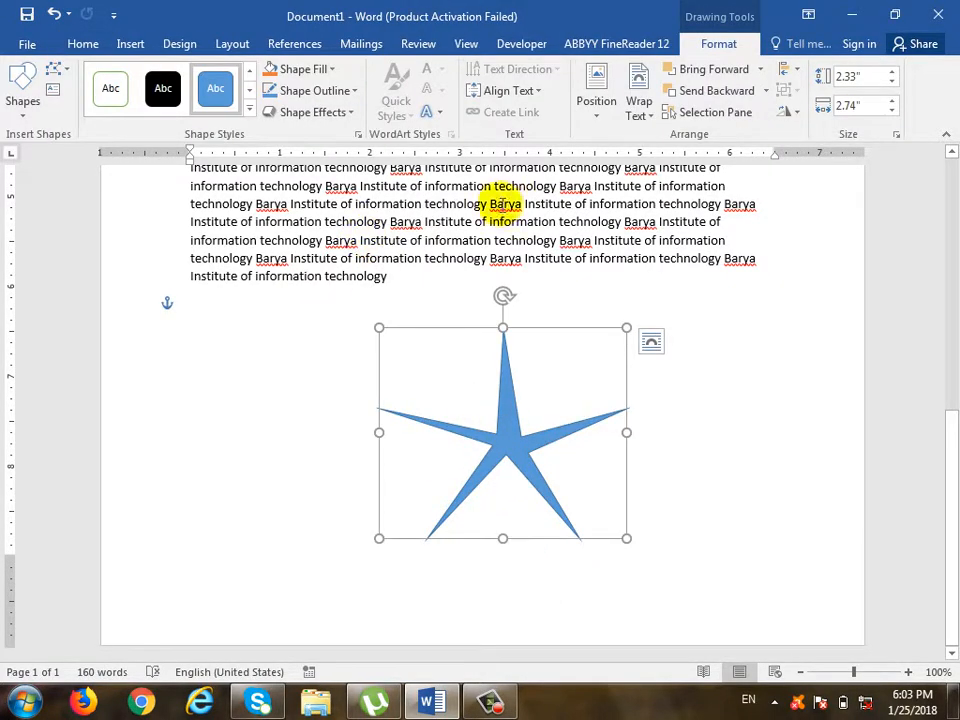
- Edit the star's points again, pulling the upper-left inner vertex outward between the top and left arms
{"action": "left_click", "coordinate": [57, 70]}
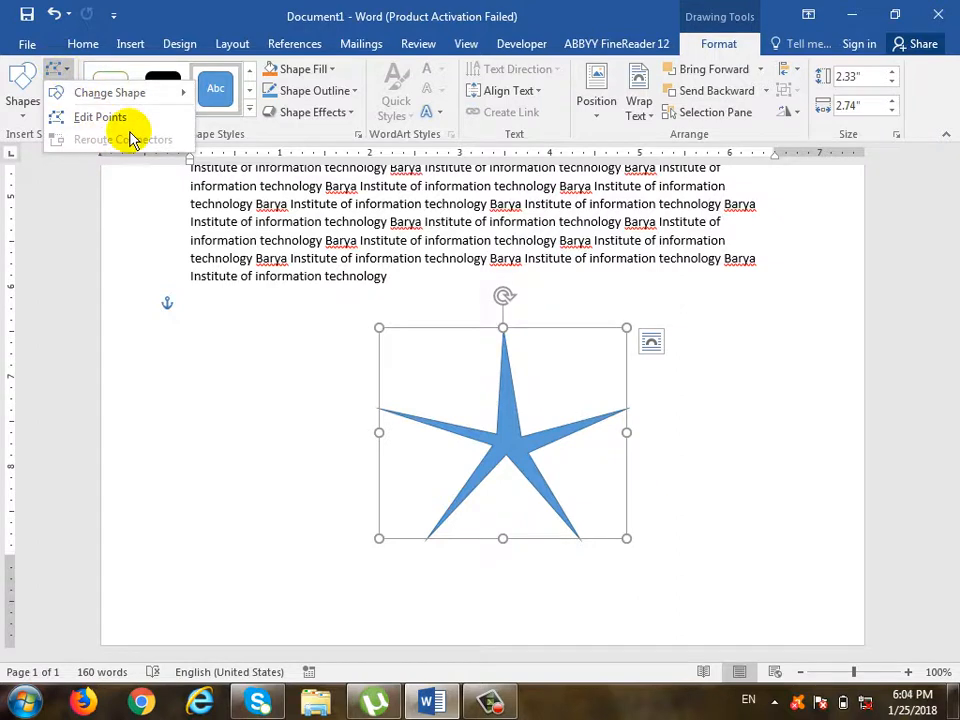
{"action": "left_click", "coordinate": [101, 117]}
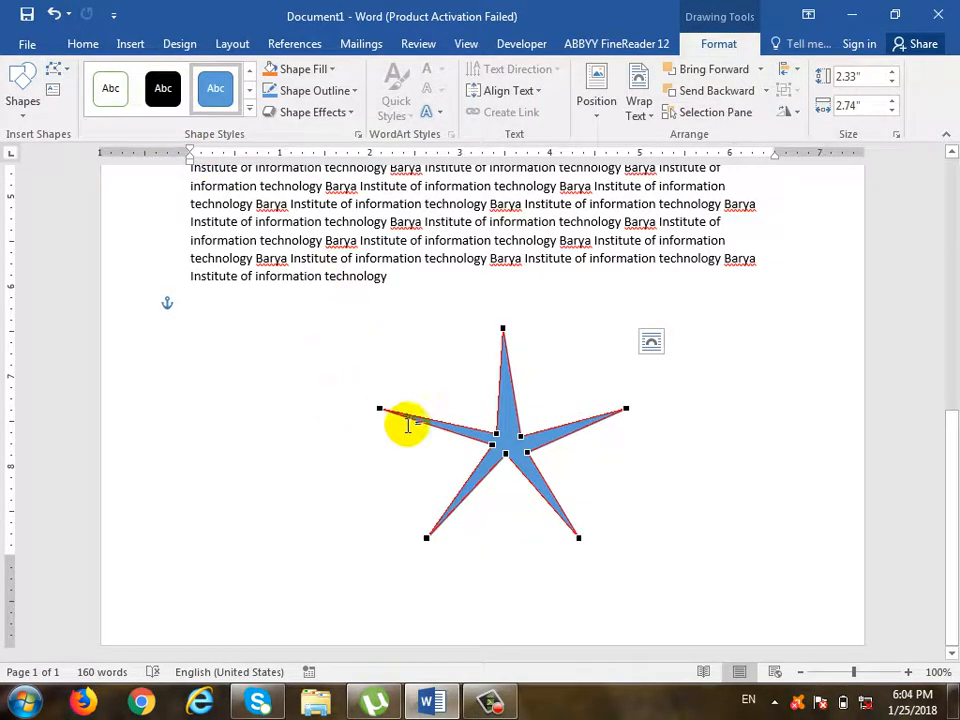
{"action": "left_click_drag", "start_coordinate": [496, 433], "coordinate": [465, 376]}
{"action": "left_click", "coordinate": [549, 377]}
{"action": "left_click", "coordinate": [485, 421]}
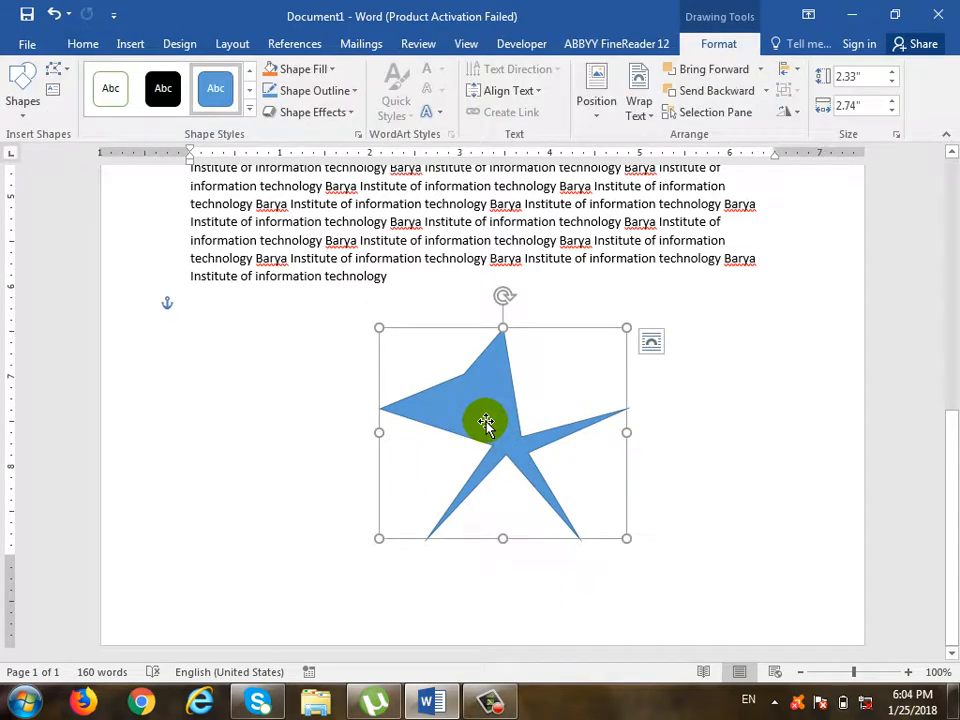
- Change the edited star into a diamond, and deselect it
{"action": "left_click", "coordinate": [57, 70]}
{"action": "mouse_move", "coordinate": [110, 92]}
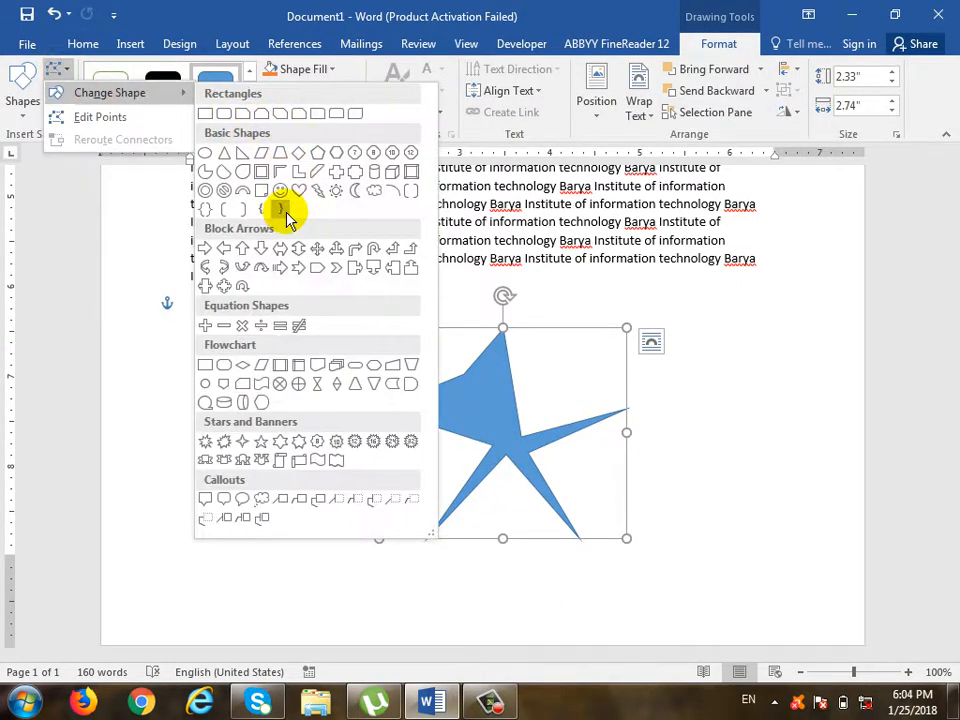
{"action": "left_click", "coordinate": [302, 154]}
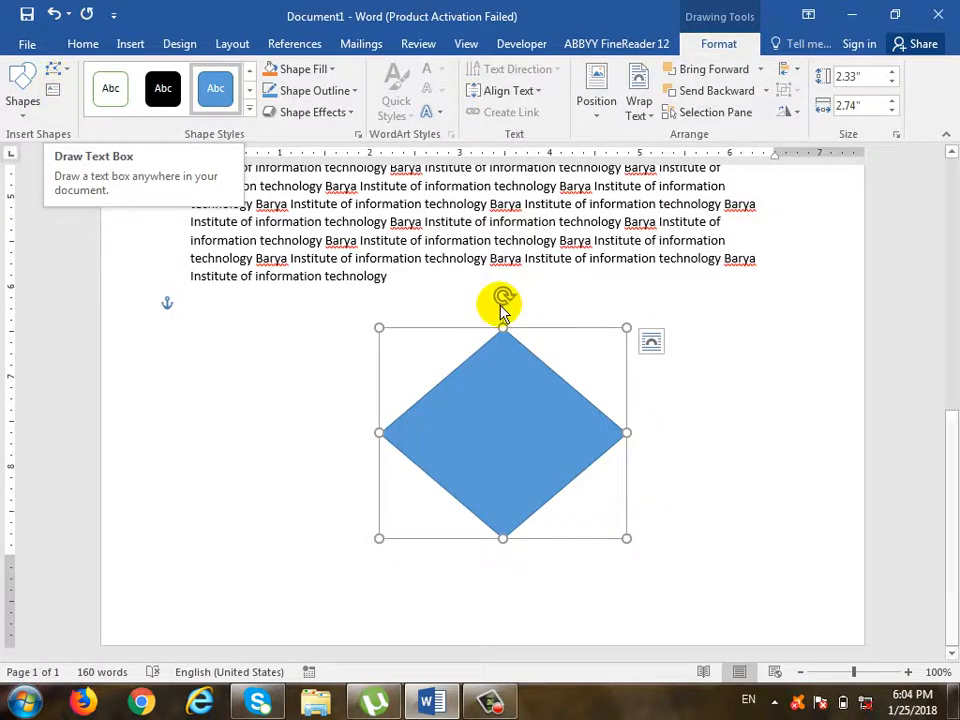
{"action": "left_click", "coordinate": [549, 328]}
{"action": "scroll", "coordinate": [521, 367], "scroll_direction": "up", "scroll_amount": 6}
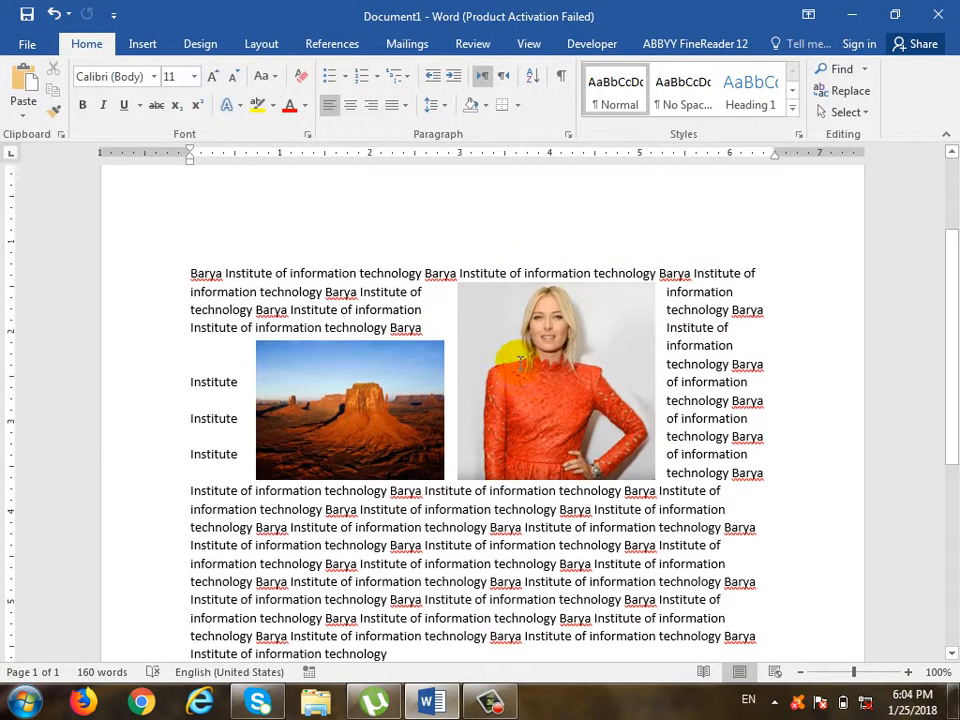
{"action": "scroll", "coordinate": [536, 250], "scroll_direction": "down", "scroll_amount": 2}
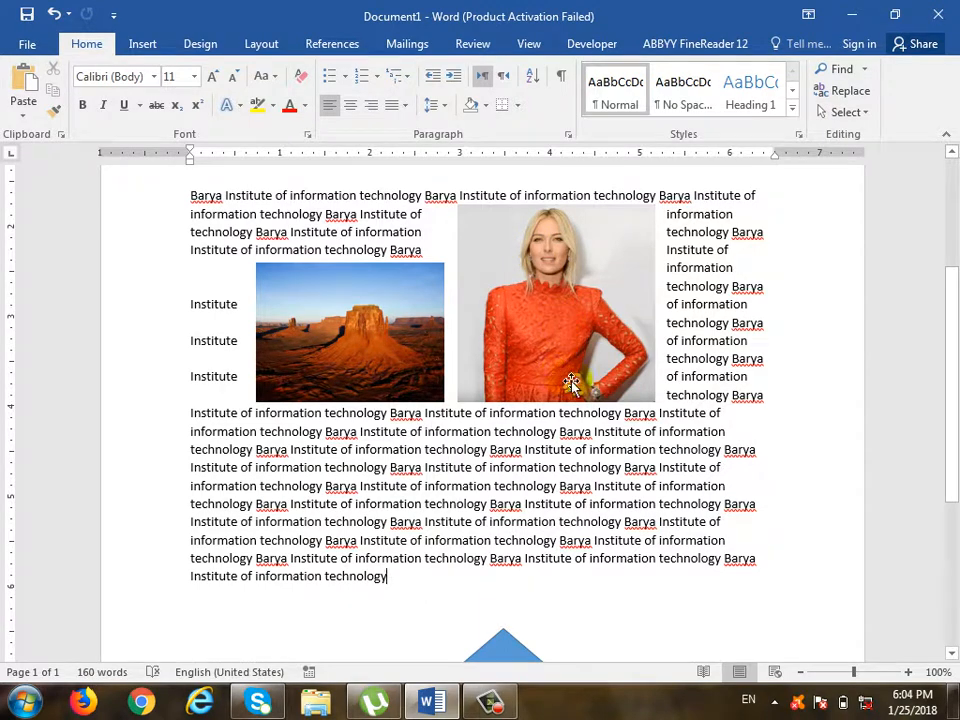
{"action": "left_click", "coordinate": [580, 240]}
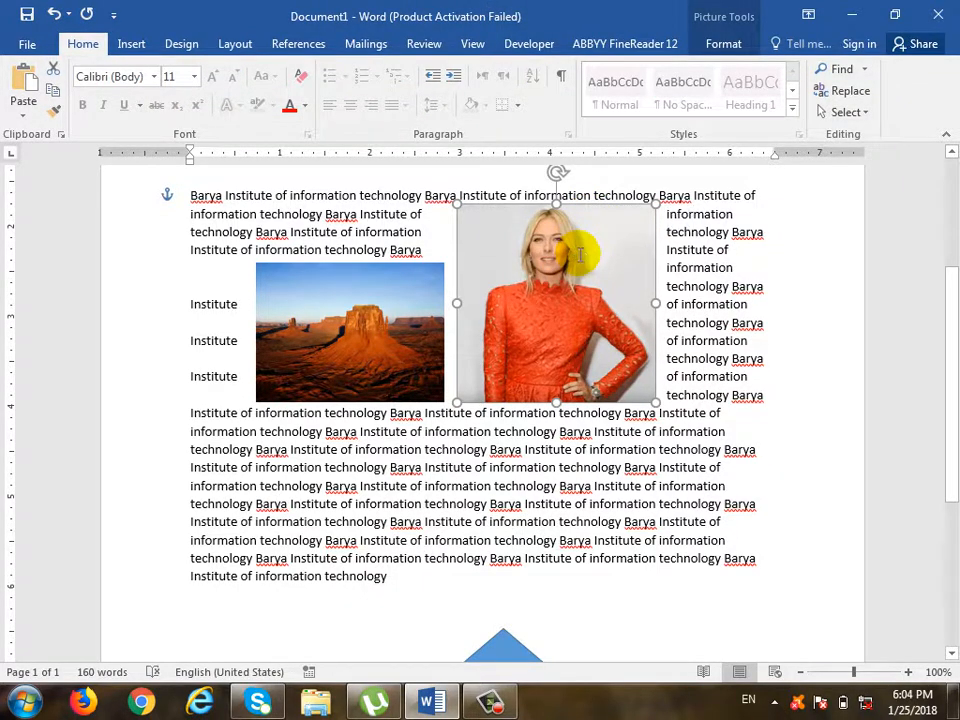
- Draw a text box about 0.99" wide and 0.4" high inside the diamond and enter "Barya" in it
{"action": "scroll", "coordinate": [580, 255], "scroll_direction": "down", "scroll_amount": 5}
{"action": "left_click", "coordinate": [538, 403]}
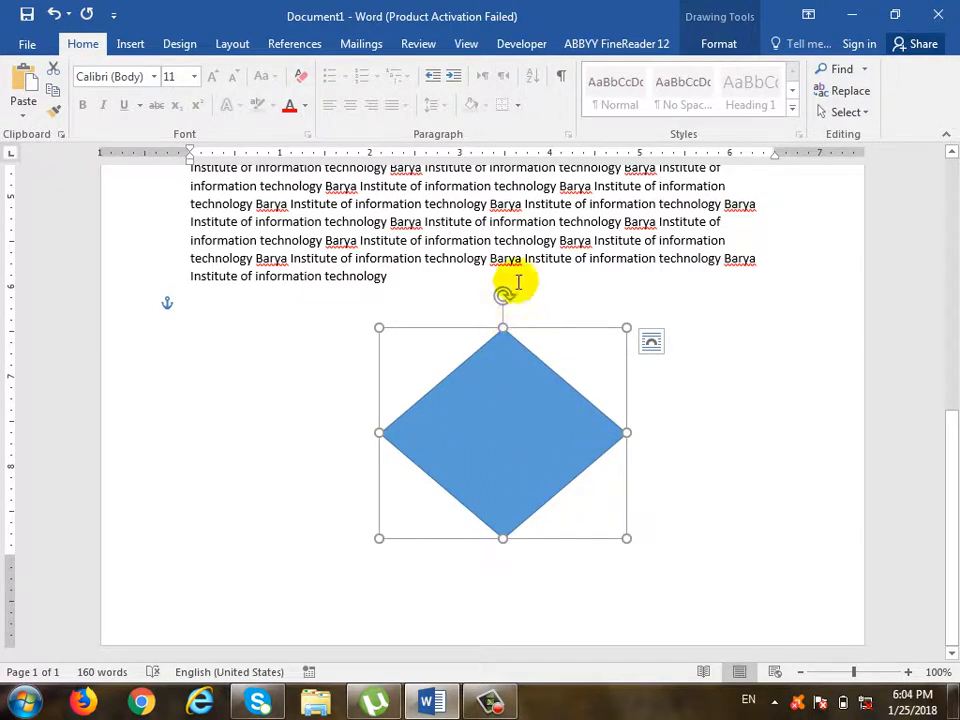
{"action": "left_click", "coordinate": [719, 44]}
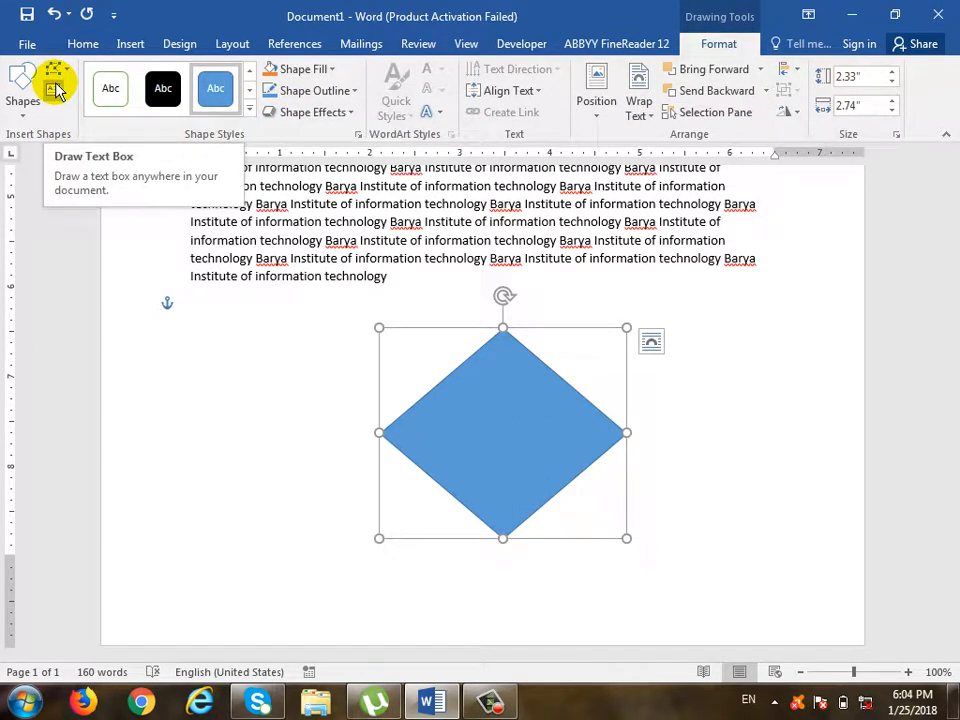
{"action": "left_click", "coordinate": [55, 90]}
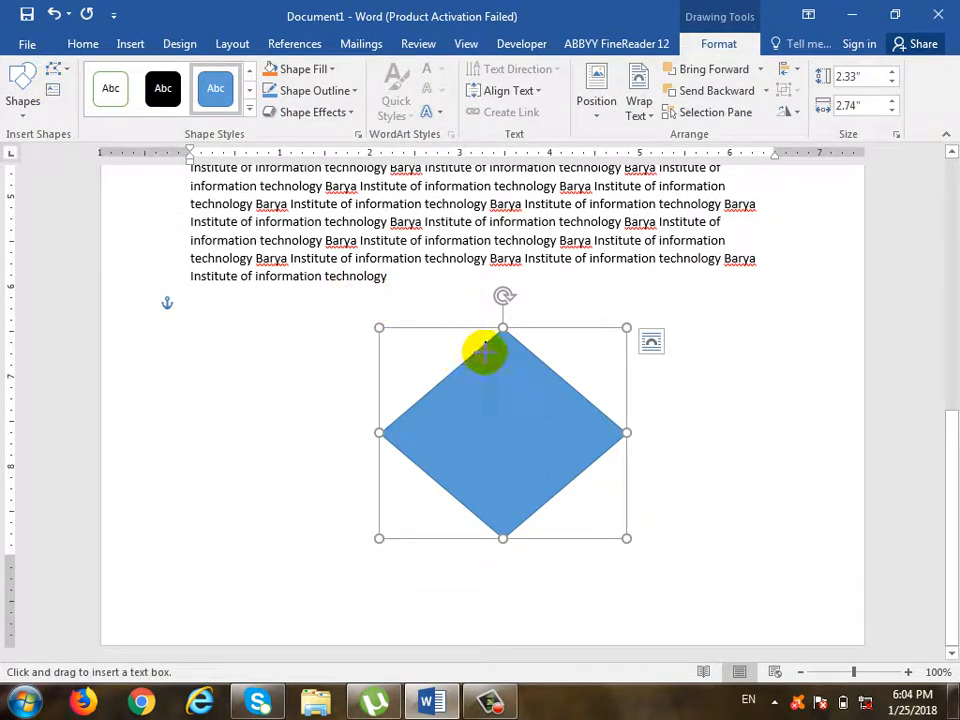
{"action": "left_click_drag", "start_coordinate": [486, 355], "coordinate": [468, 421]}
{"action": "left_click", "coordinate": [465, 437]}
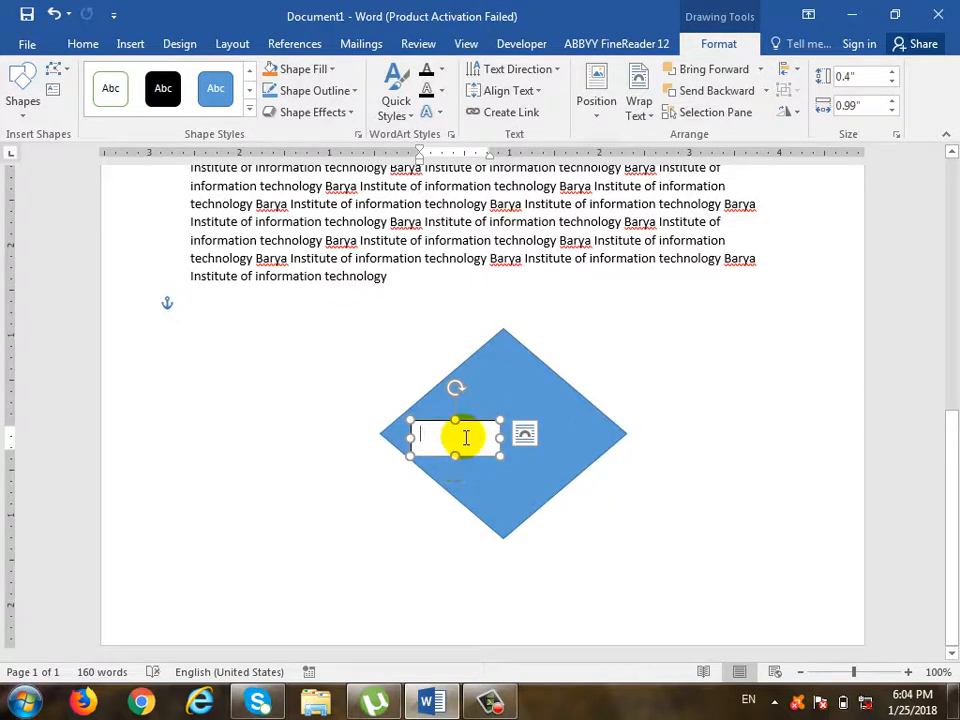
{"action": "type", "text": "Ba"}
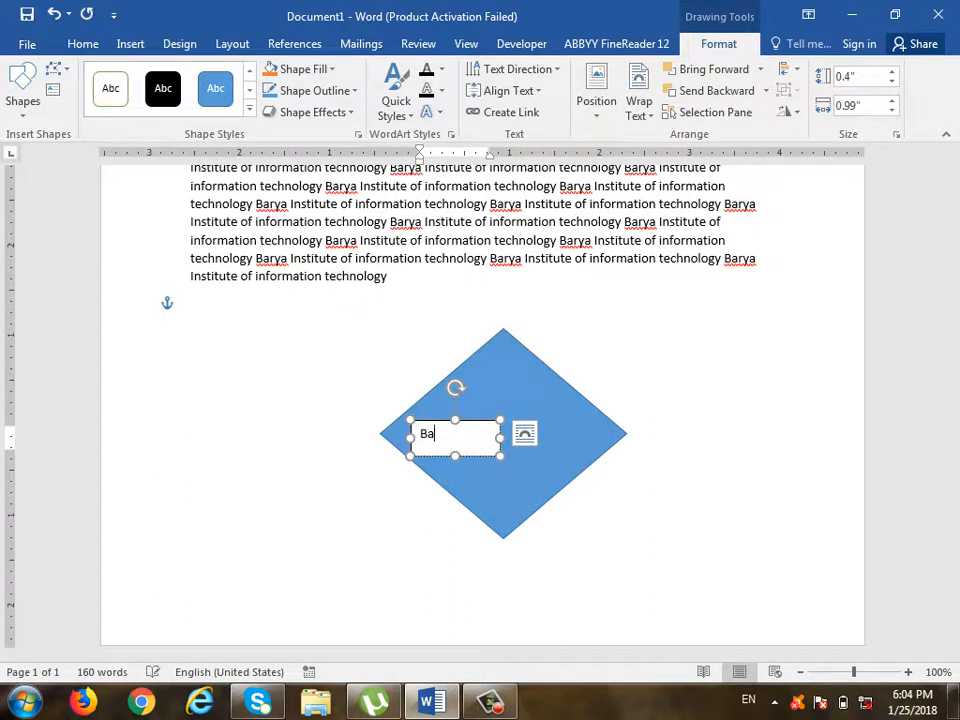
{"action": "type", "text": "rya"}
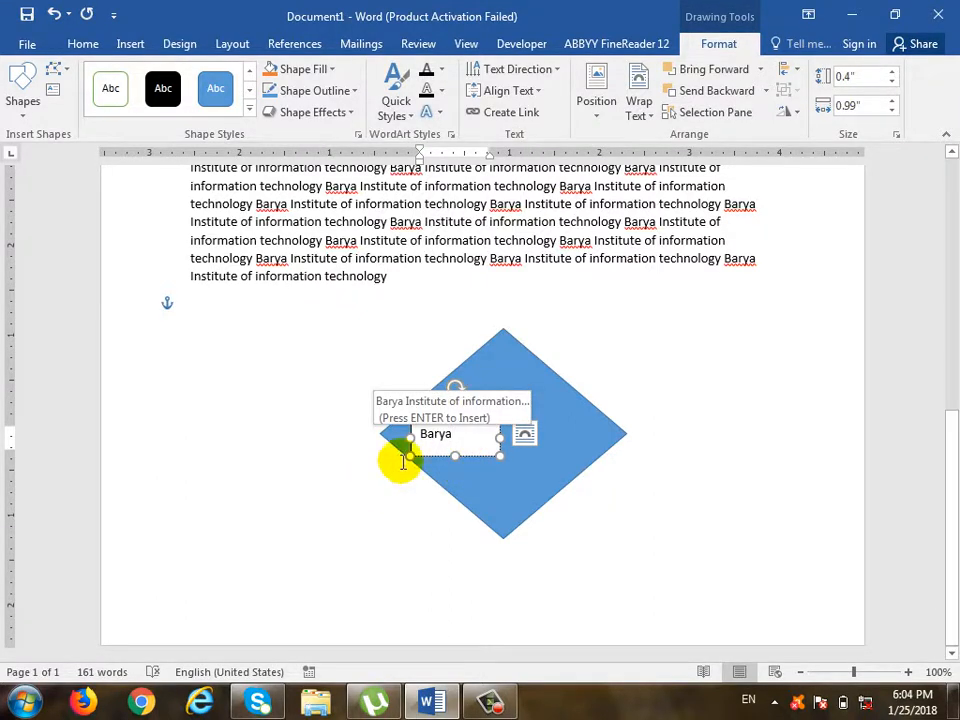
{"action": "left_click", "coordinate": [555, 461]}
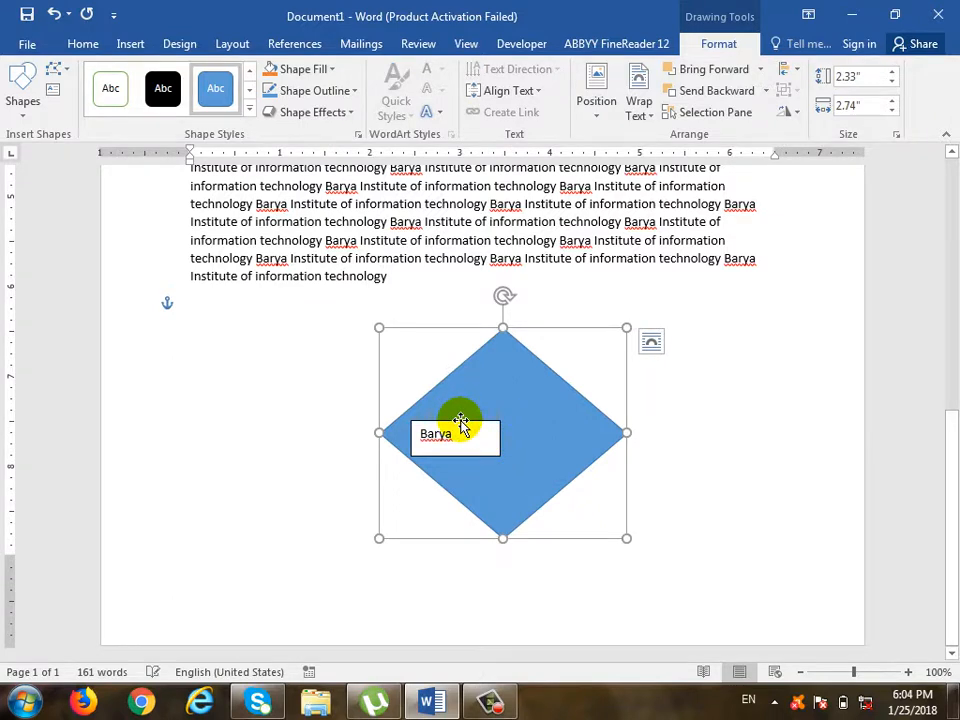
- Remove the fill and the outline from the "Barya" text box
{"action": "left_click", "coordinate": [461, 421]}
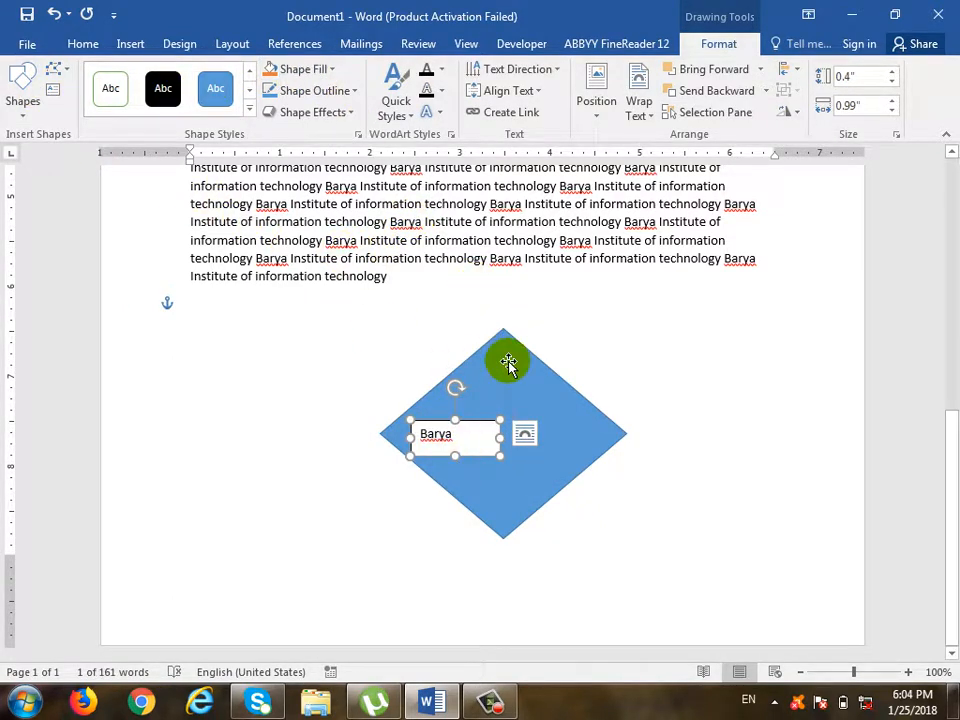
{"action": "left_click", "coordinate": [327, 68]}
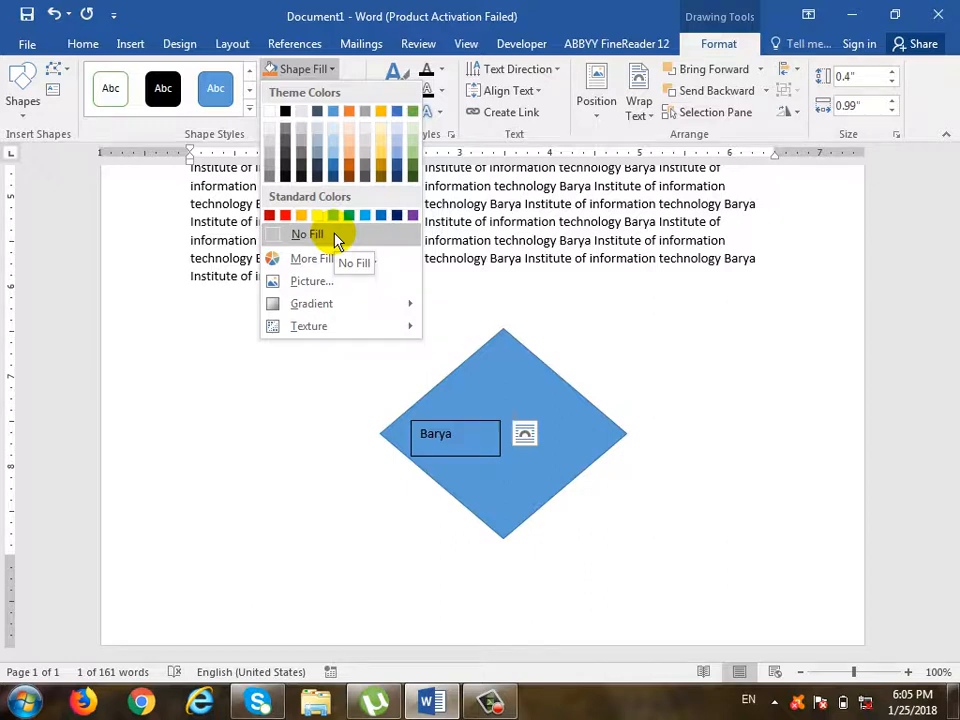
{"action": "left_click", "coordinate": [307, 234]}
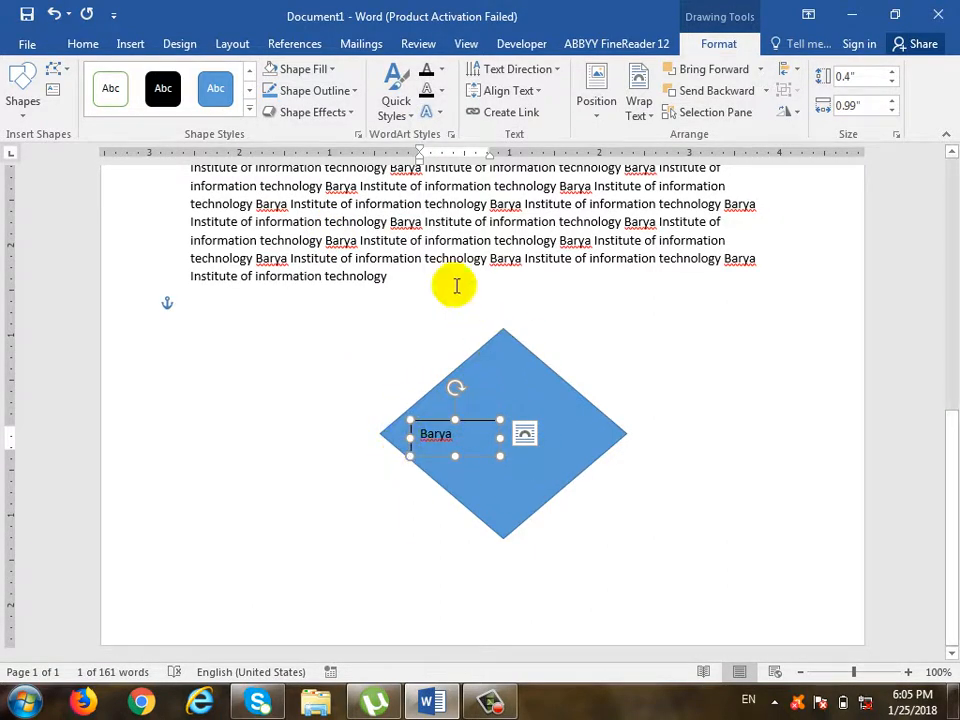
{"action": "left_click", "coordinate": [359, 95]}
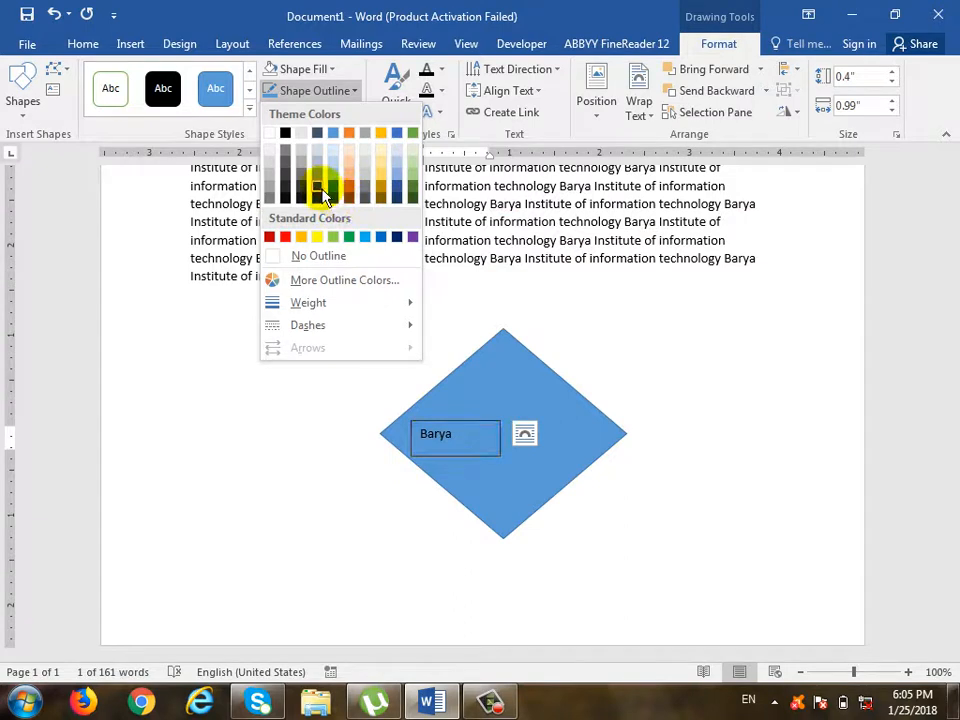
{"action": "left_click", "coordinate": [340, 258]}
- Move the "Barya" text box off the diamond onto the lower-left corner of the woman's picture, and deselect it
{"action": "left_click_drag", "start_coordinate": [473, 423], "coordinate": [533, 384]}
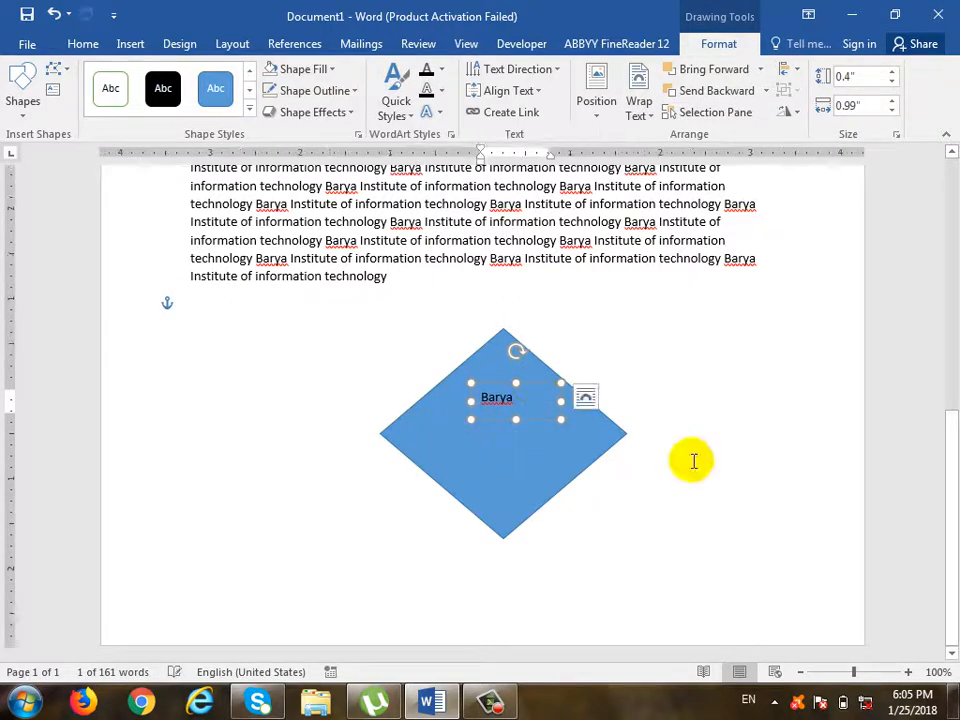
{"action": "scroll", "coordinate": [600, 480], "scroll_direction": "up", "scroll_amount": 3}
{"action": "left_click_drag", "start_coordinate": [525, 515], "coordinate": [510, 253]}
{"action": "left_click", "coordinate": [509, 385]}
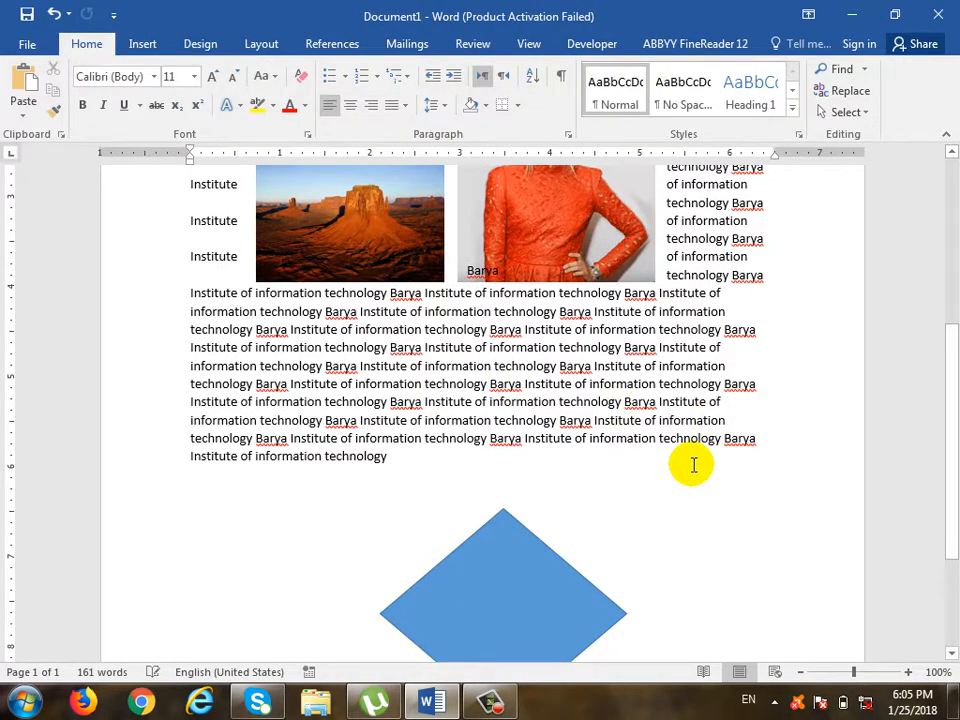
- Select the woman's picture and show its picture formatting options
{"action": "scroll", "coordinate": [690, 460], "scroll_direction": "up", "scroll_amount": 7}
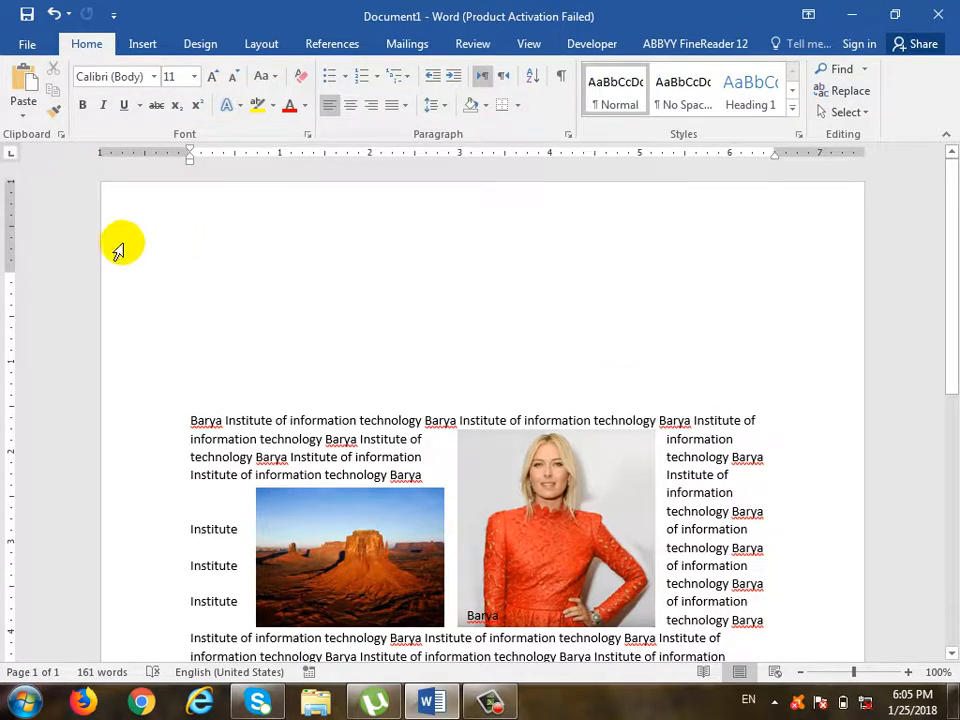
{"action": "left_click", "coordinate": [567, 470]}
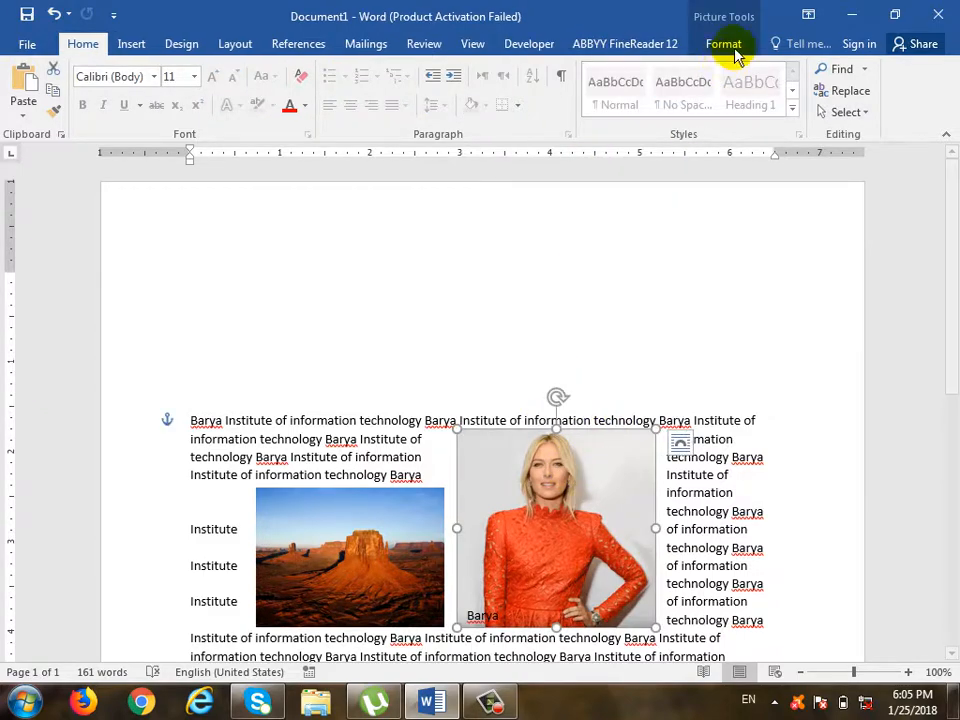
{"action": "left_click", "coordinate": [724, 44]}
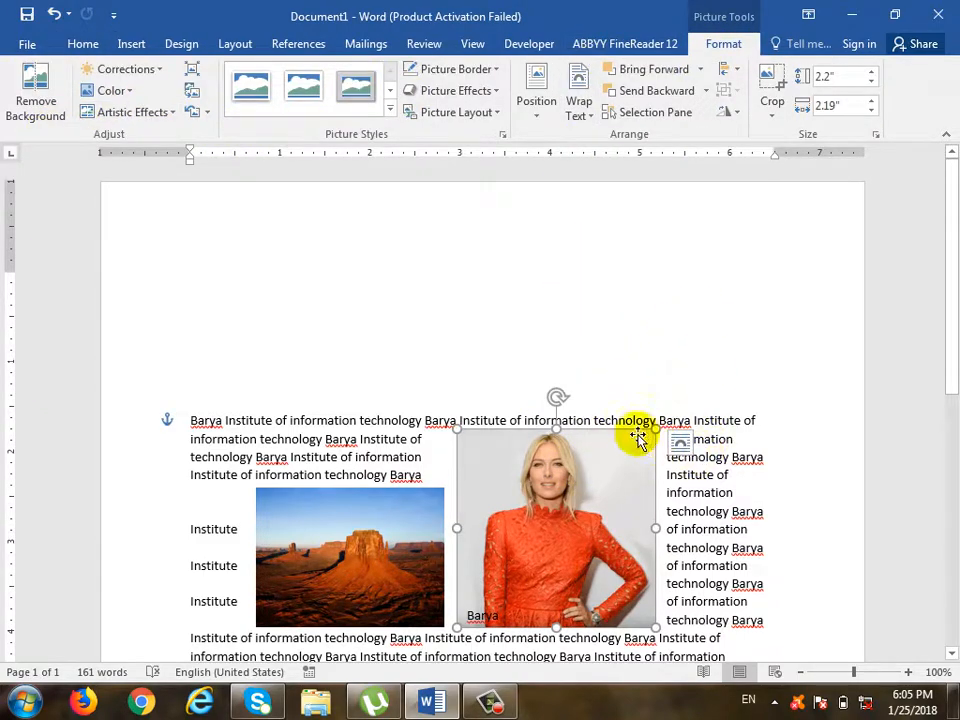
- Move the diamond up so that it overlaps the lower lines of the body text
{"action": "scroll", "coordinate": [645, 349], "scroll_direction": "down", "scroll_amount": 5}
{"action": "left_click", "coordinate": [514, 594]}
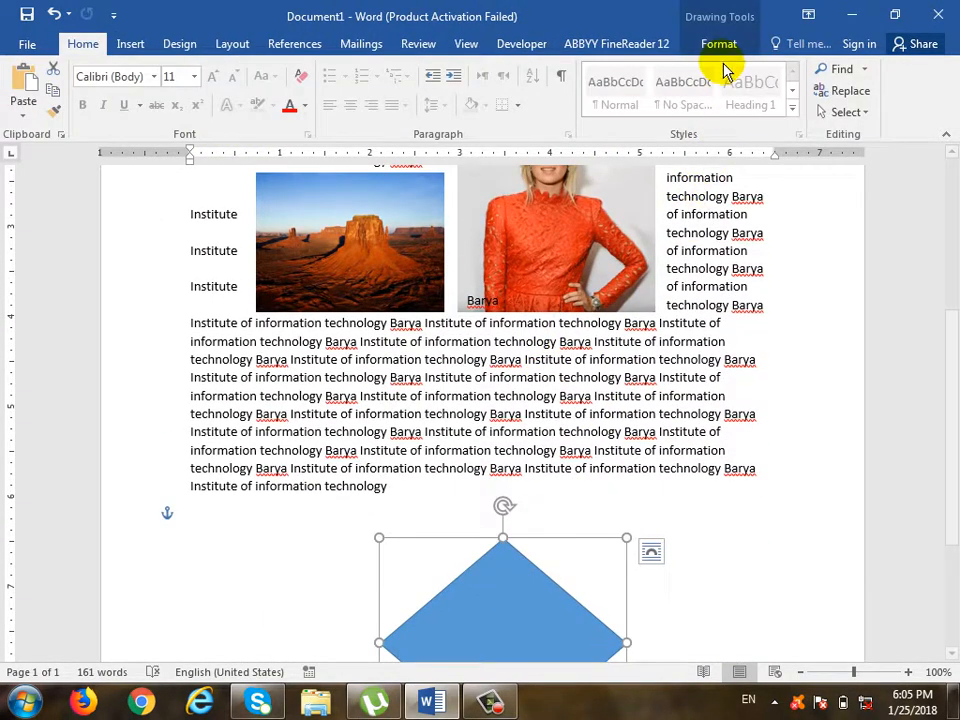
{"action": "left_click", "coordinate": [720, 44]}
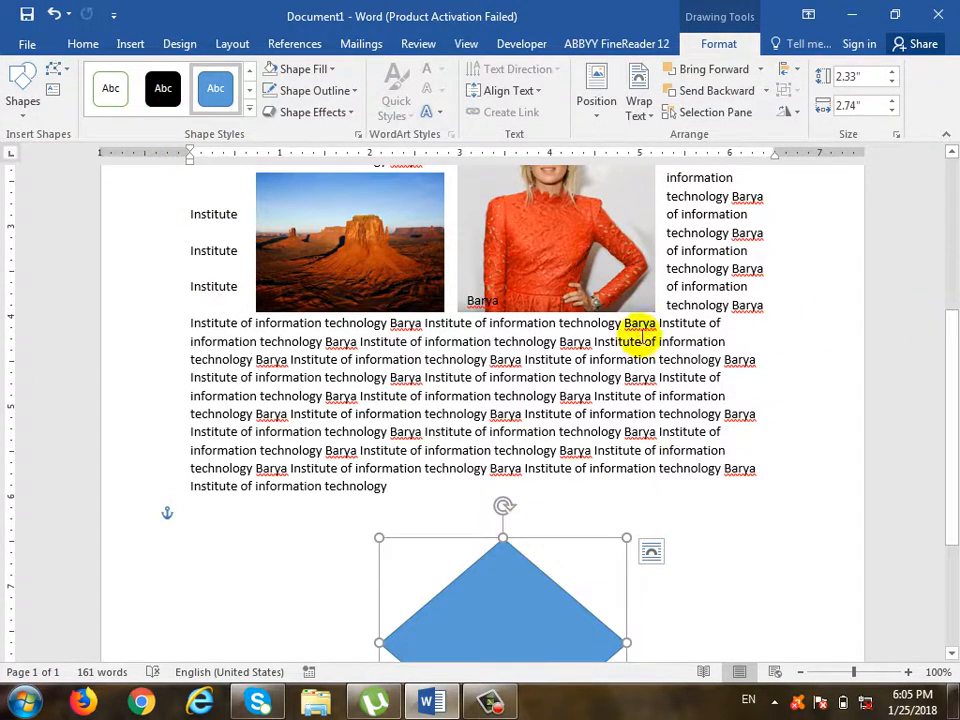
{"action": "left_click_drag", "start_coordinate": [512, 410], "coordinate": [469, 443]}
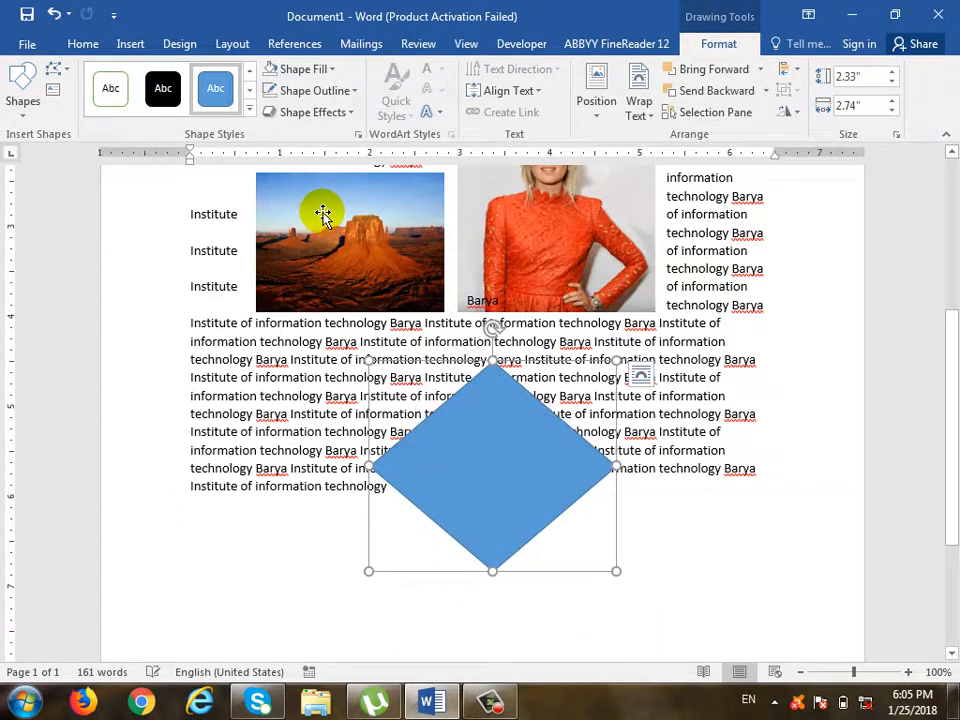
{"action": "left_click", "coordinate": [249, 112]}
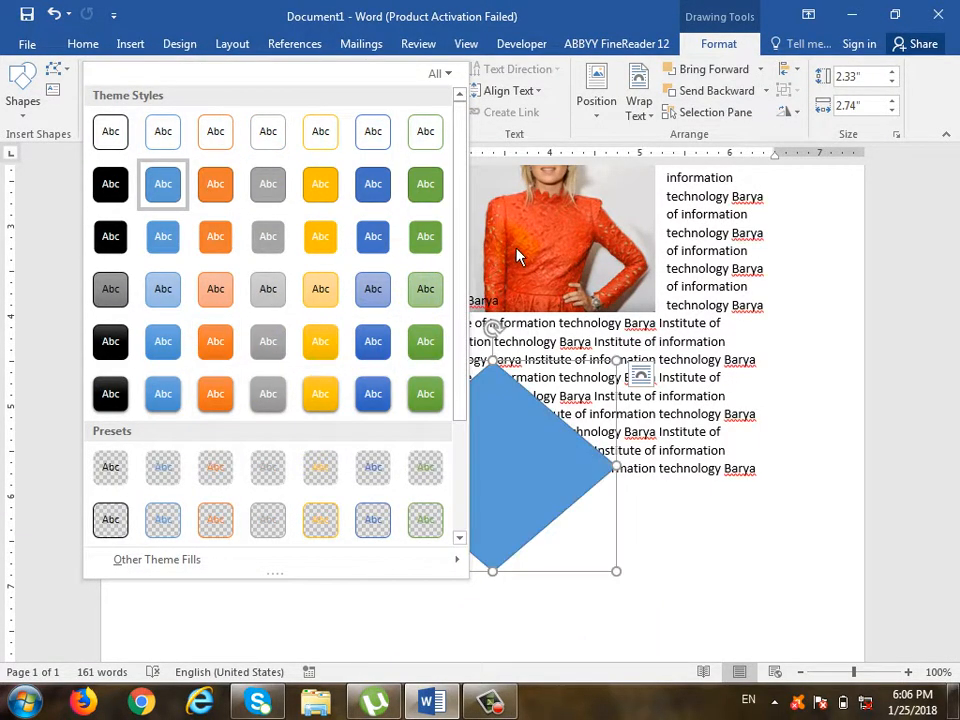
{"action": "scroll", "coordinate": [450, 300], "scroll_direction": "down", "scroll_amount": 3}
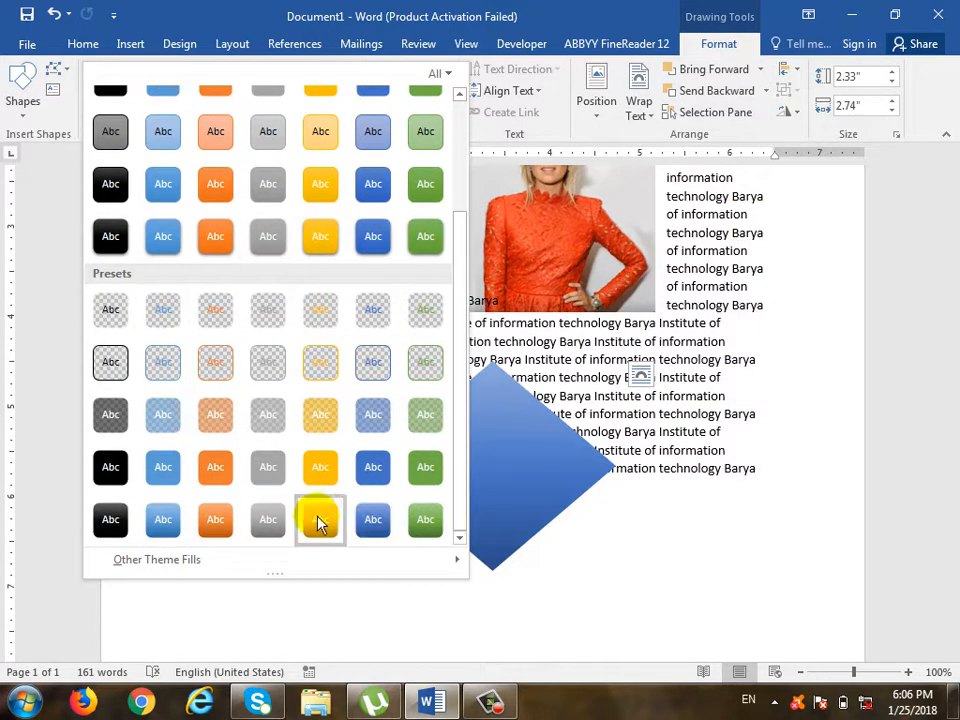
{"action": "left_click", "coordinate": [240, 12]}
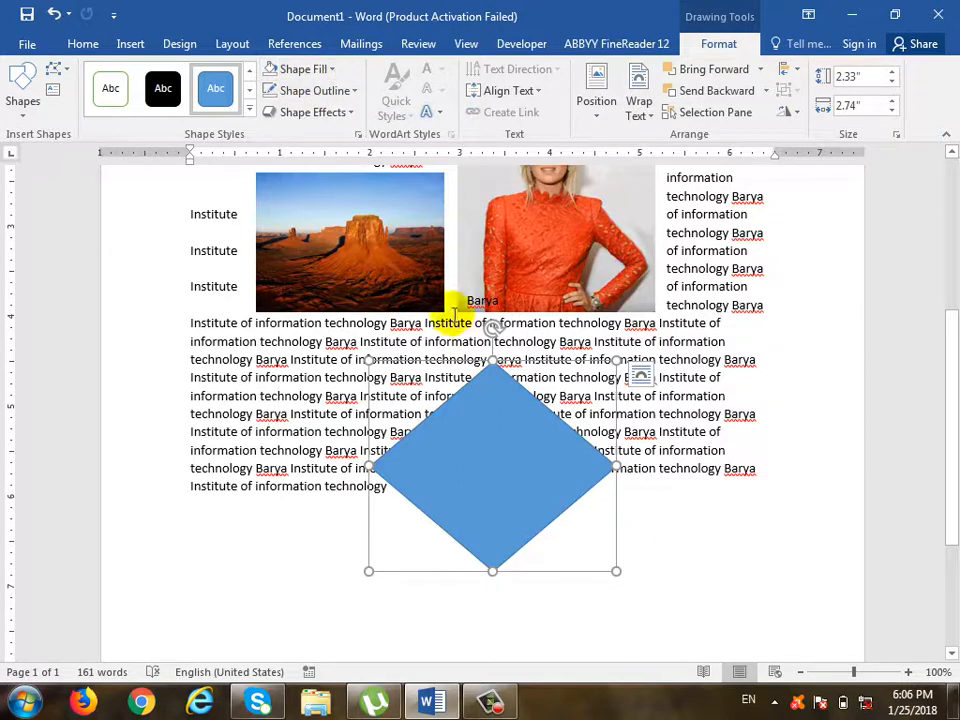
- Fill the diamond with a custom dark blue of about RGB 21, 53, 83 by darkening its current fill colour
{"action": "left_click", "coordinate": [332, 70]}
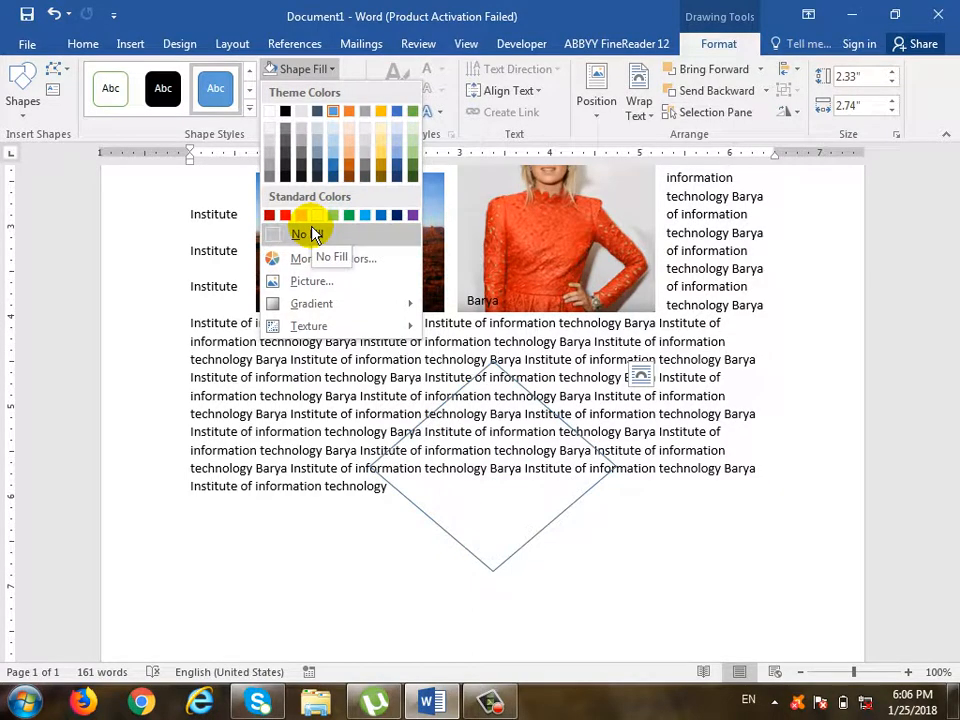
{"action": "left_click", "coordinate": [358, 257]}
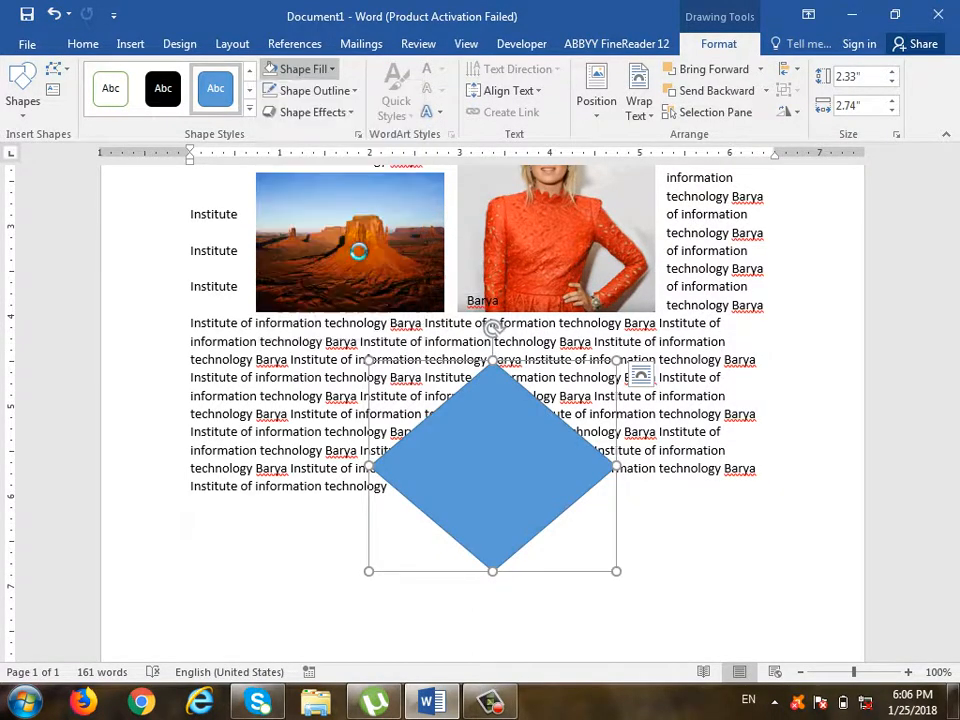
{"action": "left_click_drag", "start_coordinate": [738, 214], "coordinate": [754, 270]}
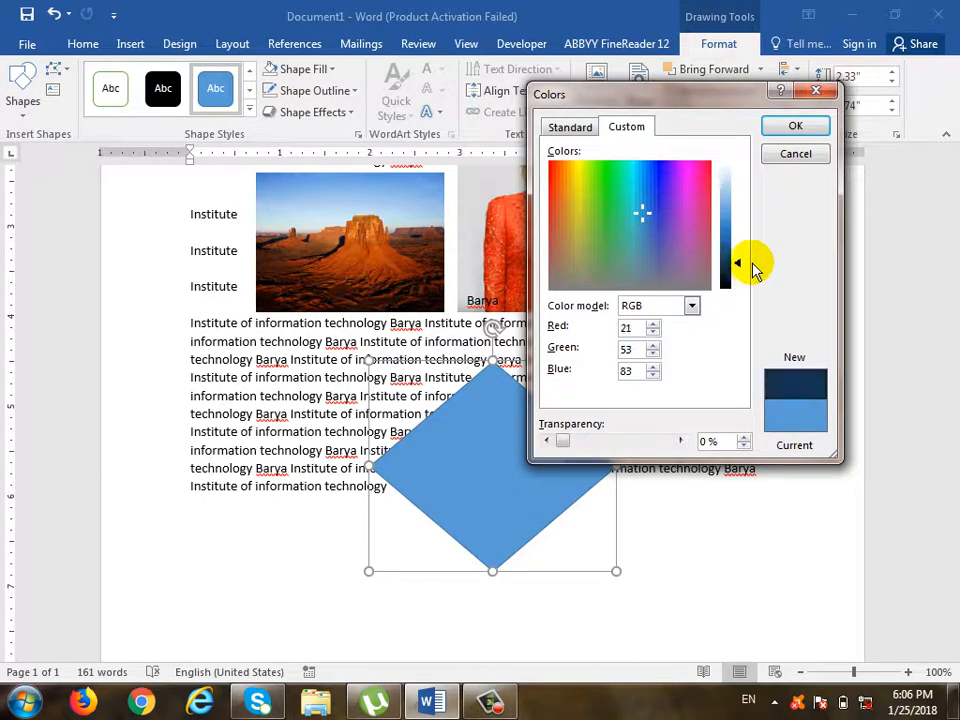
{"action": "left_click", "coordinate": [795, 125]}
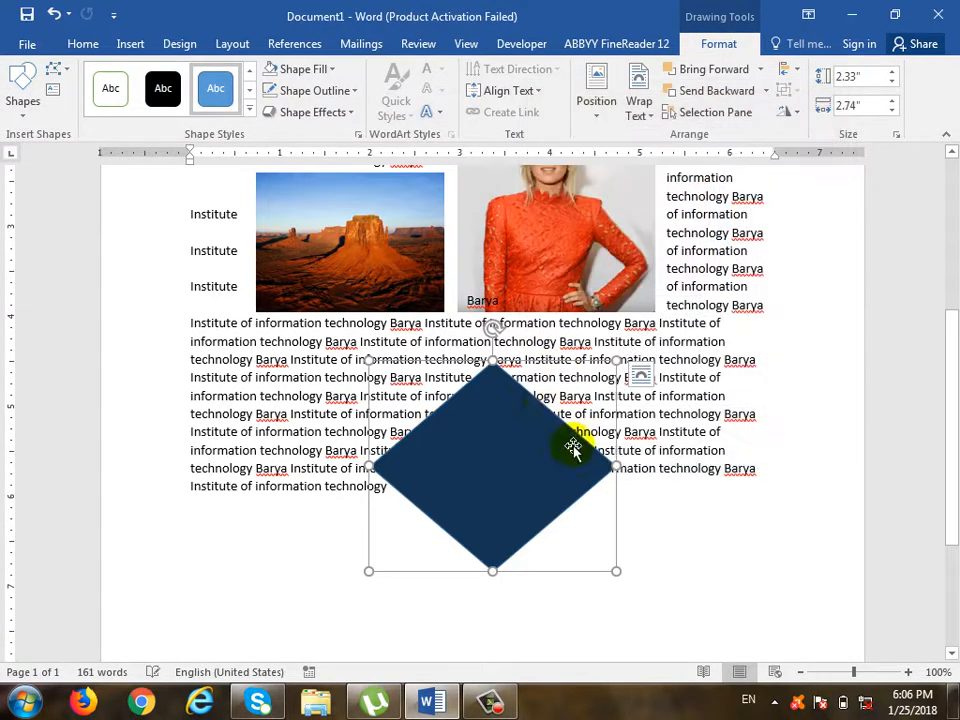
- Fill the diamond with the Desert - Copy picture from the Sample Pictures folder, working offline
{"action": "left_click", "coordinate": [330, 69]}
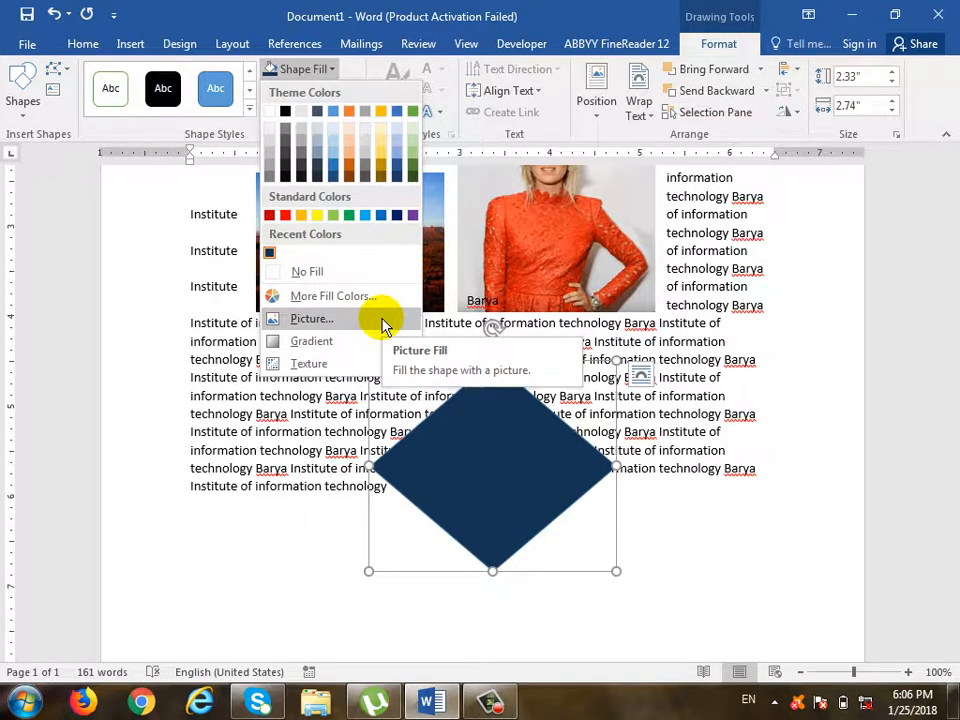
{"action": "left_click", "coordinate": [381, 320]}
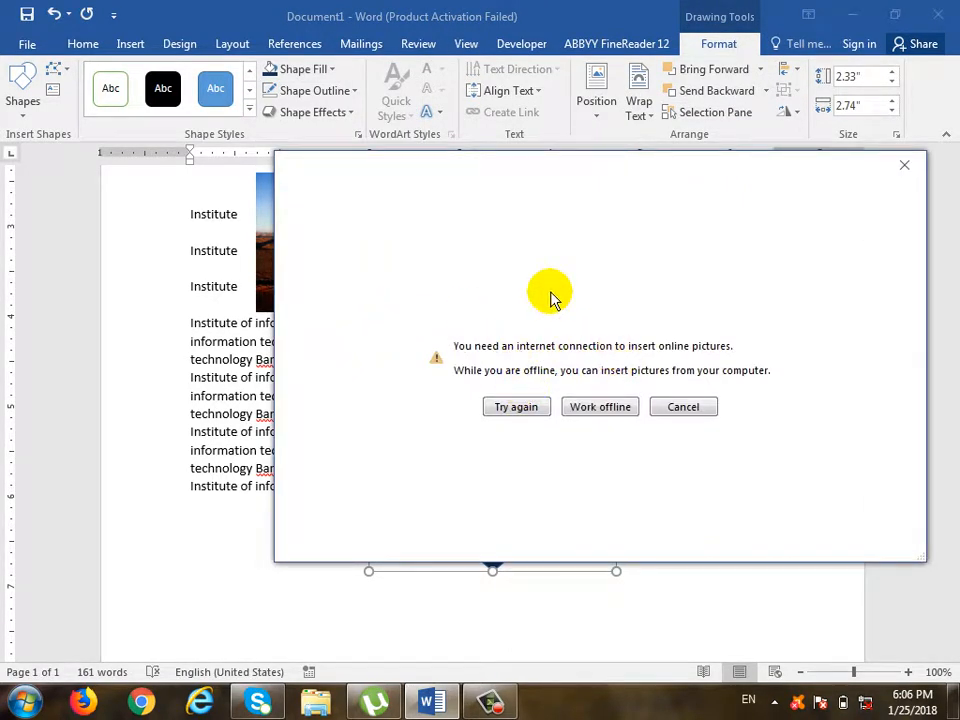
{"action": "left_click", "coordinate": [601, 407]}
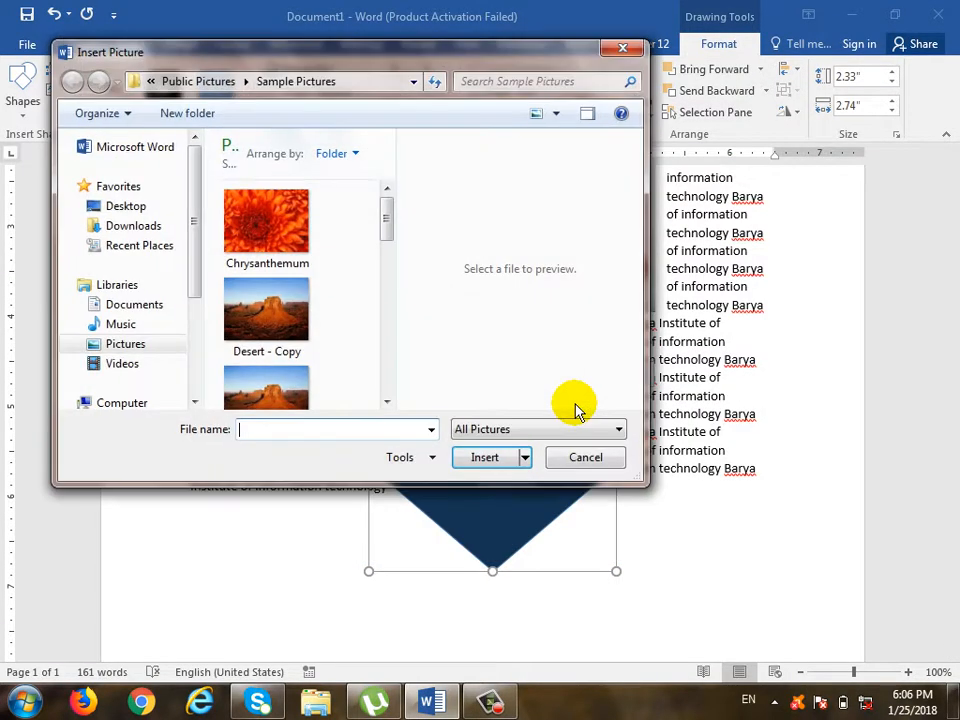
{"action": "double_click", "coordinate": [285, 305]}
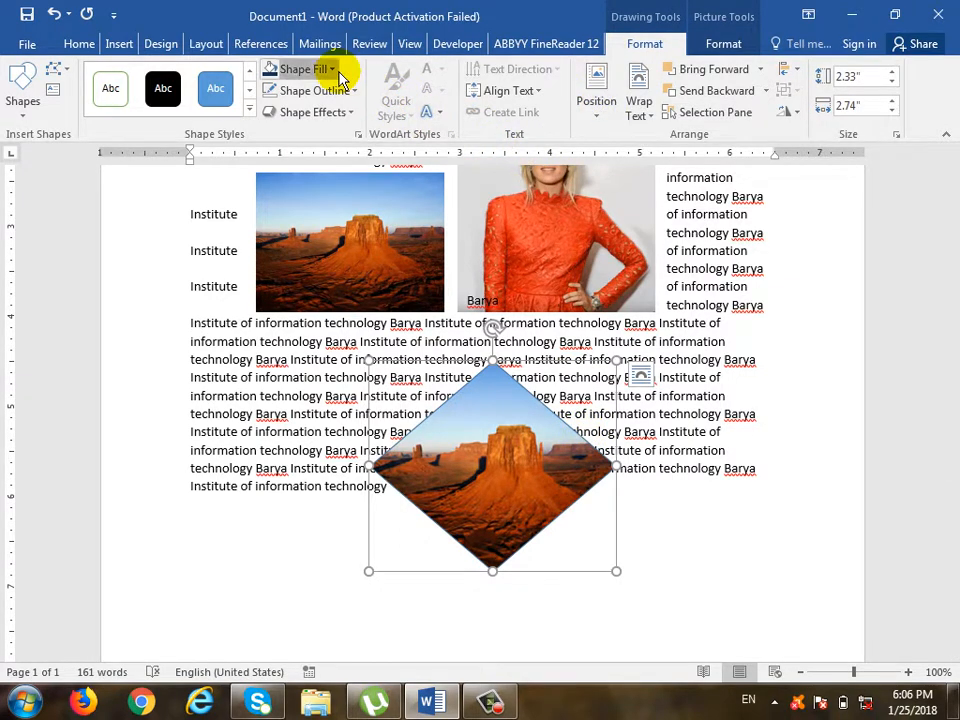
- Fill the diamond with the light gradient variation that radiates from the center
{"action": "left_click", "coordinate": [300, 68]}
{"action": "mouse_move", "coordinate": [385, 355]}
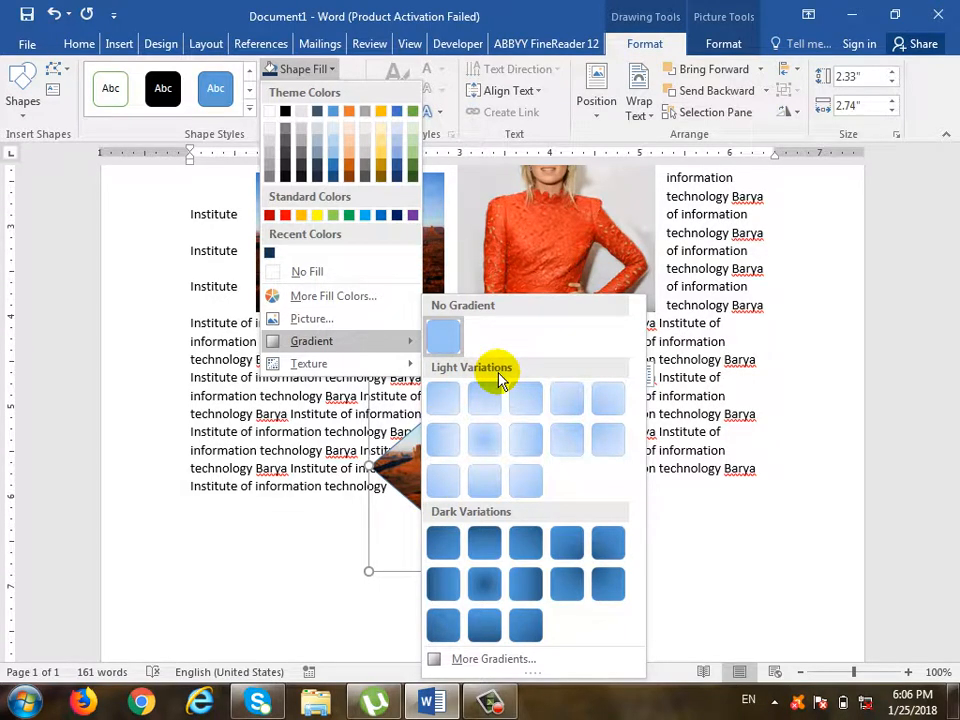
{"action": "left_click", "coordinate": [483, 452]}
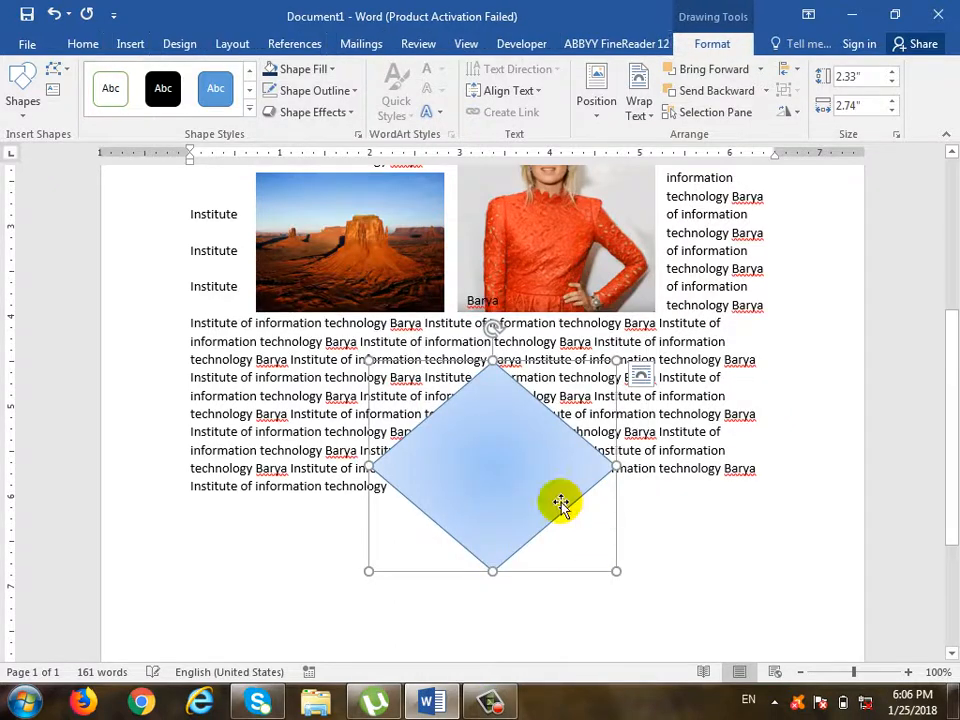
- Customize the diamond's radial gradient fill by setting its first gradient stop, at position 0%, to red
{"action": "left_click", "coordinate": [333, 69]}
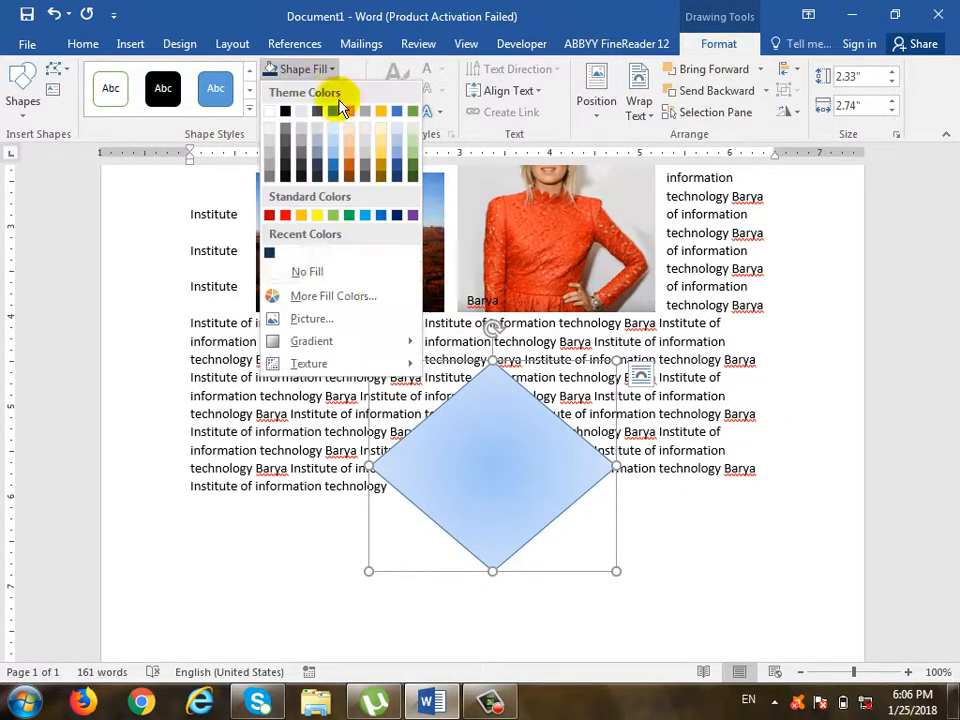
{"action": "mouse_move", "coordinate": [355, 345]}
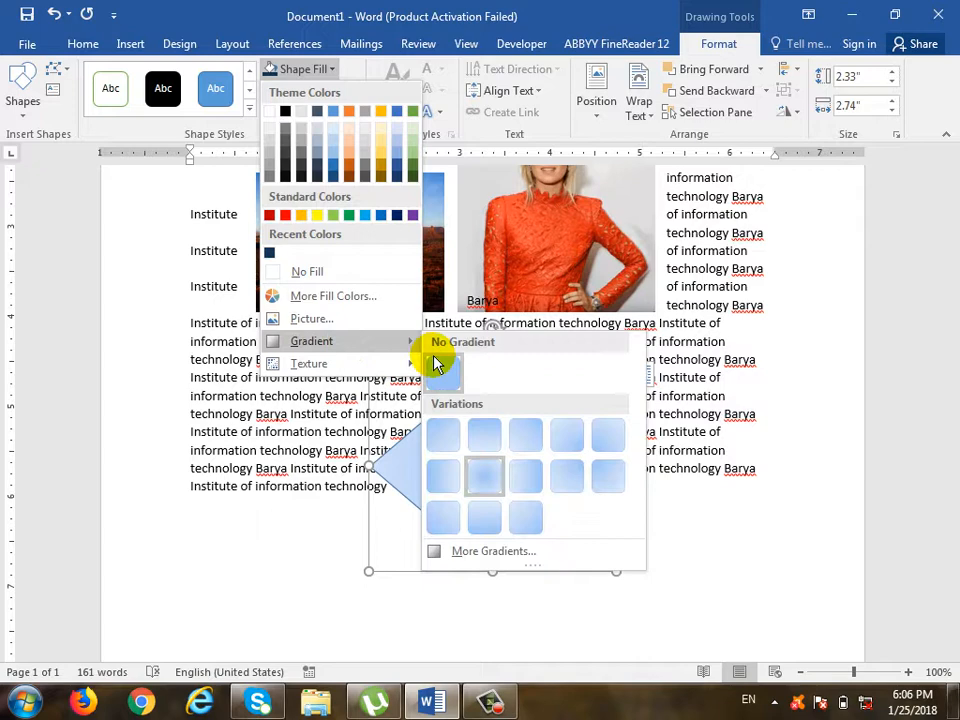
{"action": "left_click", "coordinate": [527, 558]}
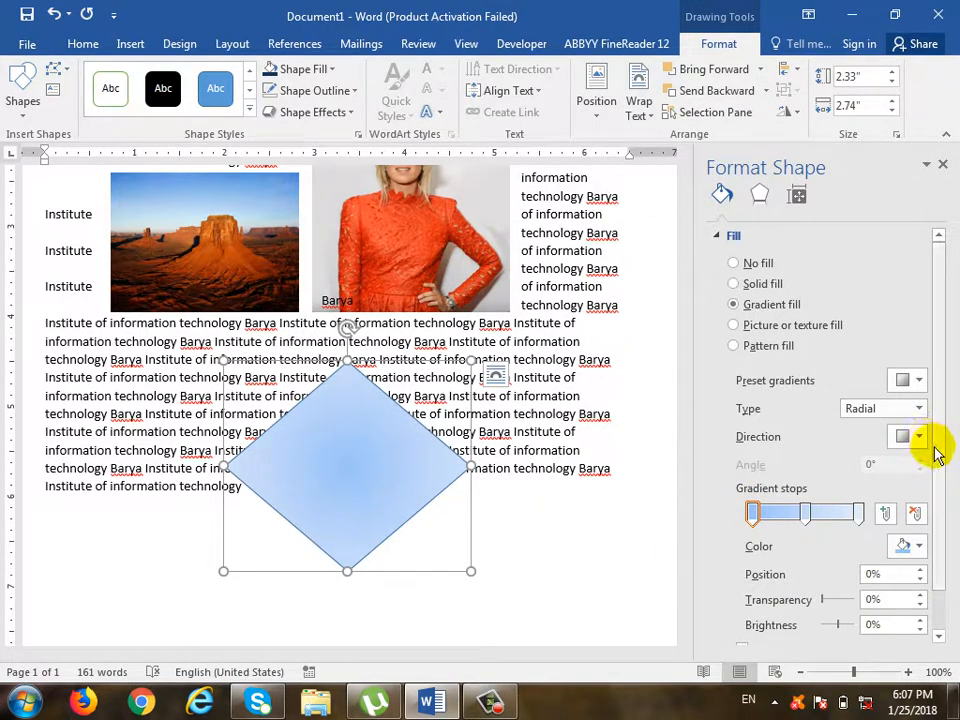
{"action": "scroll", "coordinate": [812, 470], "scroll_direction": "down", "scroll_amount": 1}
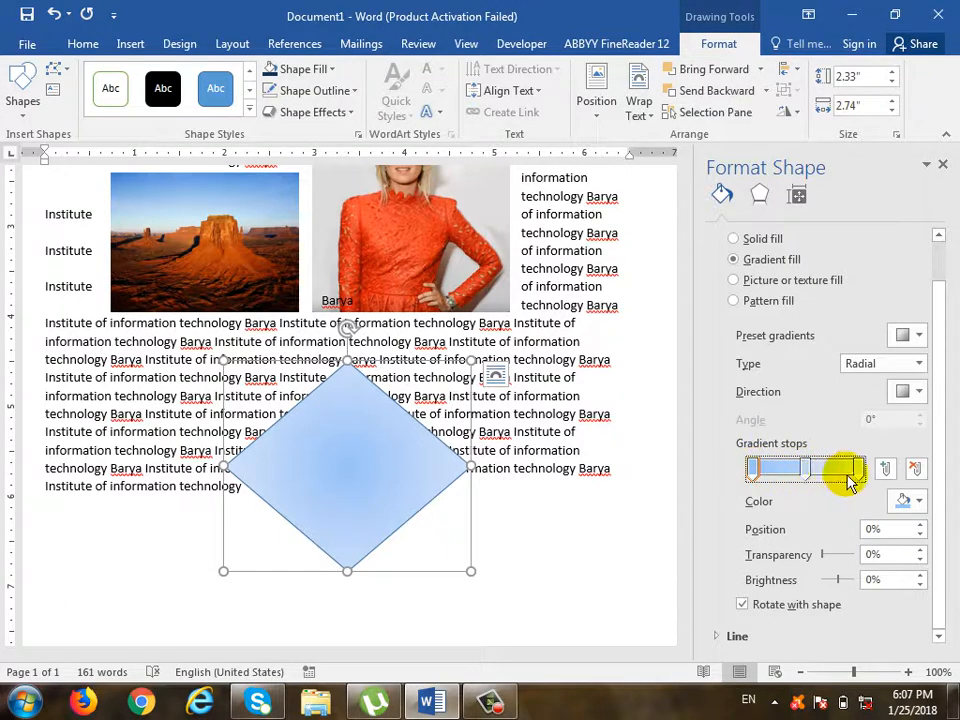
{"action": "left_click", "coordinate": [918, 505]}
{"action": "left_click", "coordinate": [808, 420]}
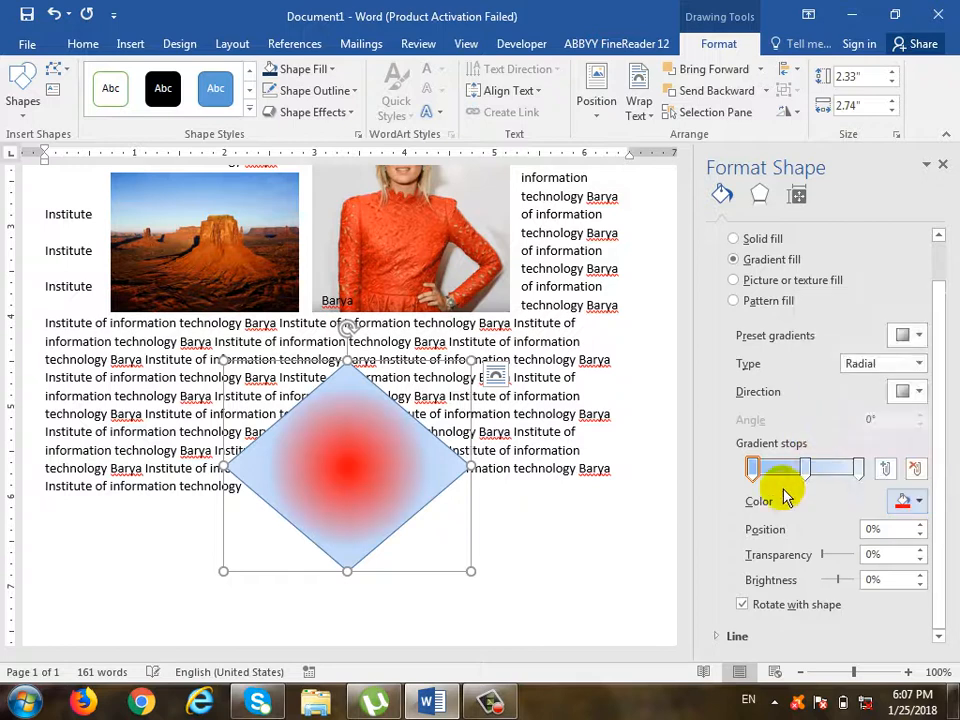
- Set the gradient's end stop at 100% to green and its middle stop at 50% to white
{"action": "left_click", "coordinate": [857, 468]}
{"action": "left_click", "coordinate": [924, 502]}
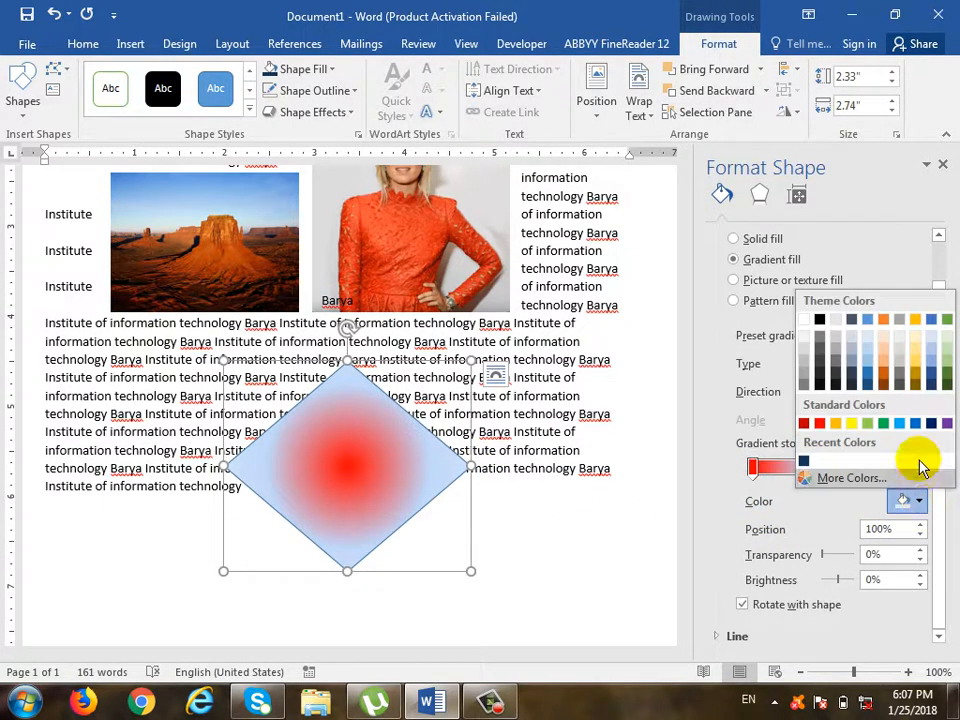
{"action": "left_click", "coordinate": [885, 422]}
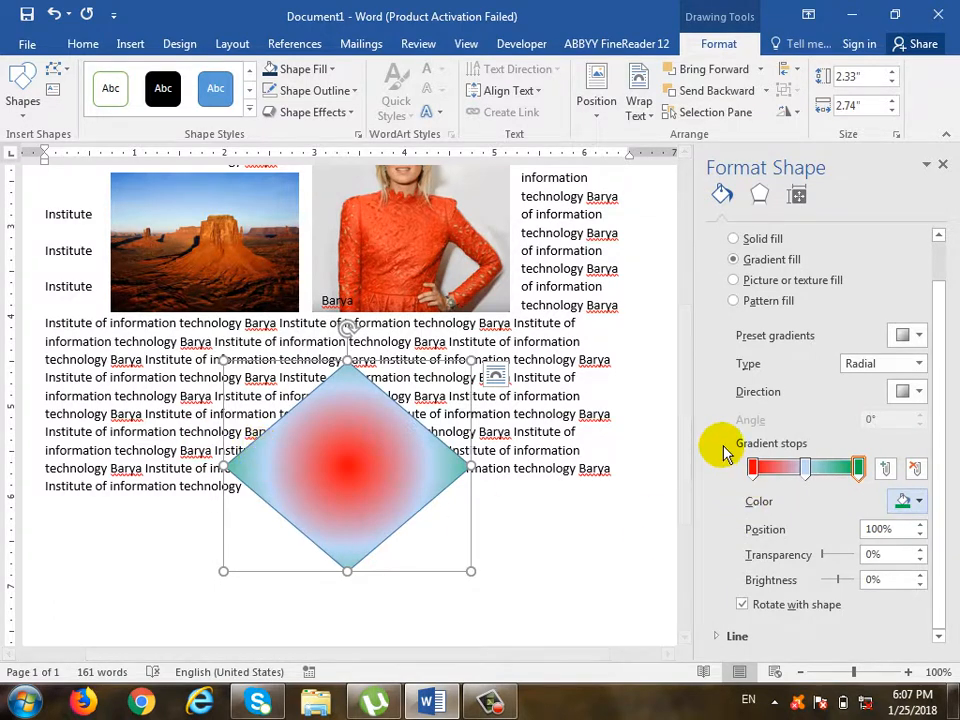
{"action": "left_click", "coordinate": [806, 468]}
{"action": "left_click", "coordinate": [906, 503]}
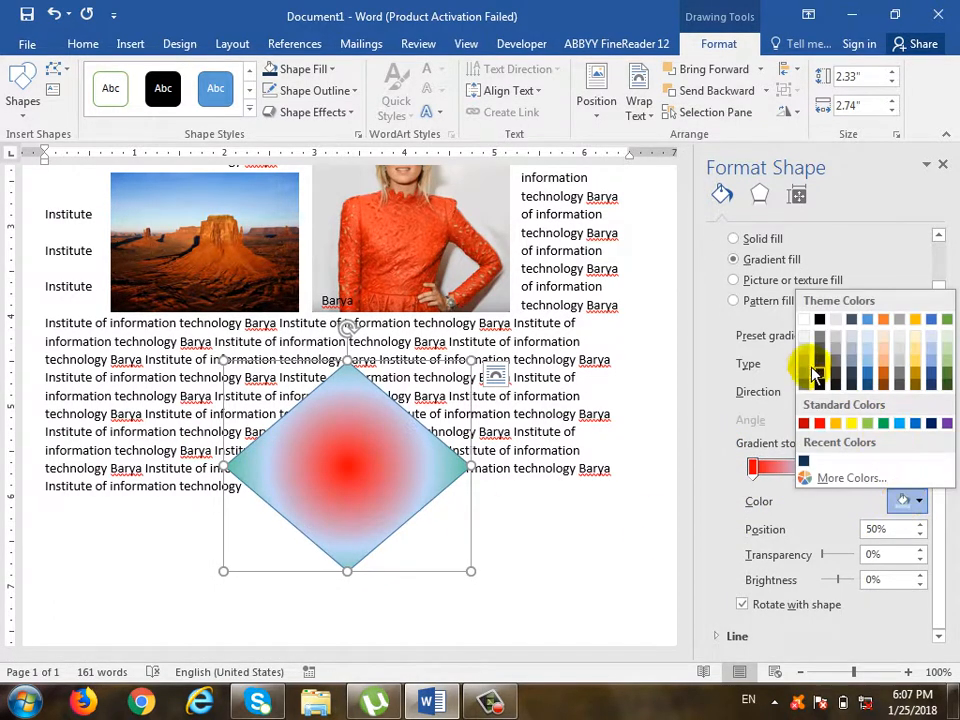
{"action": "left_click", "coordinate": [804, 320]}
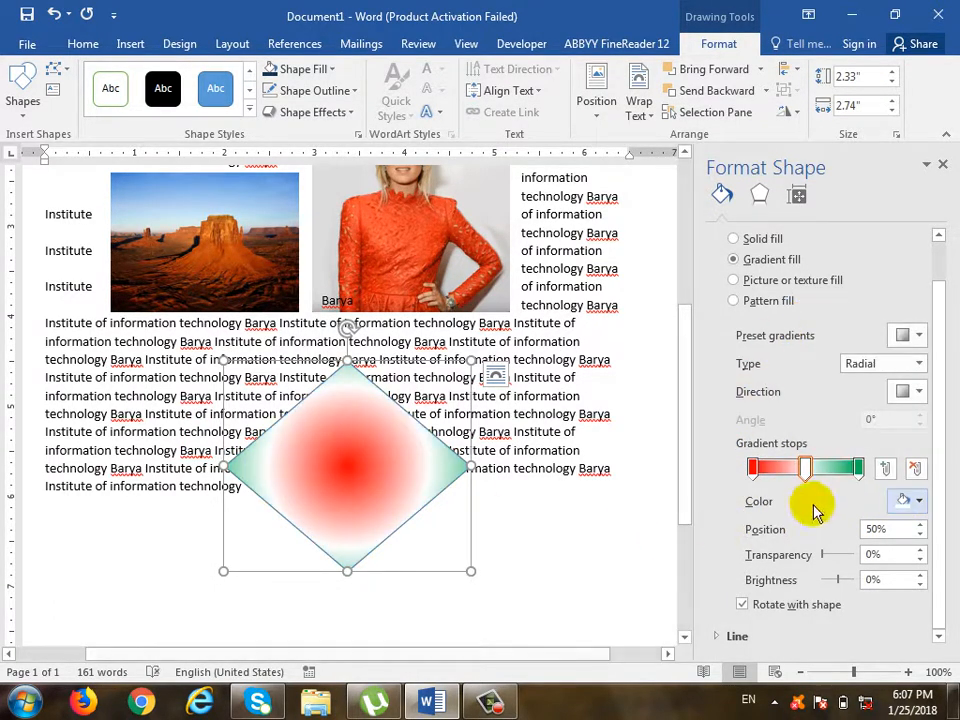
{"action": "mouse_move", "coordinate": [802, 471]}
{"action": "left_mouse_down"}
{"action": "mouse_move", "coordinate": [767, 470]}
{"action": "mouse_move", "coordinate": [814, 474]}
{"action": "mouse_move", "coordinate": [791, 471]}
{"action": "mouse_move", "coordinate": [806, 474]}
{"action": "left_mouse_up"}
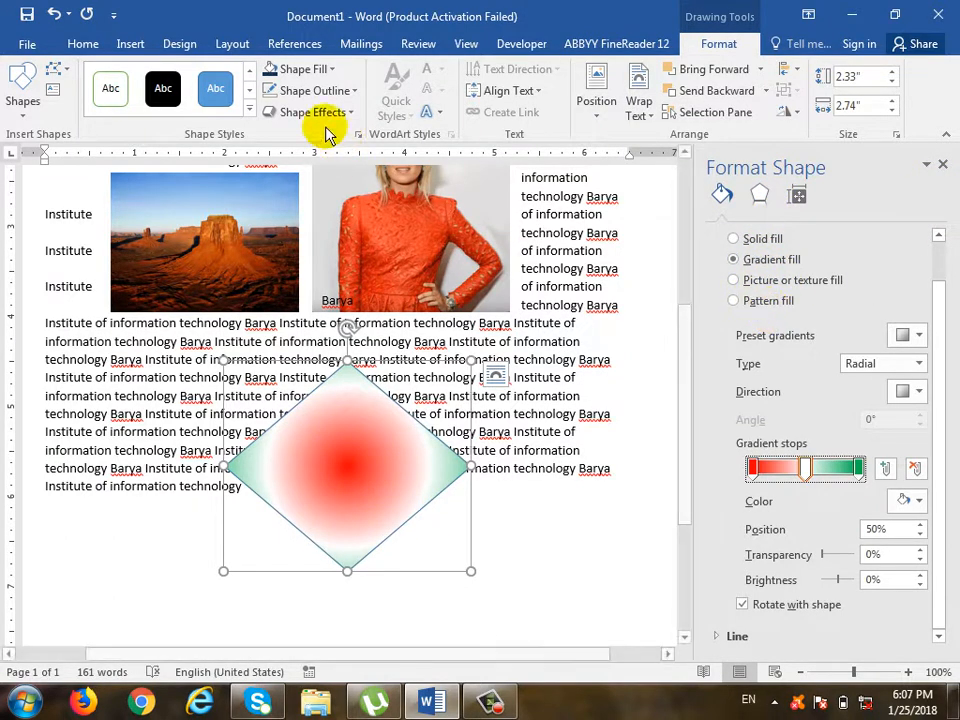
- Switch the diamond's fill to a solid fill and close the shape formatting settings
{"action": "left_click", "coordinate": [350, 92]}
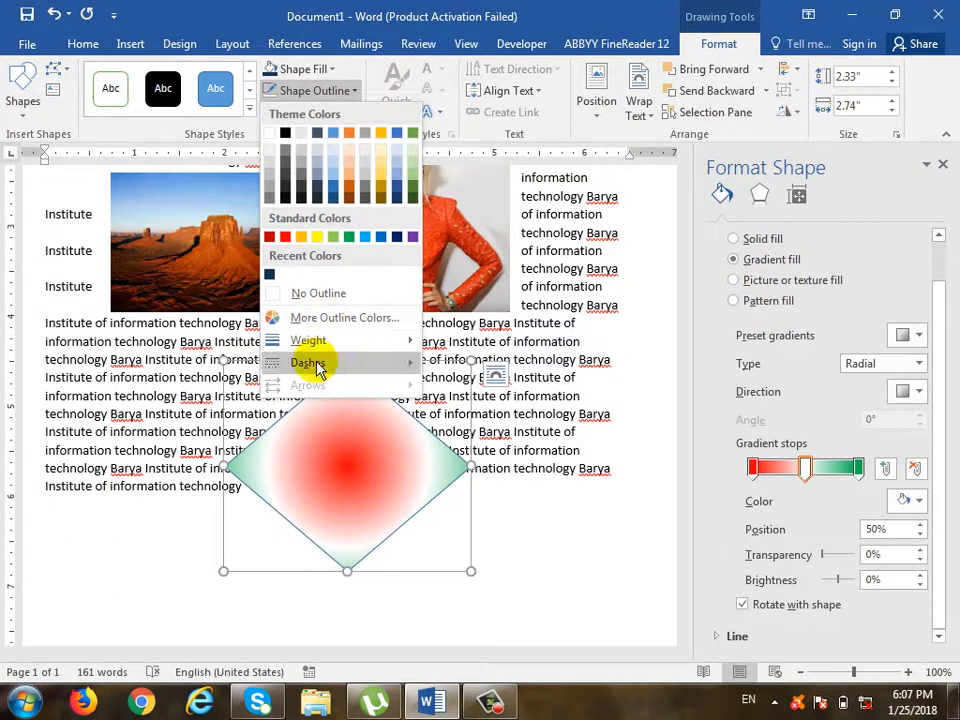
{"action": "left_click", "coordinate": [767, 243]}
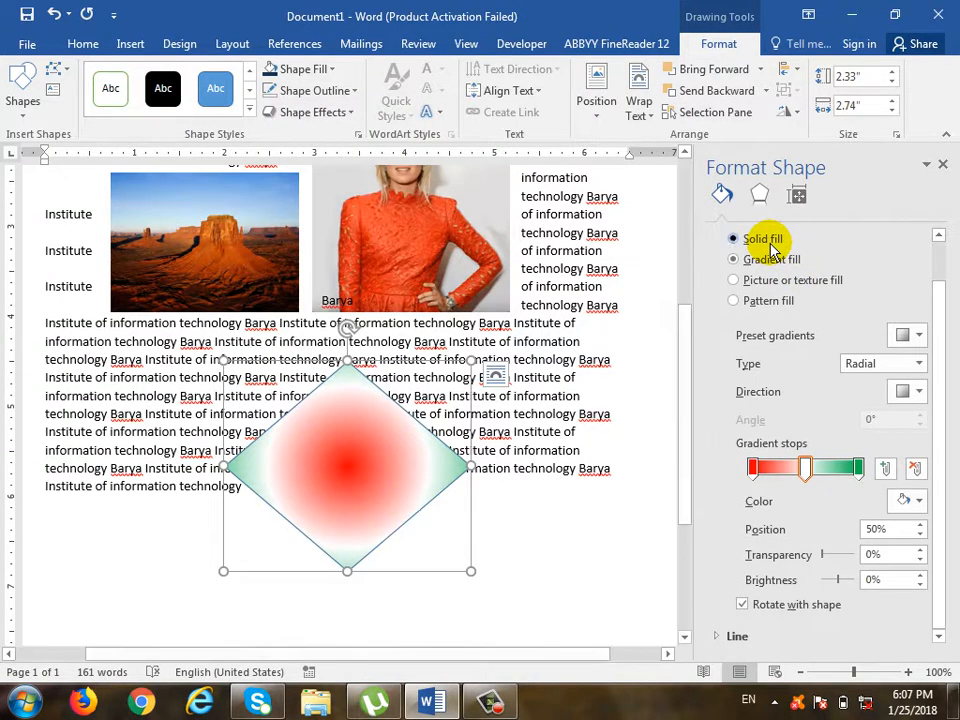
{"action": "left_click", "coordinate": [765, 240]}
{"action": "left_click", "coordinate": [353, 92]}
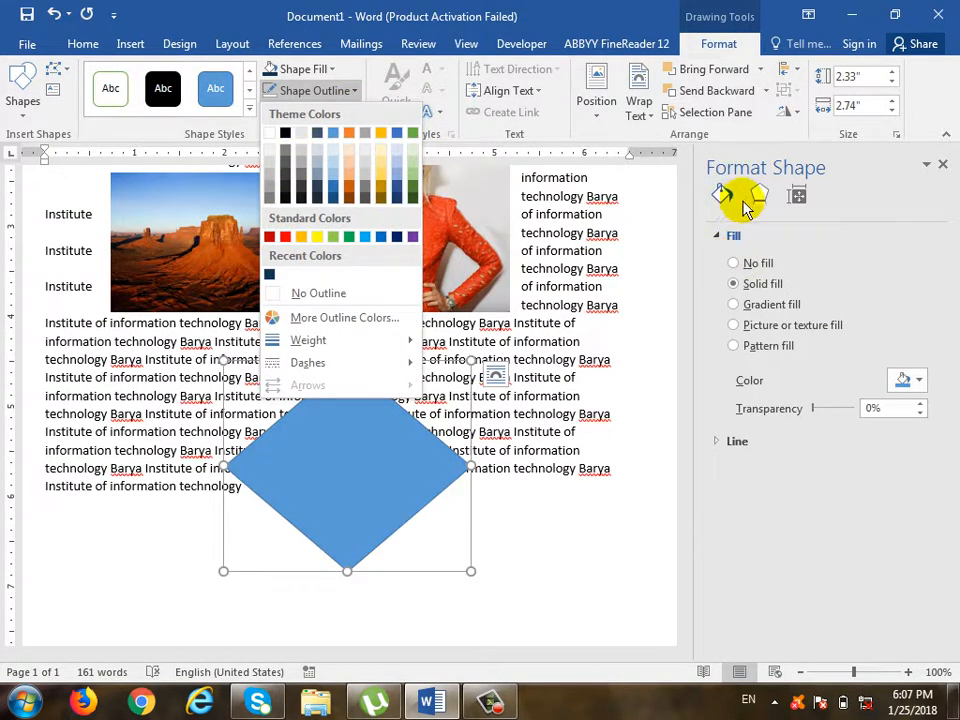
{"action": "left_click", "coordinate": [935, 175]}
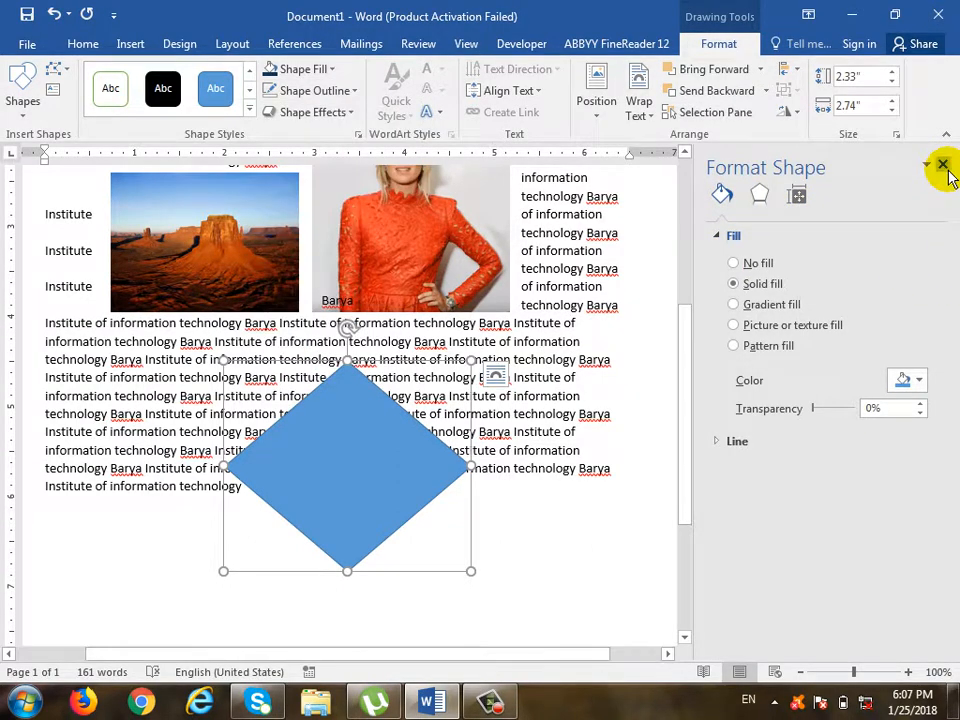
{"action": "left_click", "coordinate": [942, 165]}
- Try the dark brown marble texture as the diamond's fill, and undo it
{"action": "left_click", "coordinate": [343, 91]}
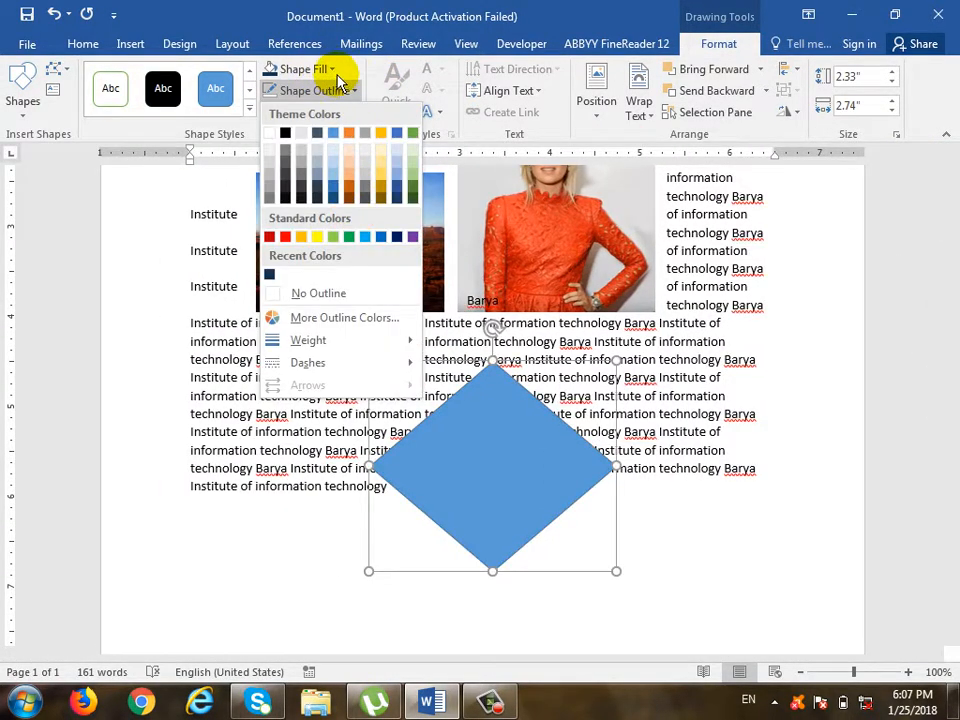
{"action": "left_click", "coordinate": [332, 70]}
{"action": "mouse_move", "coordinate": [349, 343]}
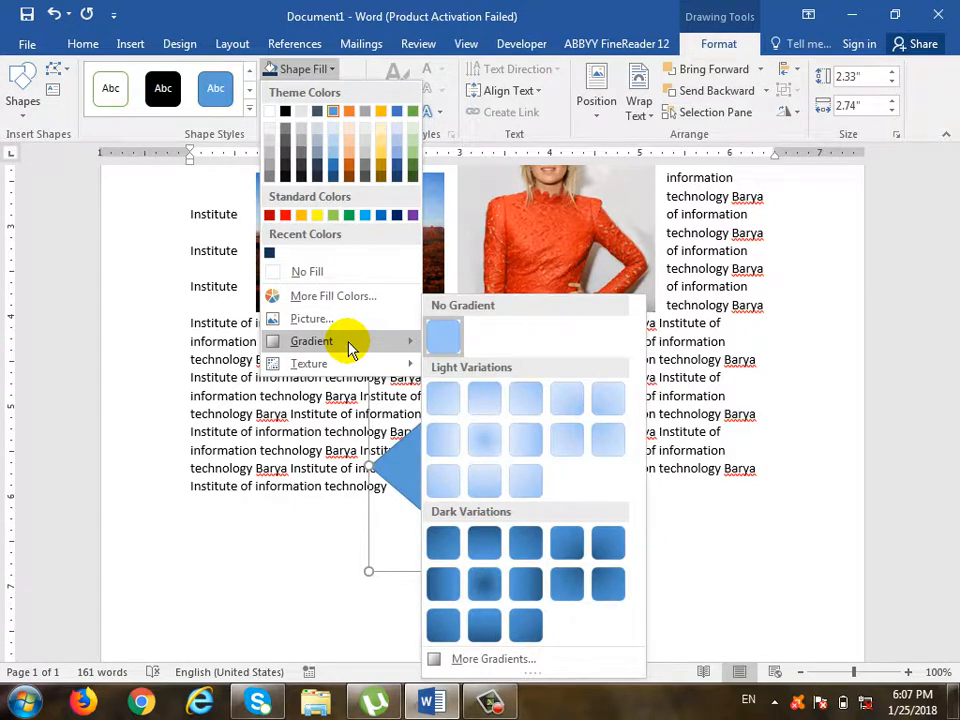
{"action": "mouse_move", "coordinate": [349, 366]}
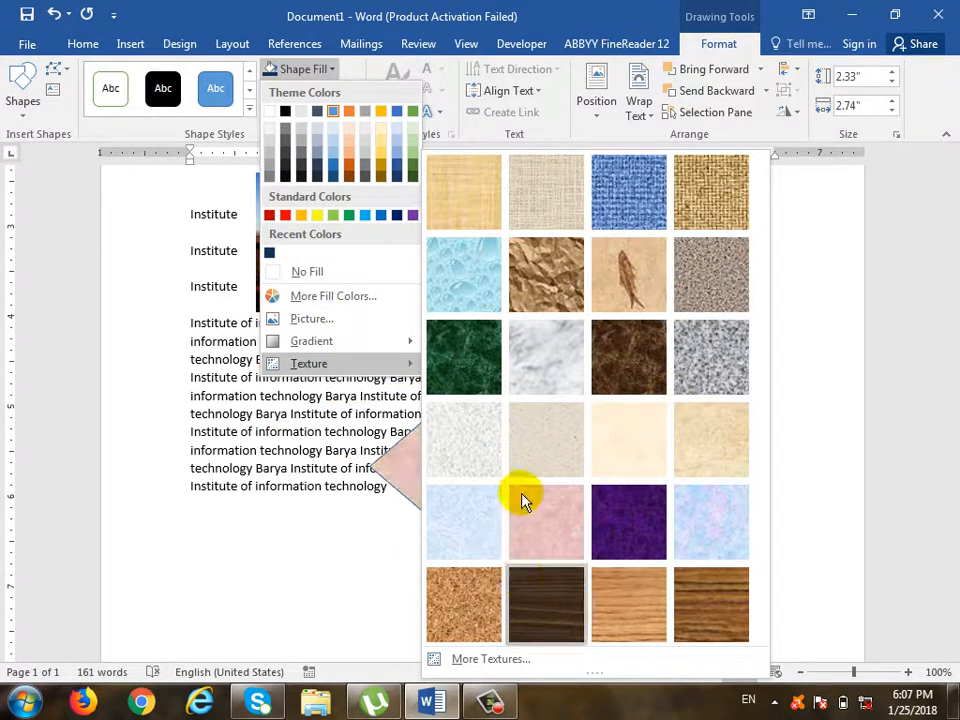
{"action": "left_click", "coordinate": [640, 362]}
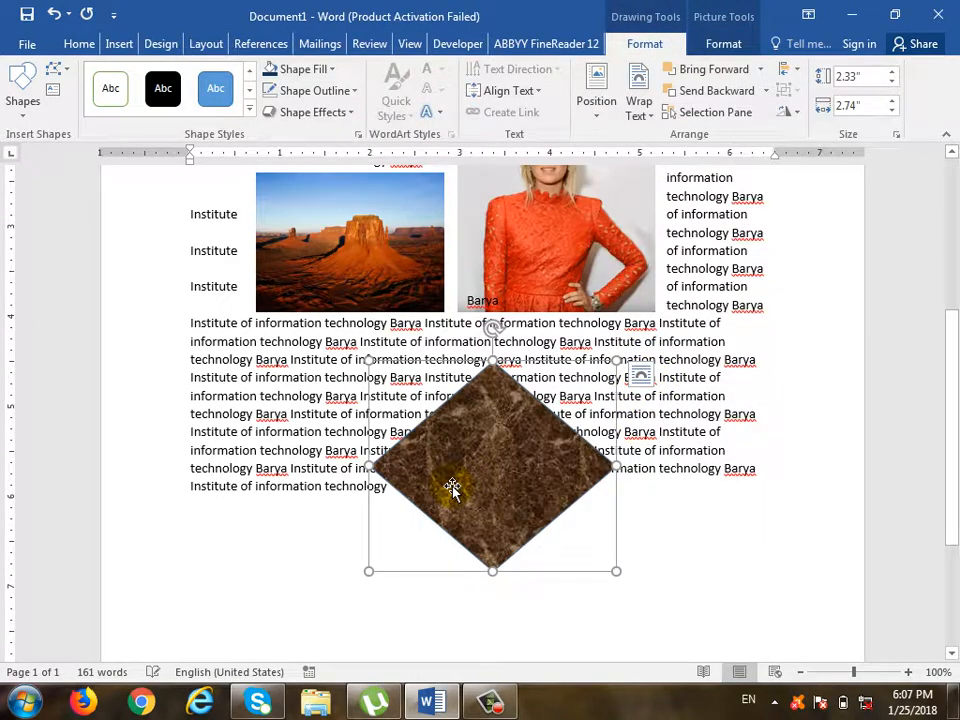
{"action": "key", "text": "ctrl+z"}
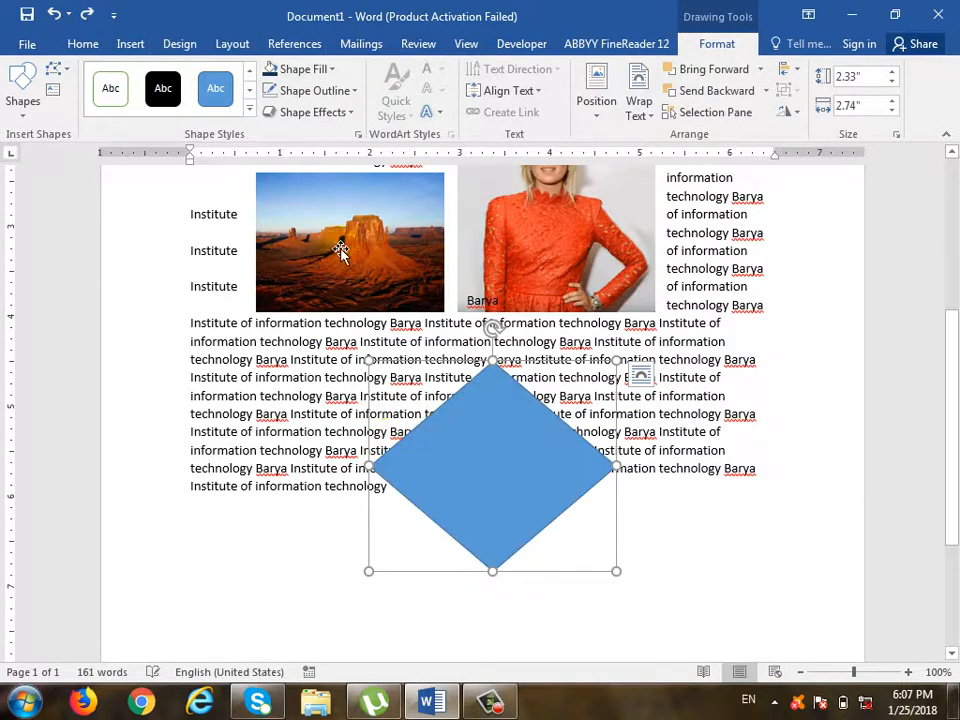
- Open the additional texture options for the diamond's fill and switch it to a pattern fill
{"action": "left_click", "coordinate": [333, 69]}
{"action": "mouse_move", "coordinate": [349, 375]}
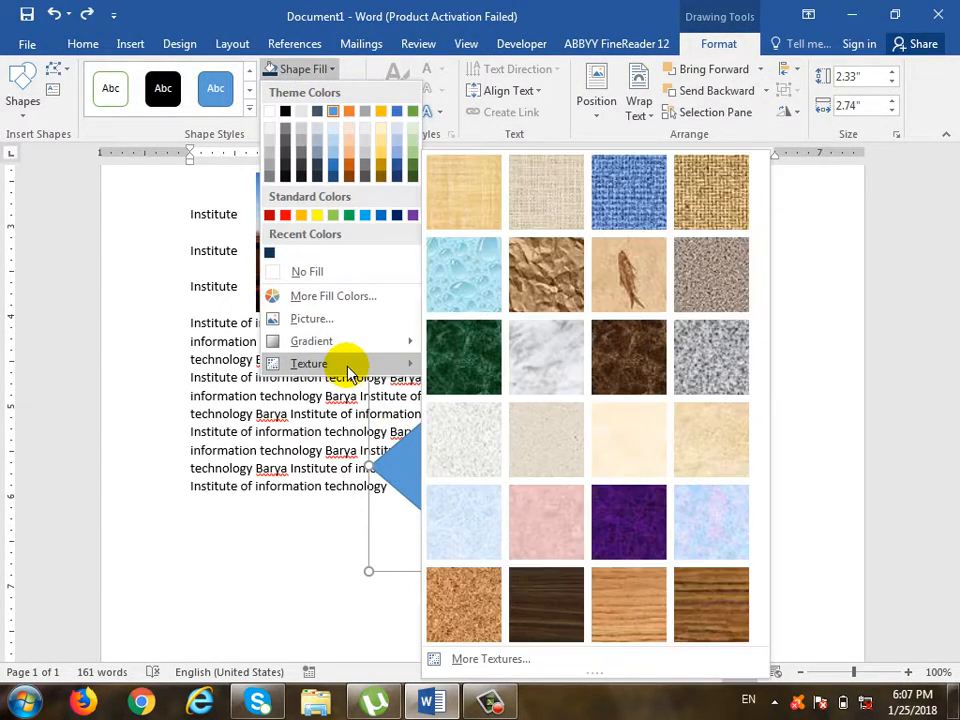
{"action": "left_click", "coordinate": [591, 659]}
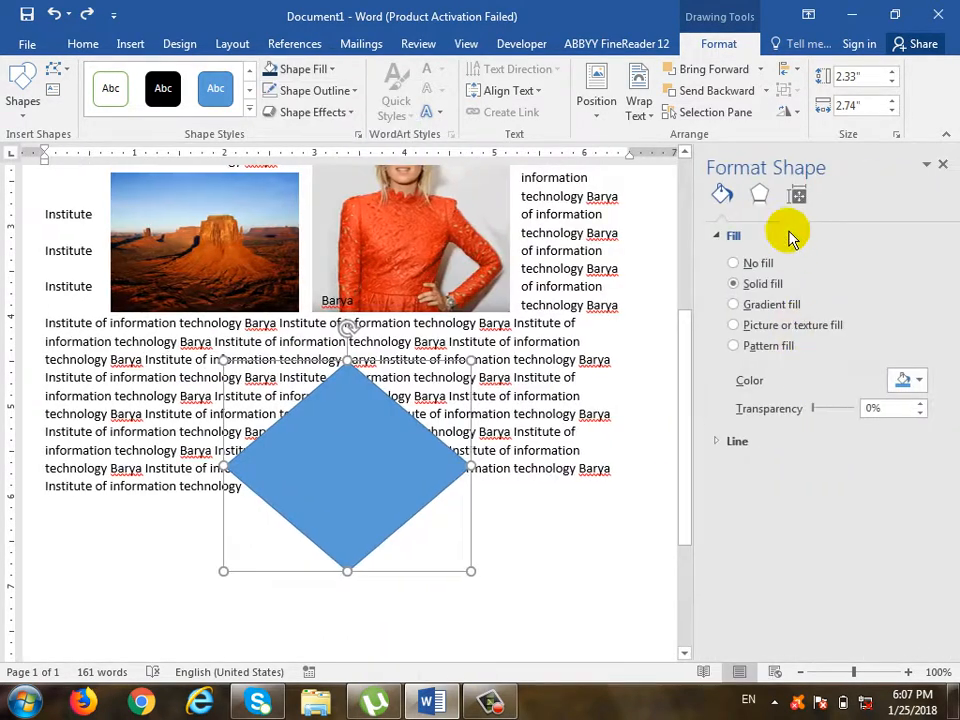
{"action": "left_click", "coordinate": [783, 325]}
{"action": "left_click", "coordinate": [780, 346]}
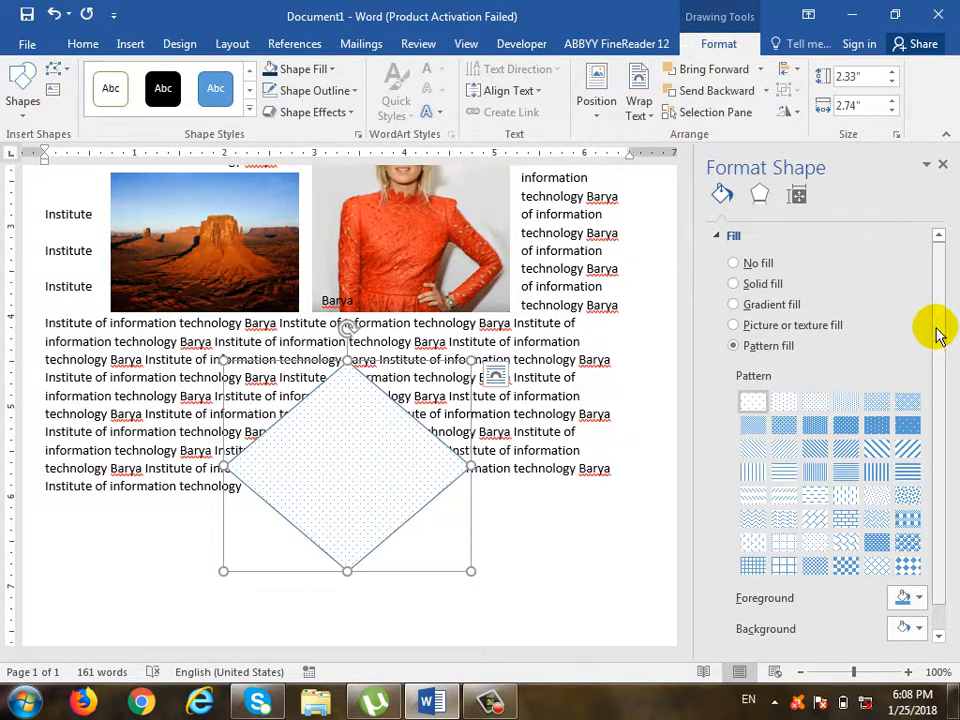
- Try checkerboard, dashed and dotted patterns on the diamond, and settle on the pattern of thin, widely spaced vertical lines
{"action": "scroll", "coordinate": [936, 460], "scroll_direction": "down", "scroll_amount": 1}
{"action": "left_click", "coordinate": [846, 518]}
{"action": "left_click", "coordinate": [846, 540]}
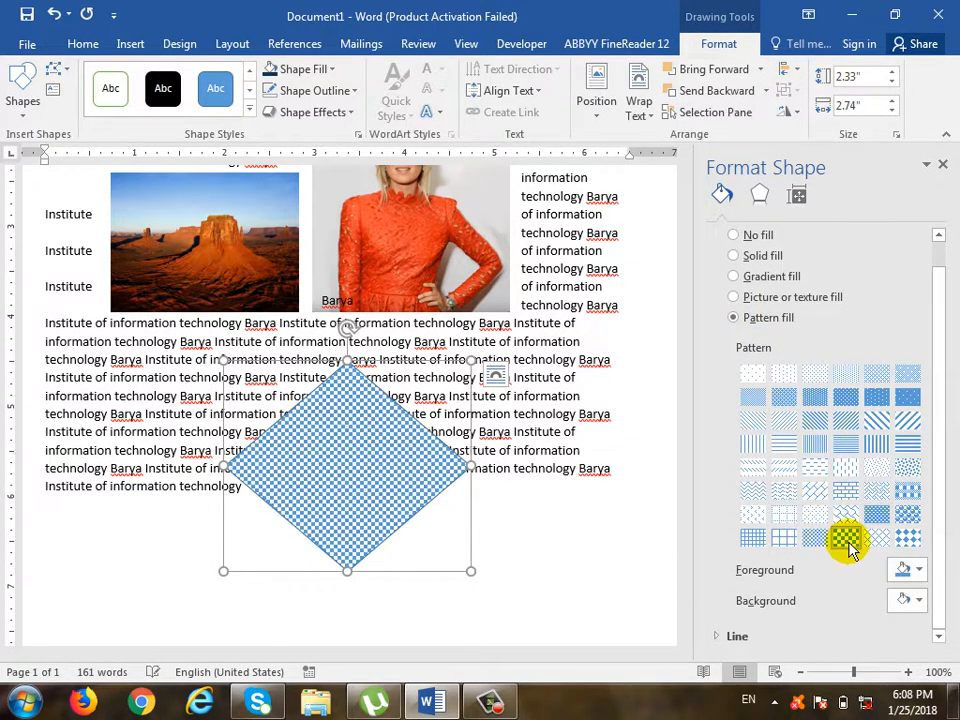
{"action": "left_click", "coordinate": [843, 467]}
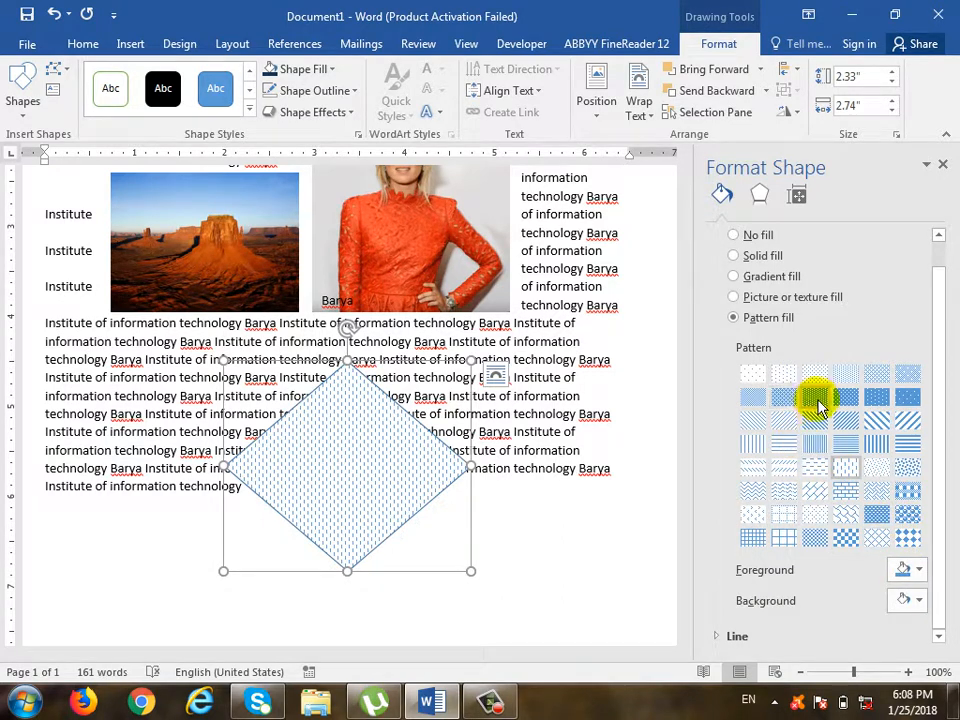
{"action": "left_click", "coordinate": [779, 399]}
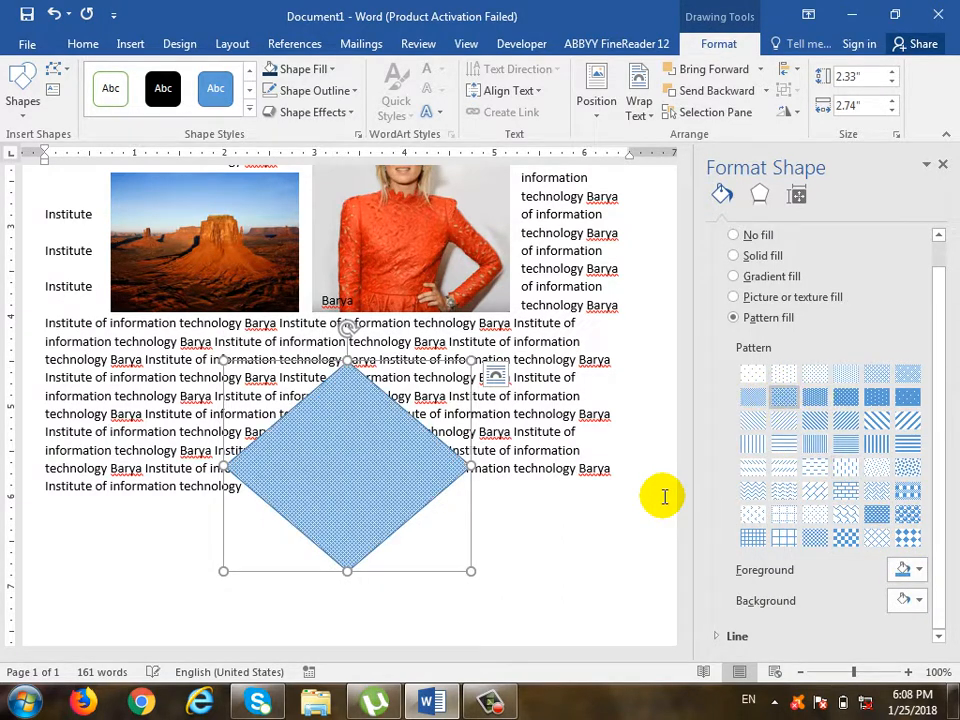
{"action": "left_click", "coordinate": [754, 447]}
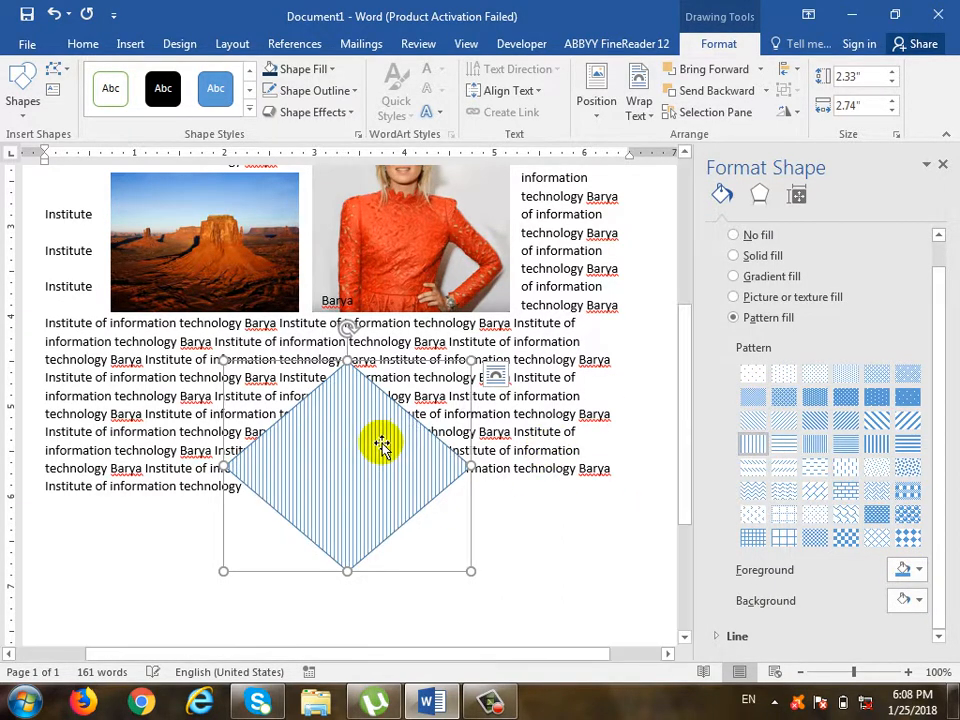
- Set the pattern's foreground colour to red and close the shape formatting settings
{"action": "left_click", "coordinate": [922, 576]}
{"action": "left_click", "coordinate": [819, 491]}
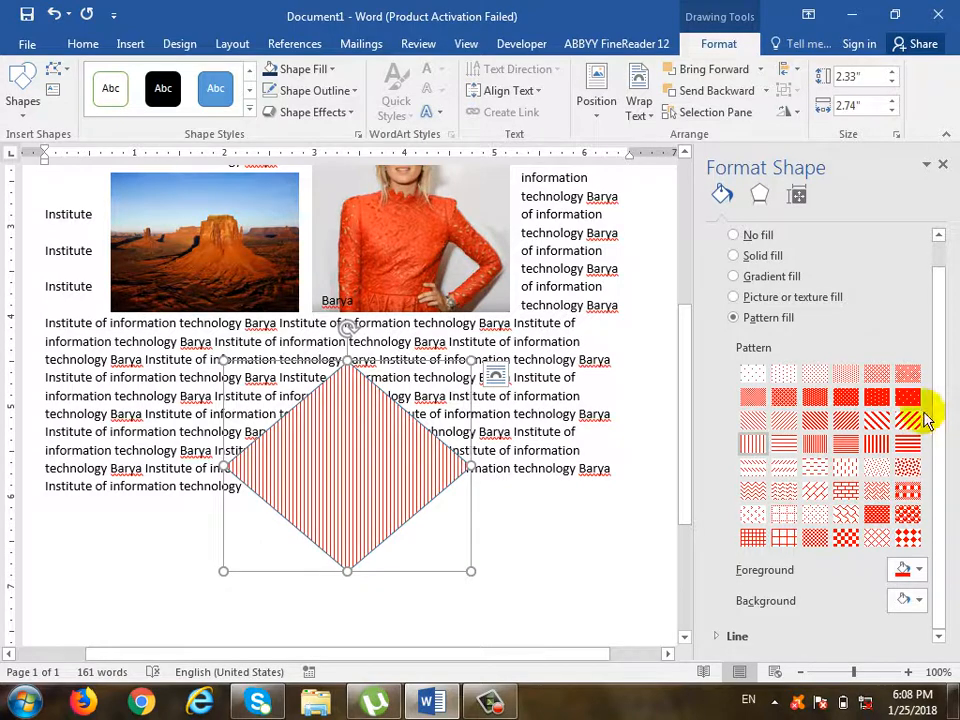
{"action": "left_click", "coordinate": [942, 164]}
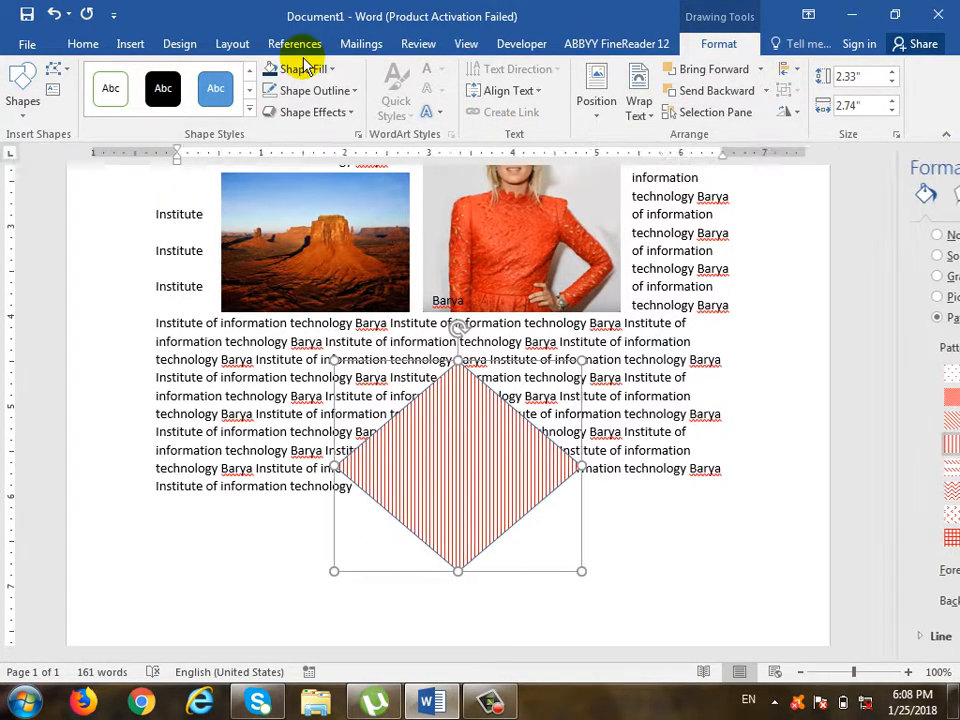
- Set the weight of the diamond's outline to 3 pt
{"action": "left_click", "coordinate": [349, 90]}
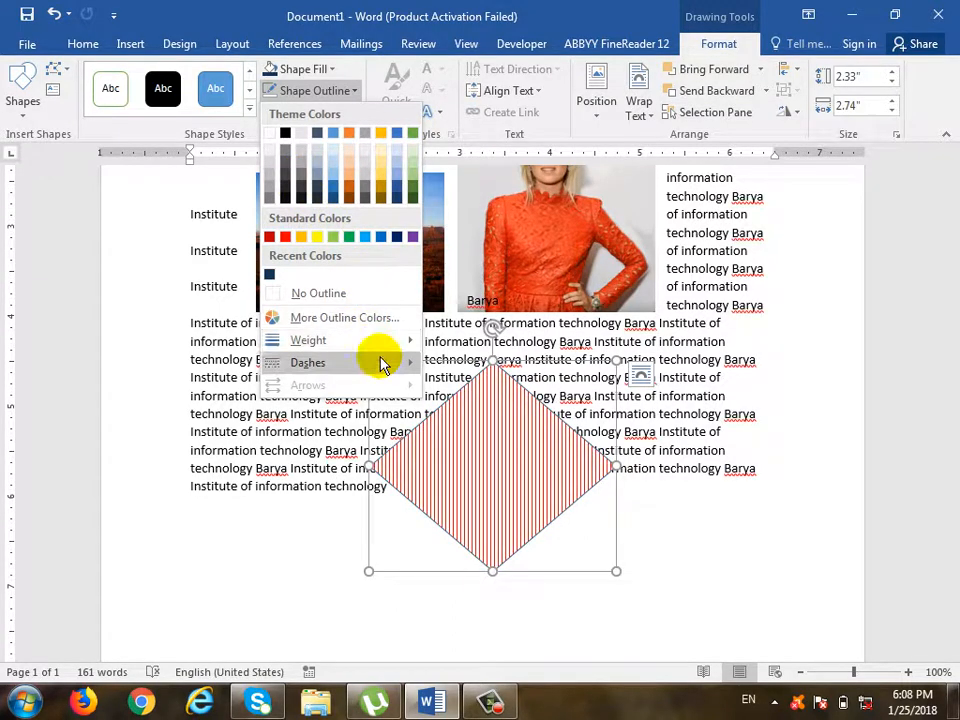
{"action": "mouse_move", "coordinate": [381, 354]}
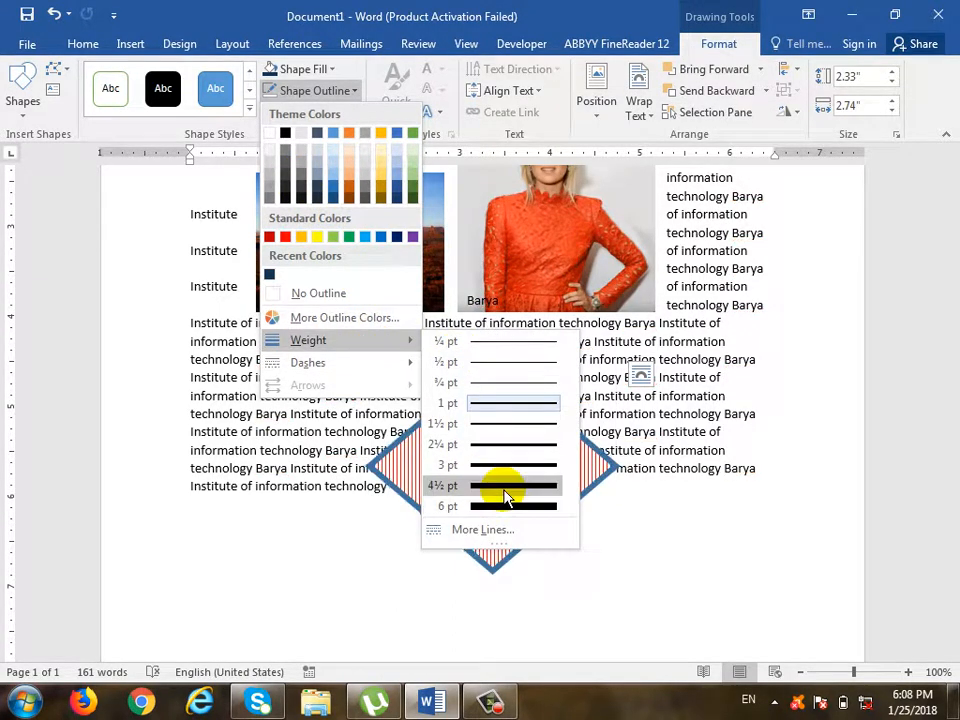
{"action": "left_click", "coordinate": [500, 465]}
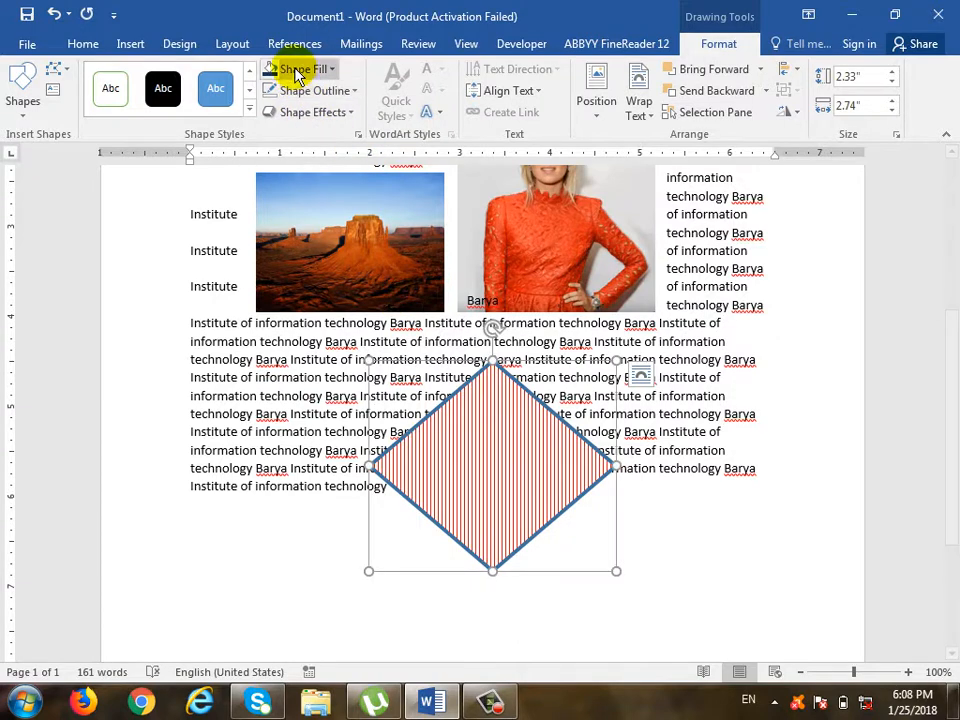
- Set the diamond's outline to a custom olive green, about RGB 151, 192, 0
{"action": "left_click", "coordinate": [350, 91]}
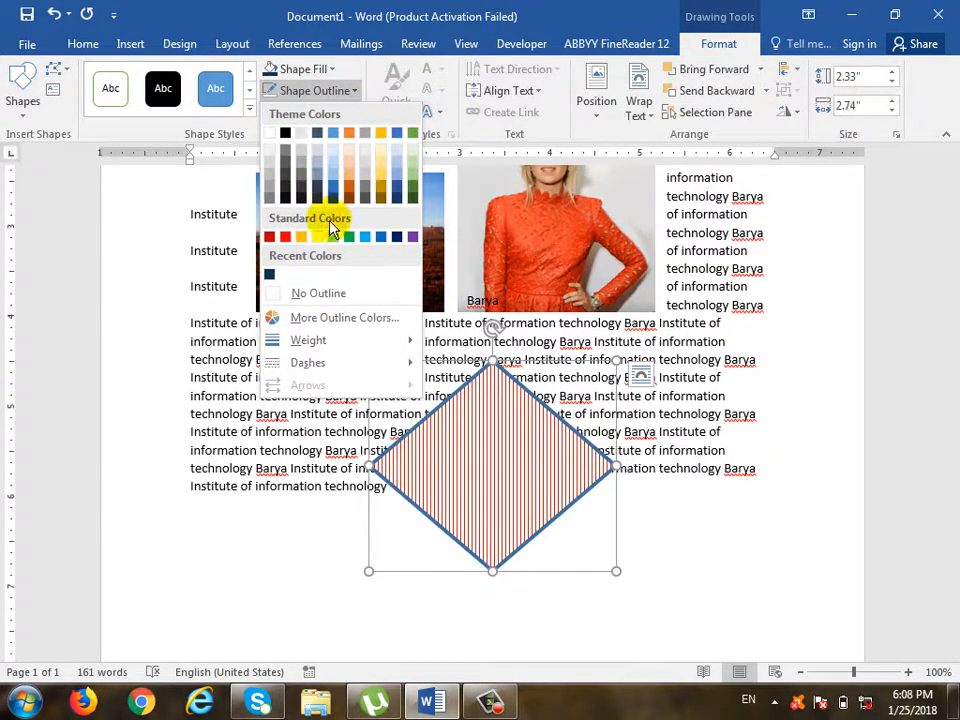
{"action": "left_click", "coordinate": [318, 325]}
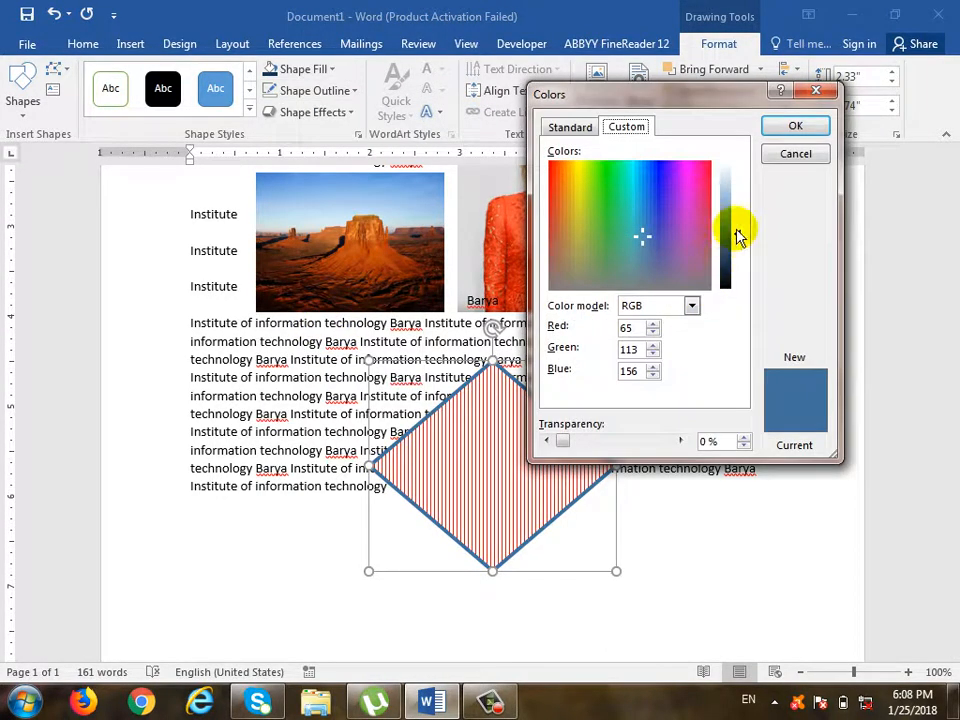
{"action": "left_click_drag", "start_coordinate": [739, 236], "coordinate": [582, 158]}
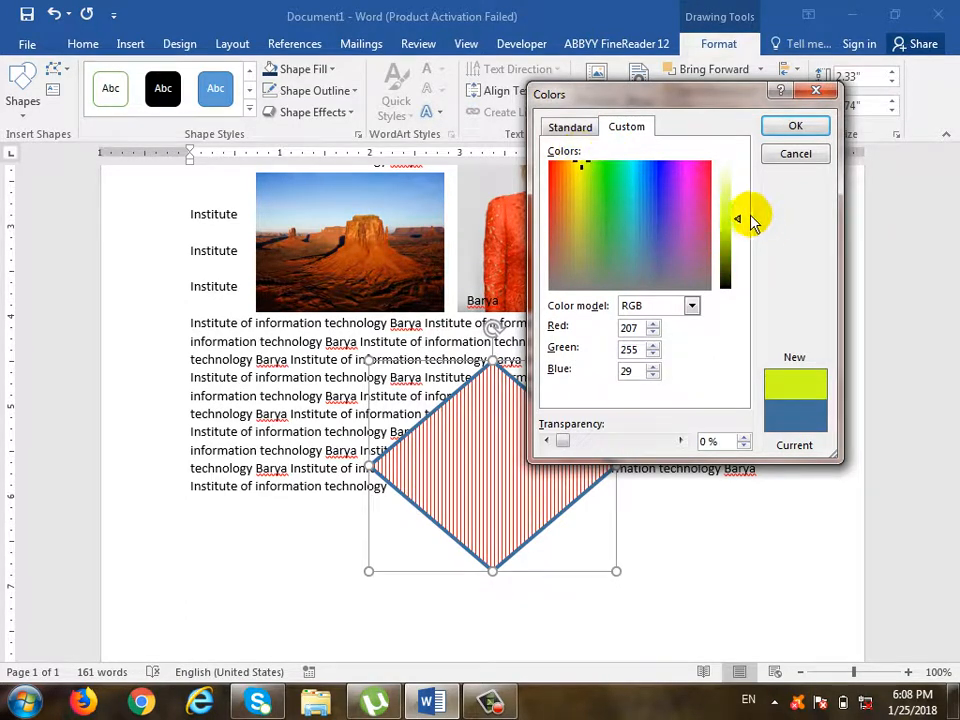
{"action": "left_click_drag", "start_coordinate": [737, 224], "coordinate": [739, 247]}
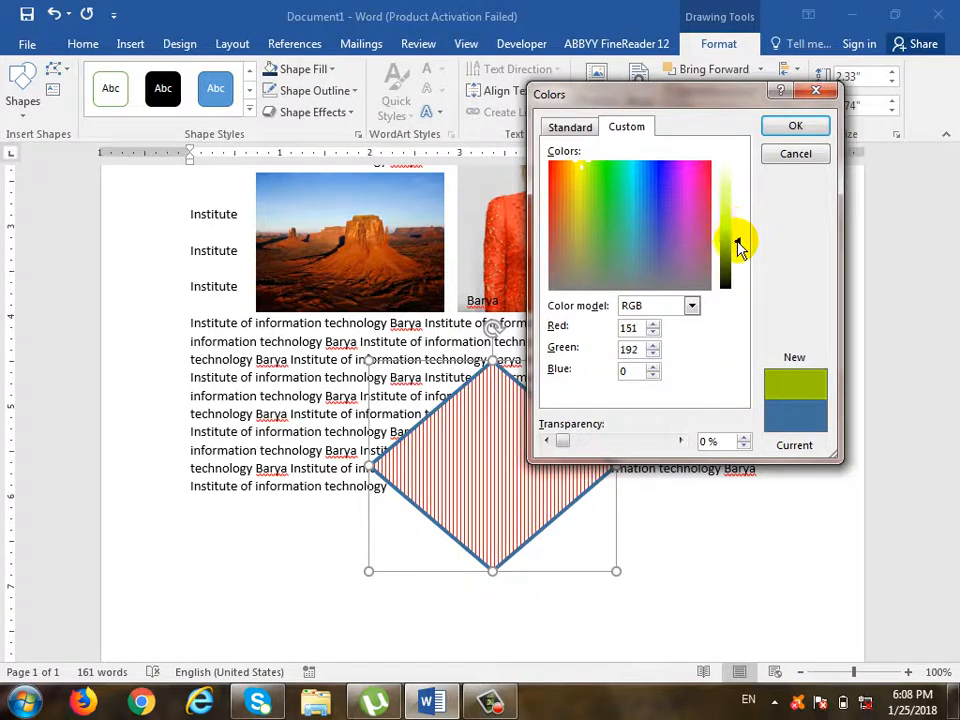
{"action": "left_click", "coordinate": [796, 127]}
- Open the detailed line settings for the diamond's outline and set its width to 6.5 pt
{"action": "left_click", "coordinate": [347, 90]}
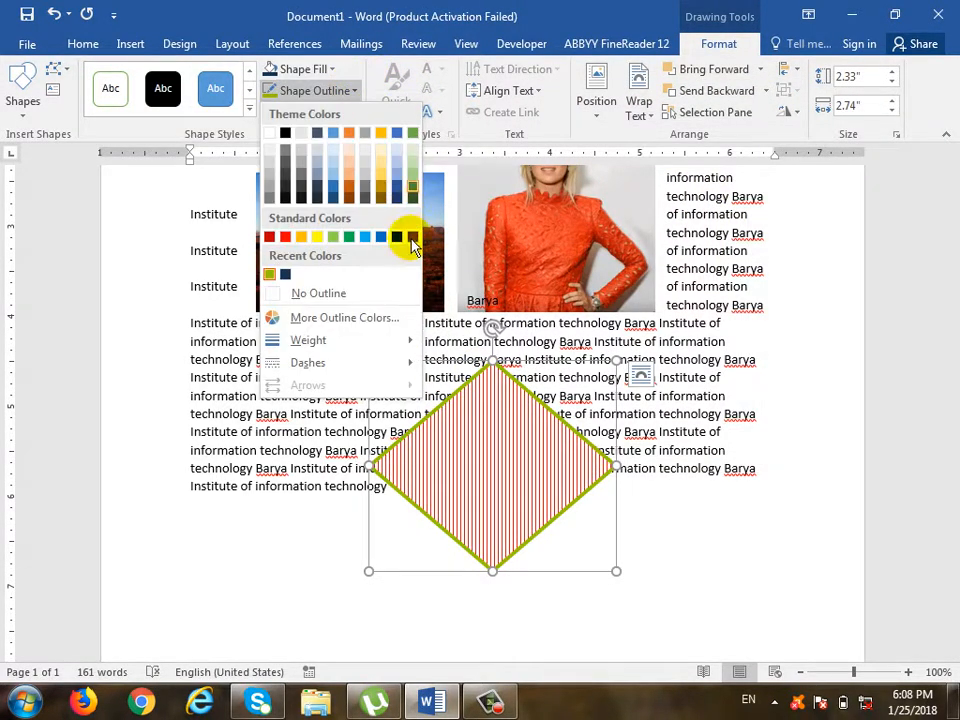
{"action": "mouse_move", "coordinate": [370, 343]}
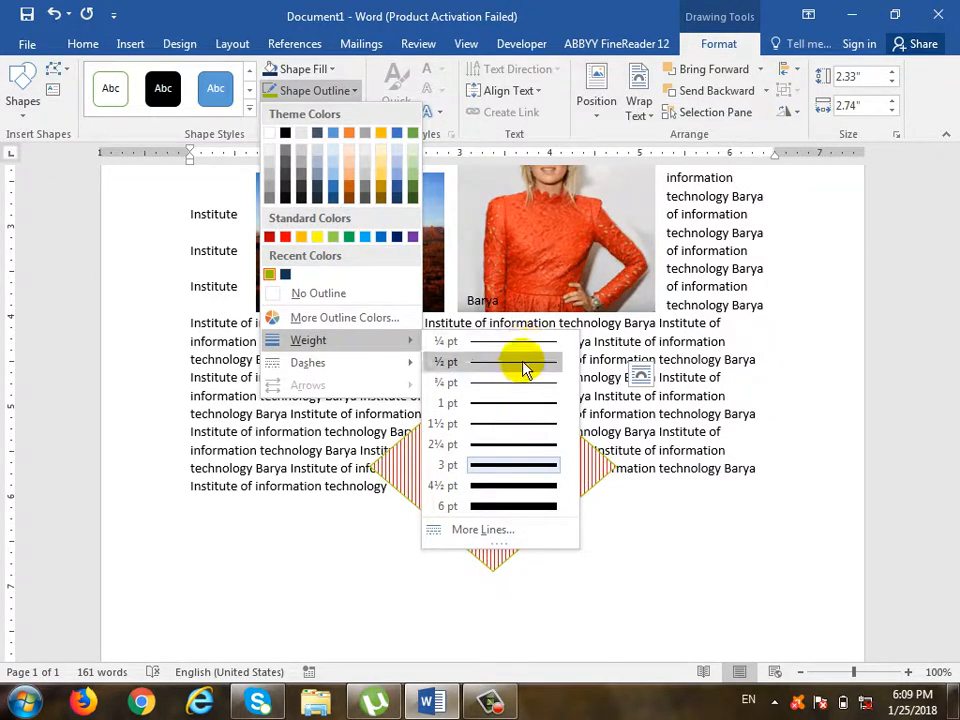
{"action": "left_click", "coordinate": [490, 529]}
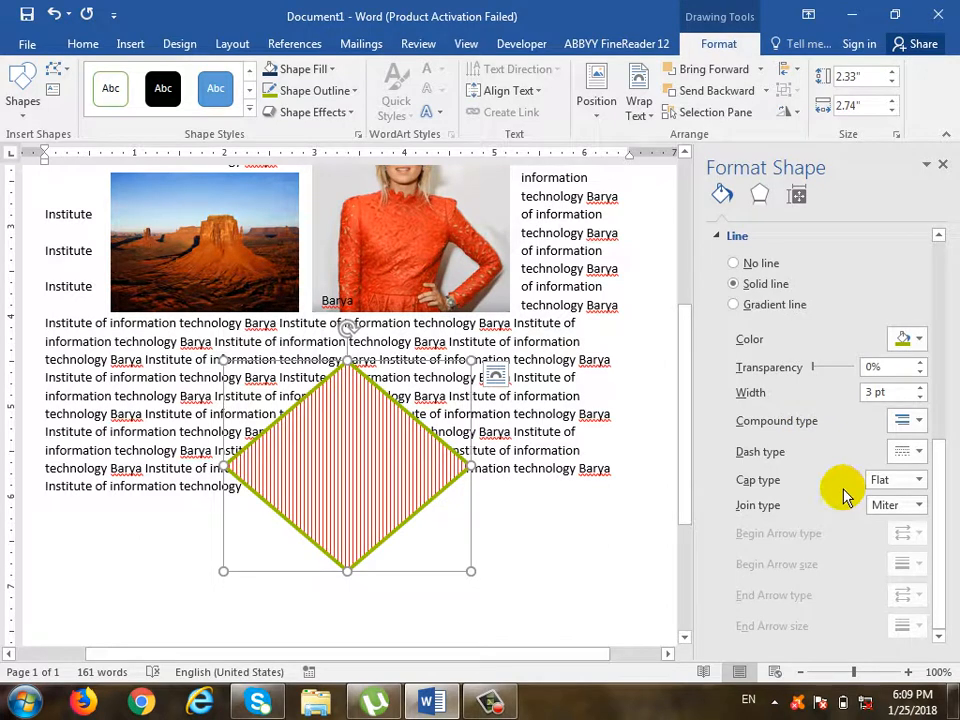
{"action": "left_click", "coordinate": [920, 388]}
{"action": "left_click", "coordinate": [920, 388]}
{"action": "left_click", "coordinate": [921, 389]}
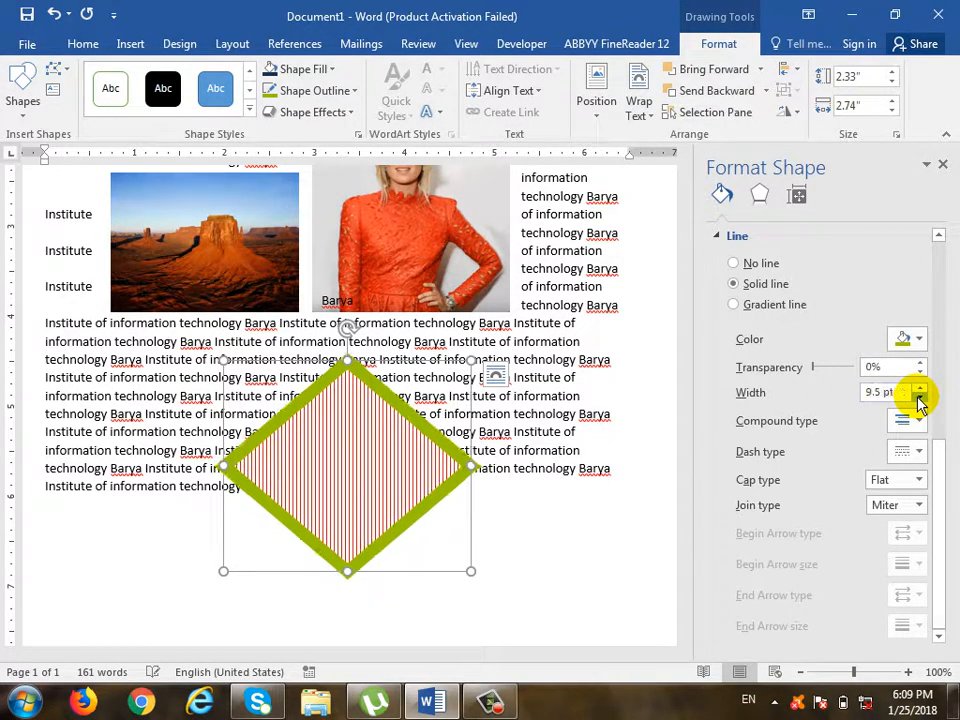
{"action": "left_click", "coordinate": [920, 400]}
{"action": "left_click", "coordinate": [920, 400]}
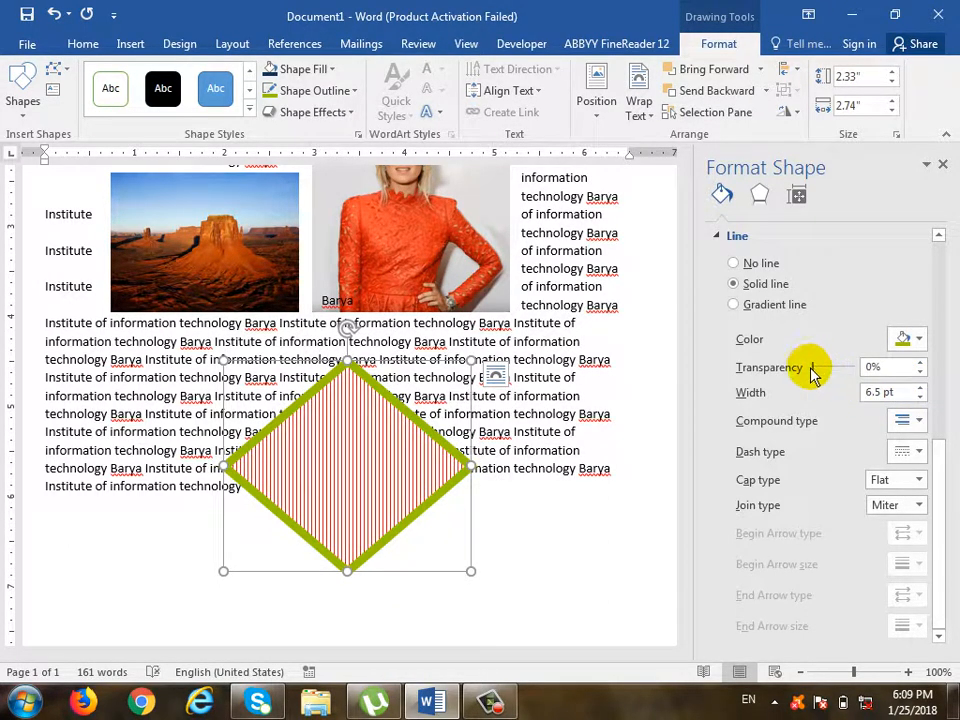
- Try 72% transparency on the diamond's outline, make it a double compound line at 0% transparency, and close the shape formatting settings
{"action": "left_click_drag", "start_coordinate": [812, 370], "coordinate": [841, 372]}
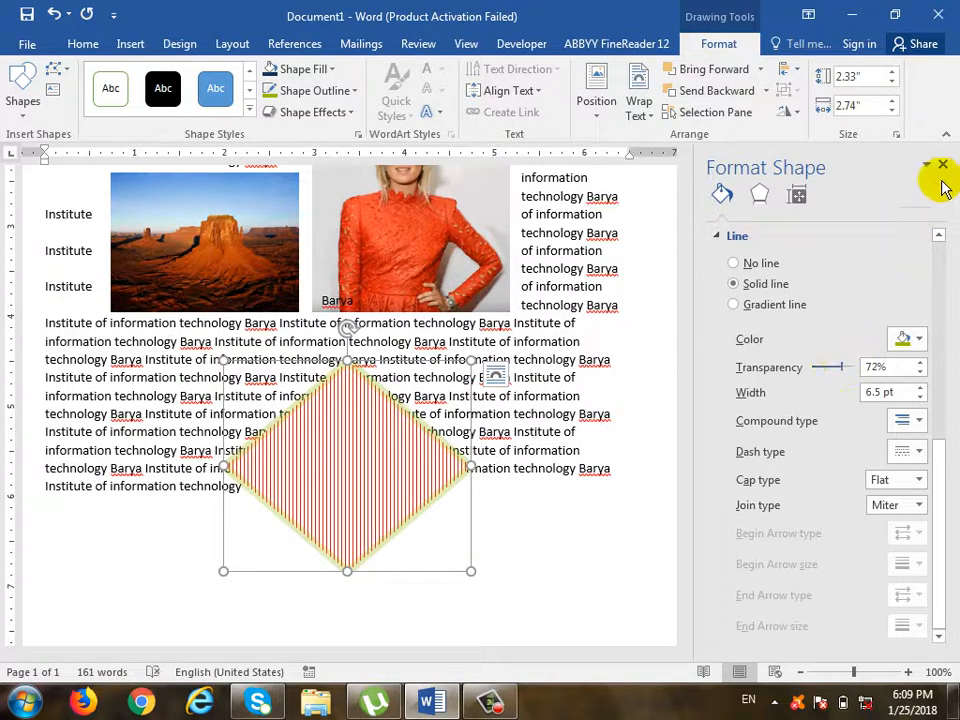
{"action": "left_click", "coordinate": [922, 456]}
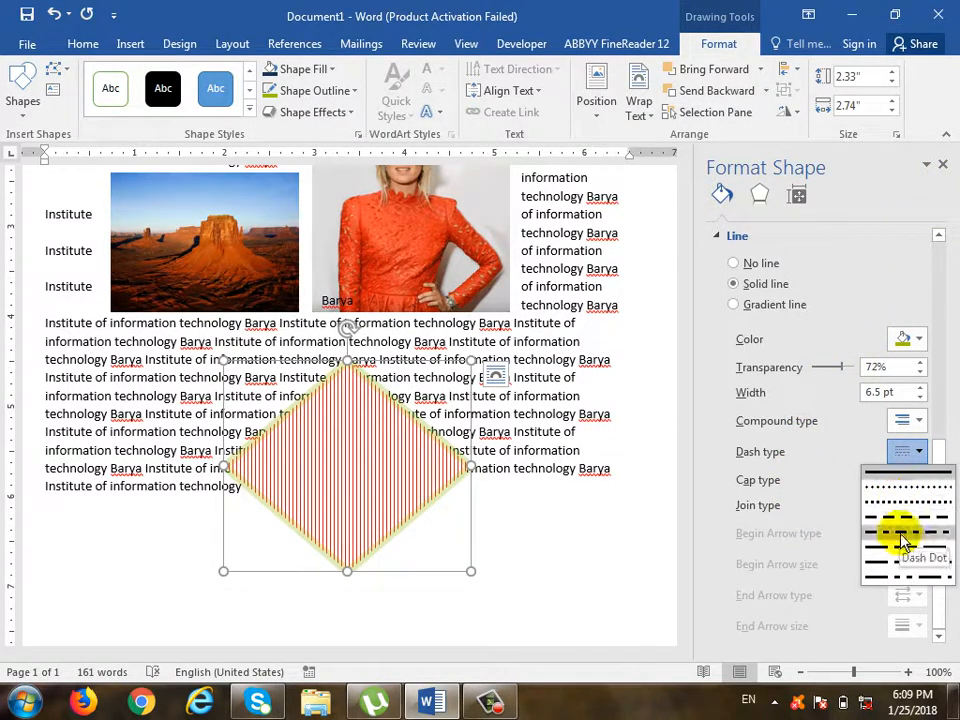
{"action": "left_click", "coordinate": [919, 420]}
{"action": "left_click", "coordinate": [921, 468]}
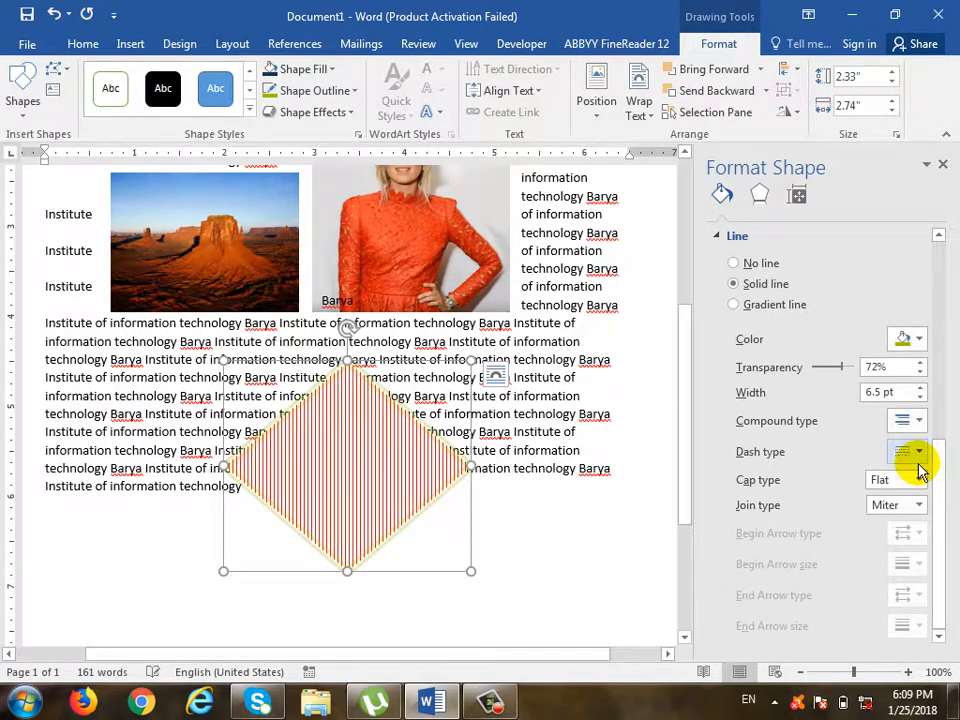
{"action": "left_click_drag", "start_coordinate": [840, 369], "coordinate": [767, 369]}
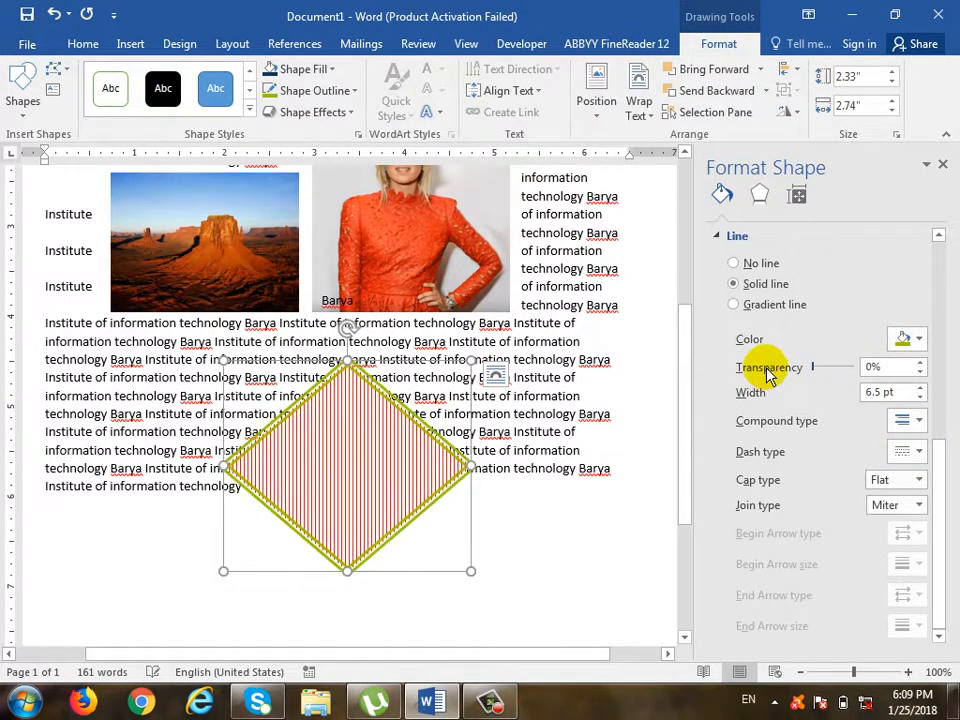
{"action": "left_click", "coordinate": [943, 165]}
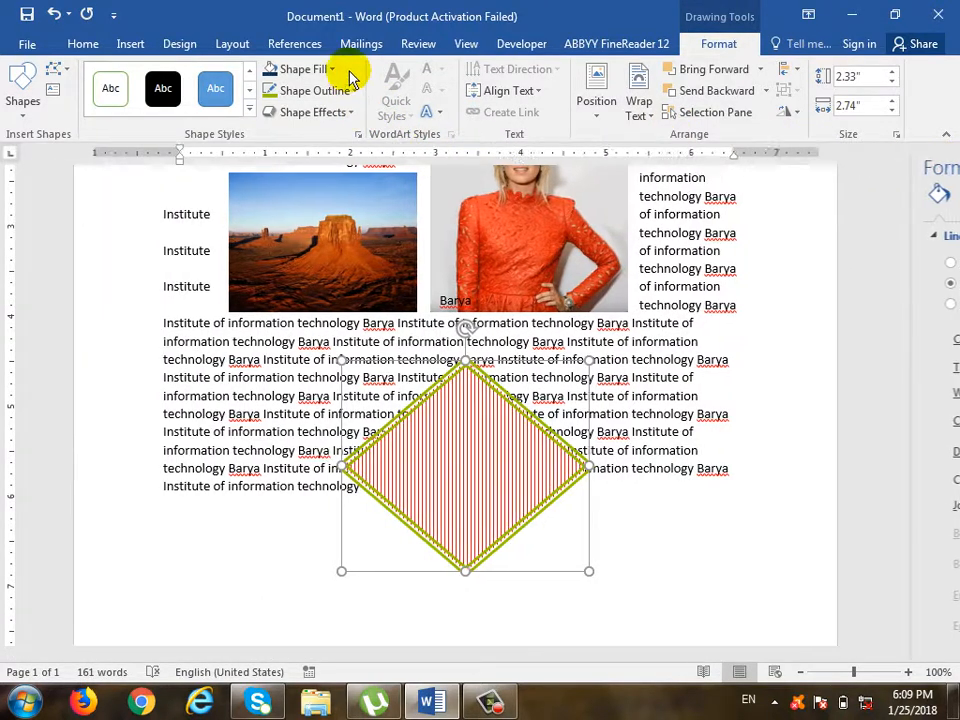
{"action": "left_click", "coordinate": [349, 90]}
{"action": "mouse_move", "coordinate": [380, 372]}
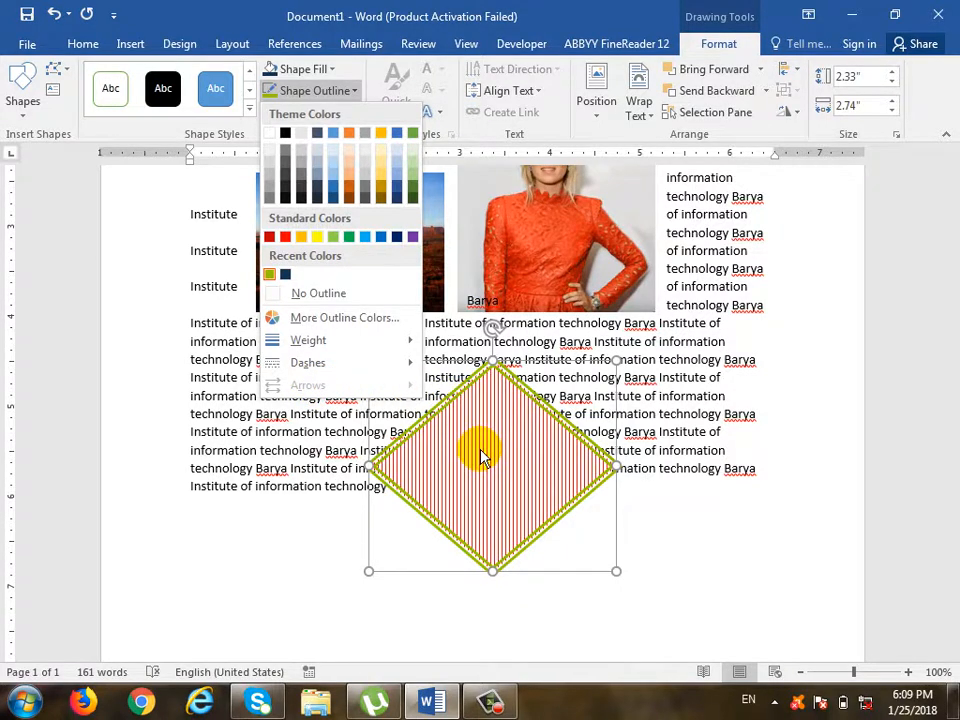
{"action": "left_click", "coordinate": [600, 385]}
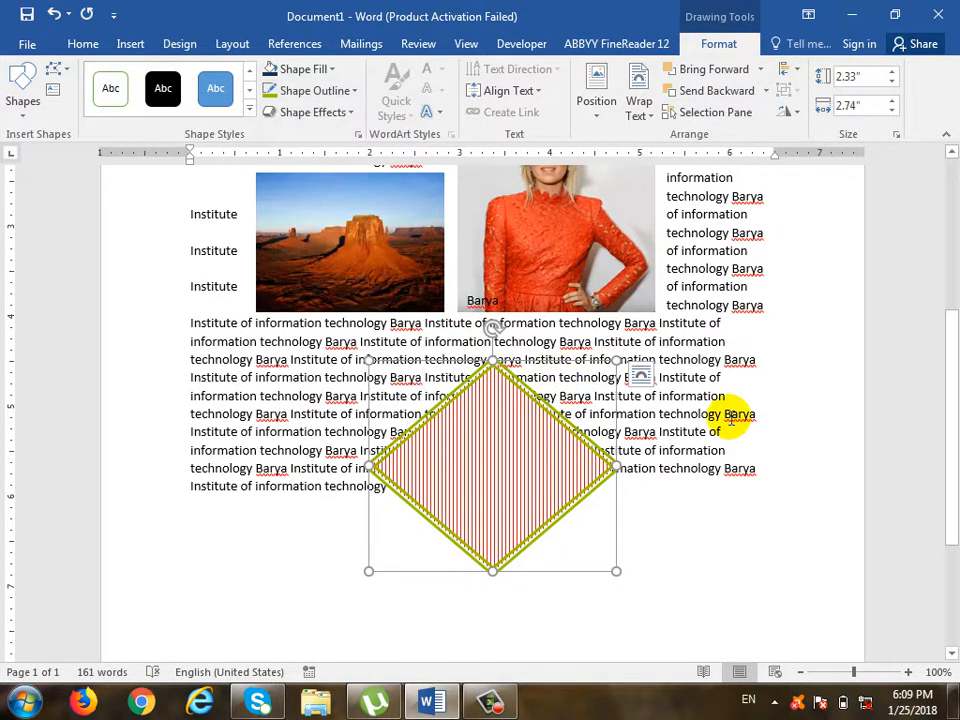
- Draw a slightly sloping straight line across the diamond, about 4.77" wide and 0.42" high, and set its weight to 6 pt
{"action": "left_click", "coordinate": [729, 414]}
{"action": "left_click", "coordinate": [150, 50]}
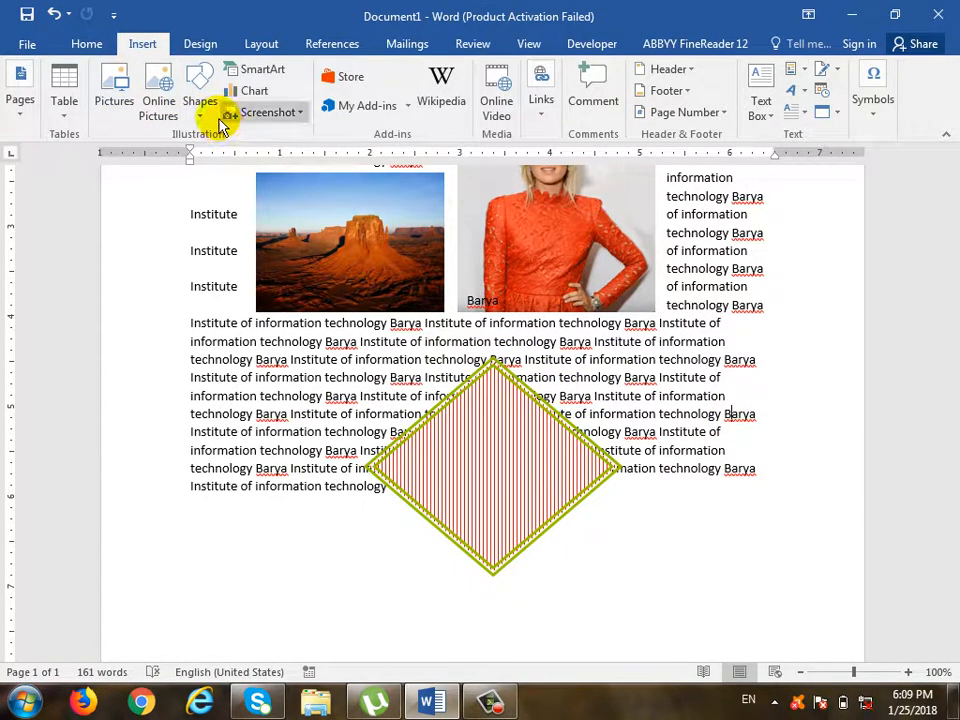
{"action": "left_click", "coordinate": [202, 110]}
{"action": "left_click", "coordinate": [237, 154]}
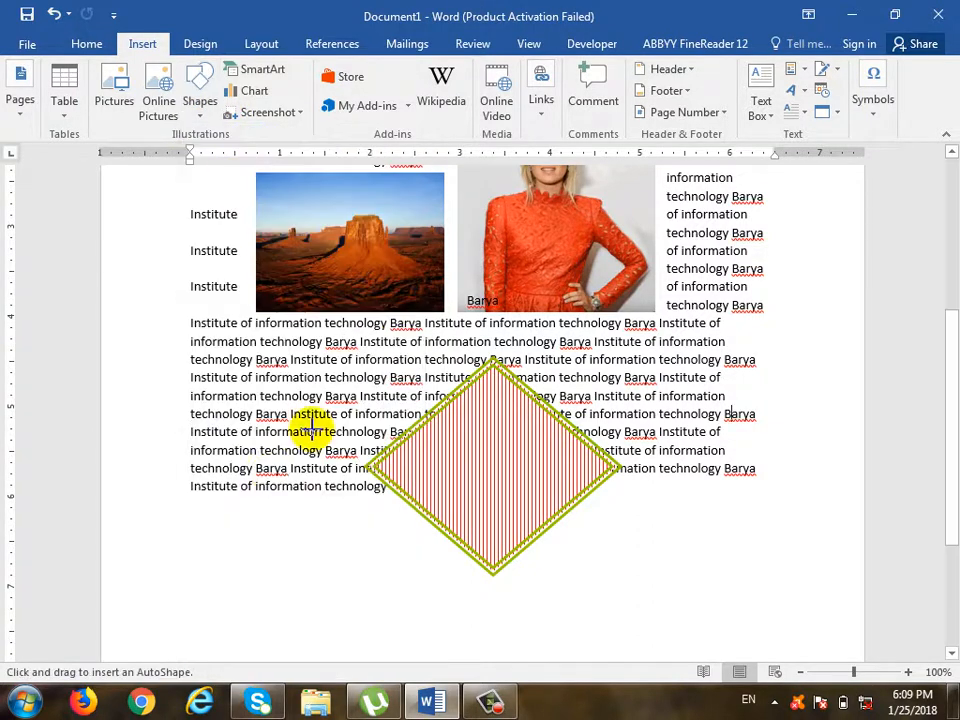
{"action": "mouse_move", "coordinate": [277, 414]}
{"action": "left_mouse_down"}
{"action": "mouse_move", "coordinate": [383, 403]}
{"action": "mouse_move", "coordinate": [706, 453]}
{"action": "left_mouse_up"}
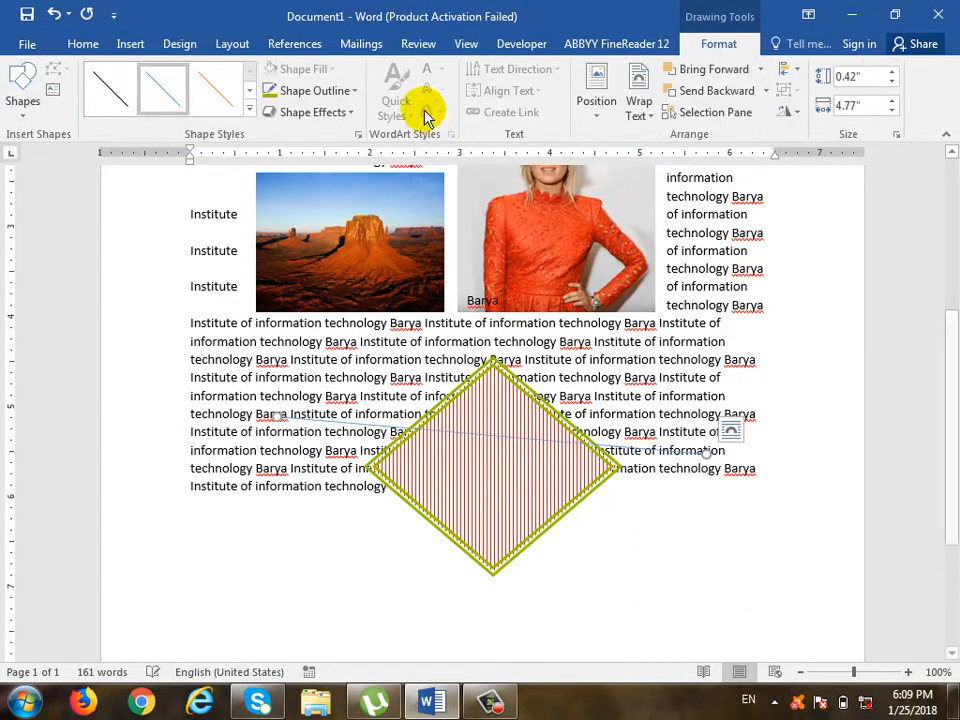
{"action": "left_click", "coordinate": [355, 93]}
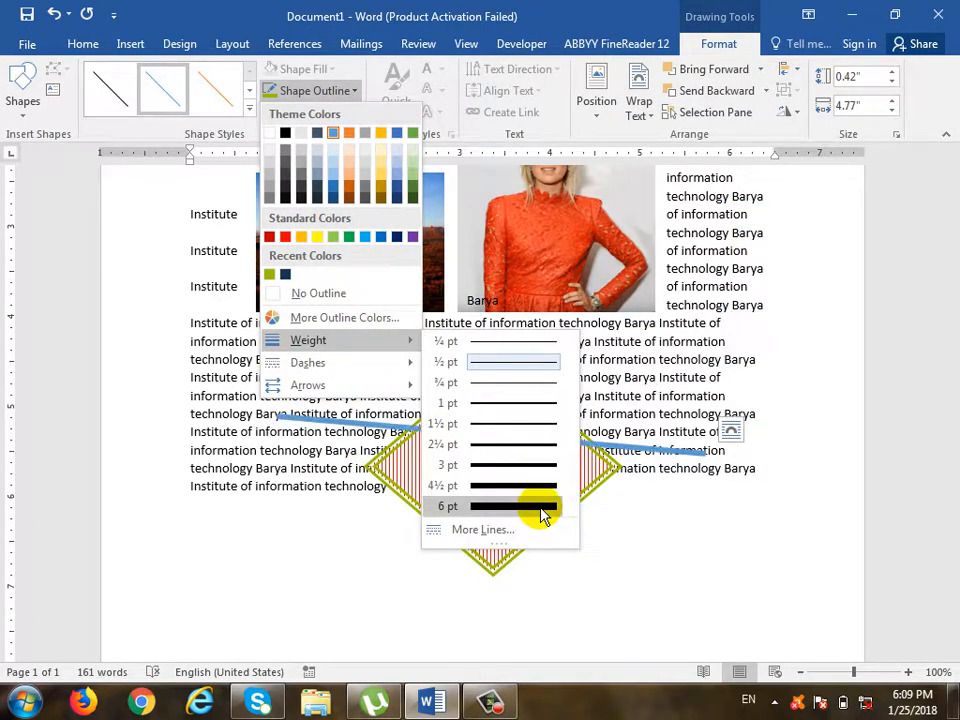
{"action": "left_click", "coordinate": [544, 508]}
- Move the blue line below the diamond and give it an open arrowhead at its right end
{"action": "left_click_drag", "start_coordinate": [655, 452], "coordinate": [643, 605]}
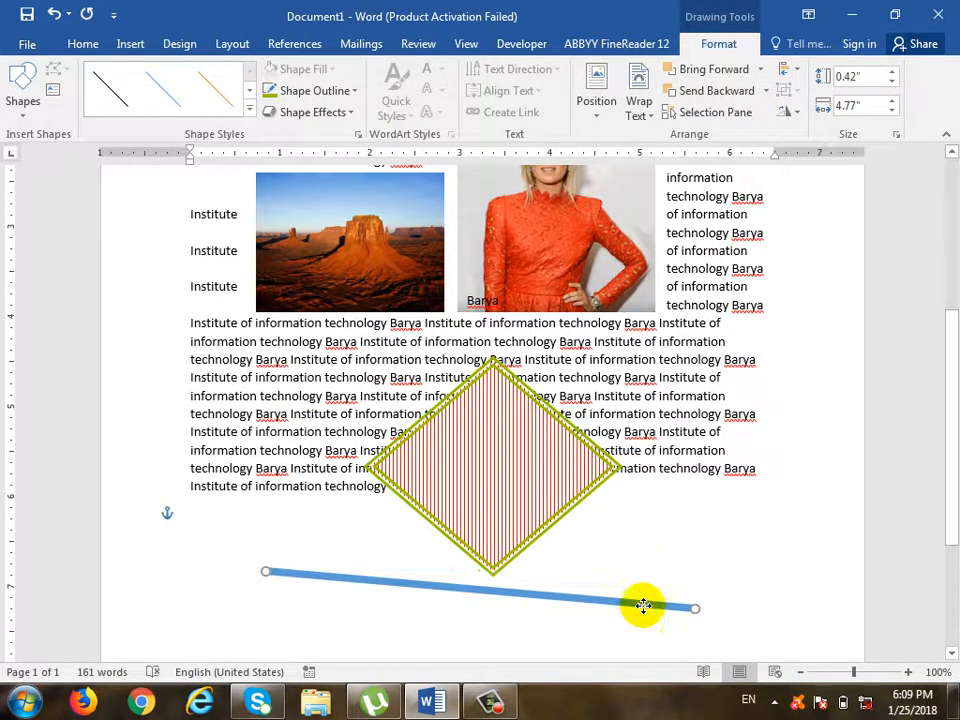
{"action": "left_click", "coordinate": [350, 91]}
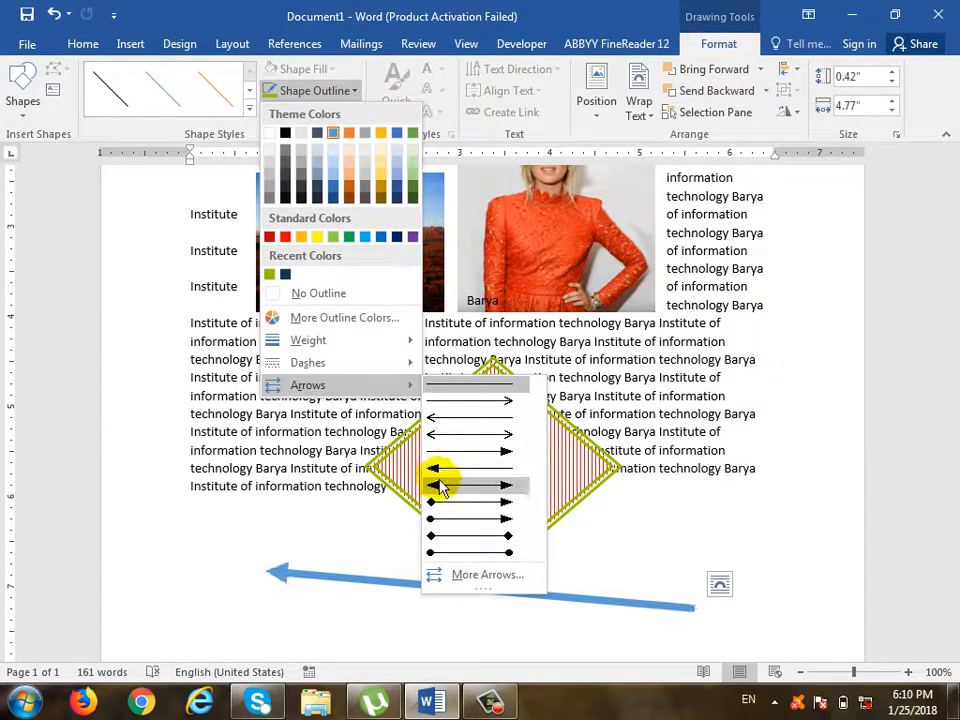
{"action": "left_click", "coordinate": [473, 404]}
- Select the diamond and apply an outer shadow offset diagonally to the bottom right
{"action": "left_click", "coordinate": [481, 446]}
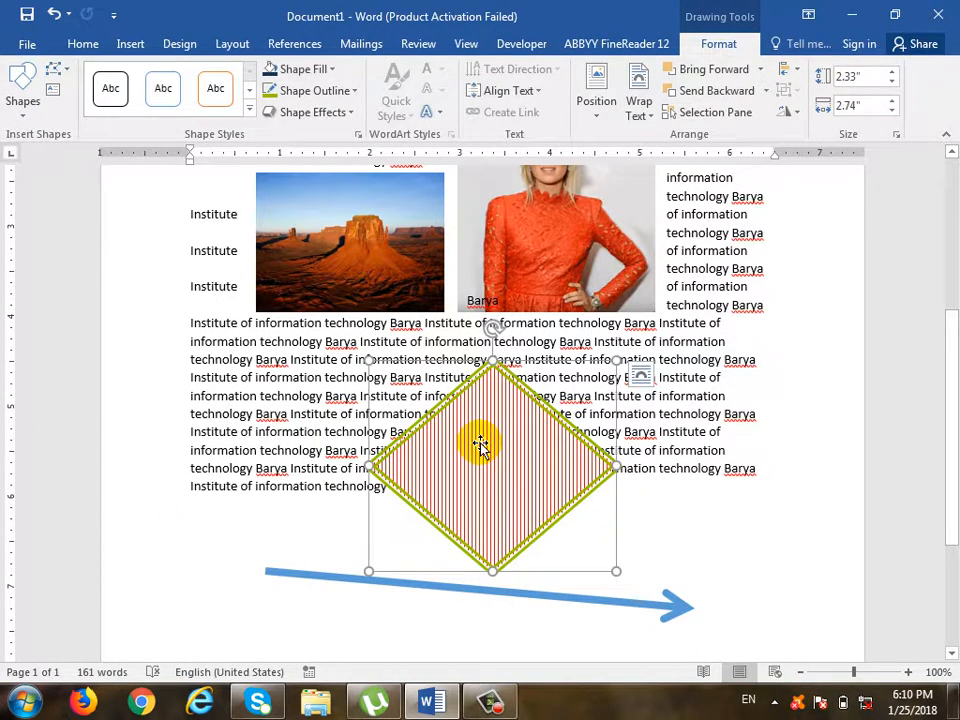
{"action": "left_click", "coordinate": [350, 92]}
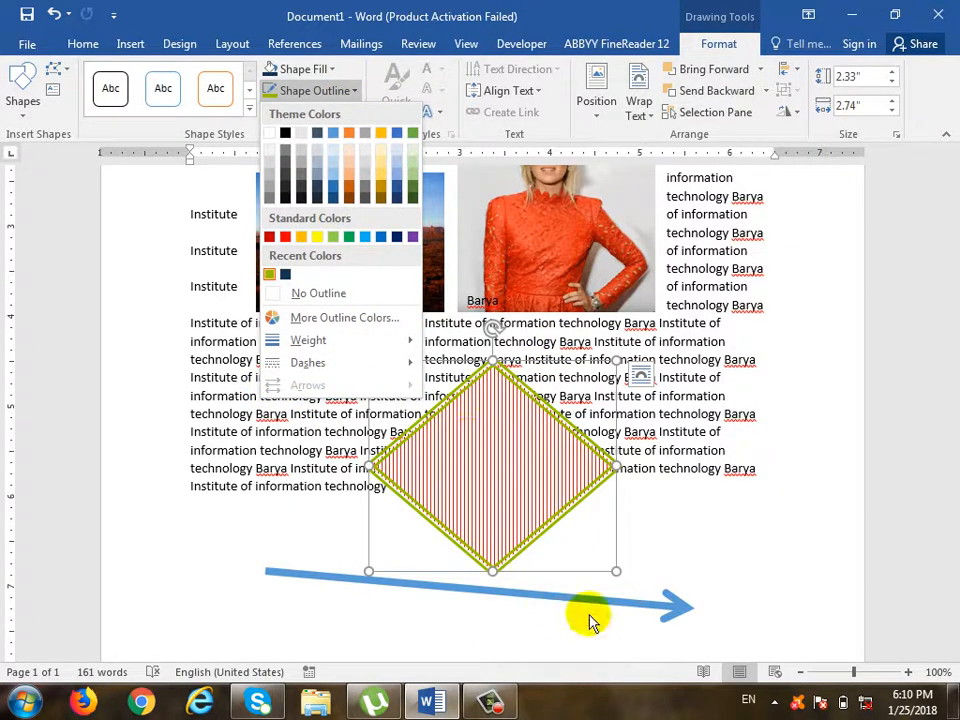
{"action": "left_click", "coordinate": [355, 92]}
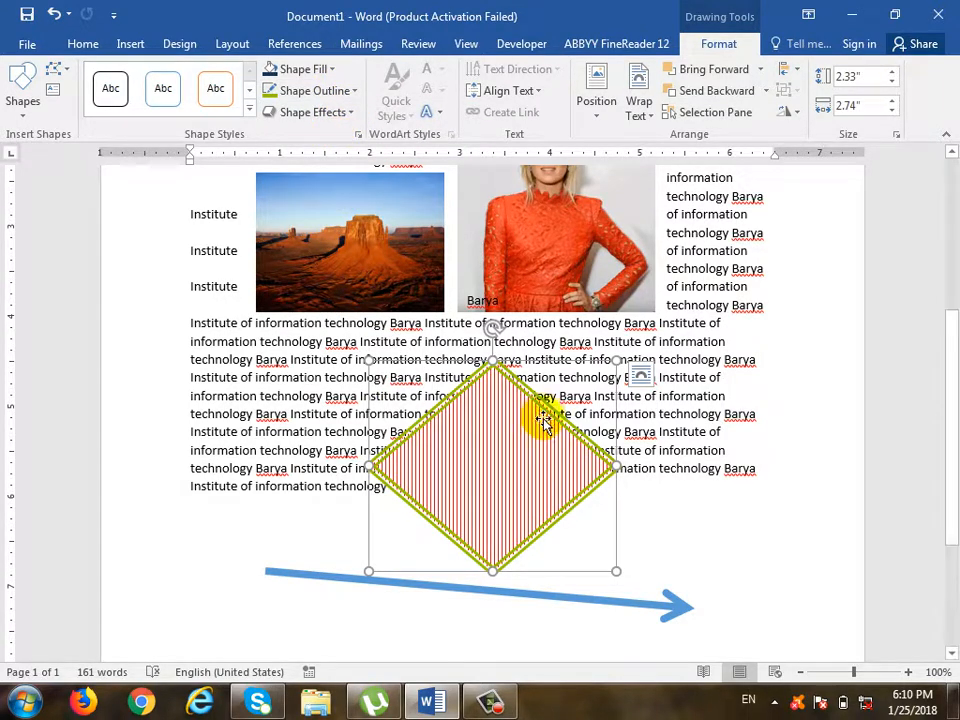
{"action": "left_click", "coordinate": [352, 114]}
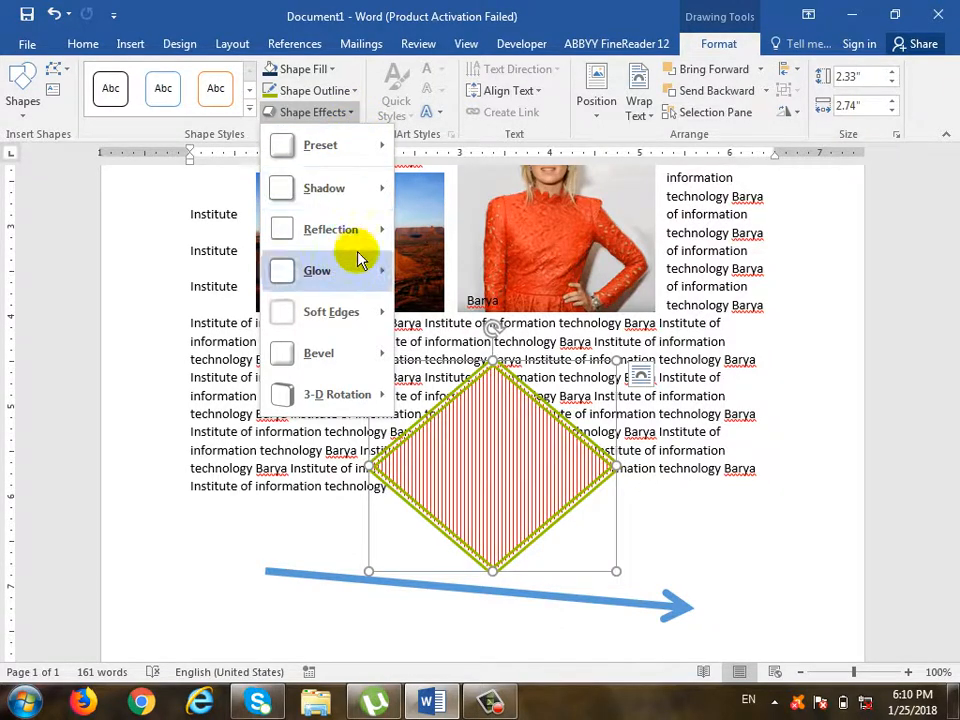
{"action": "mouse_move", "coordinate": [363, 188]}
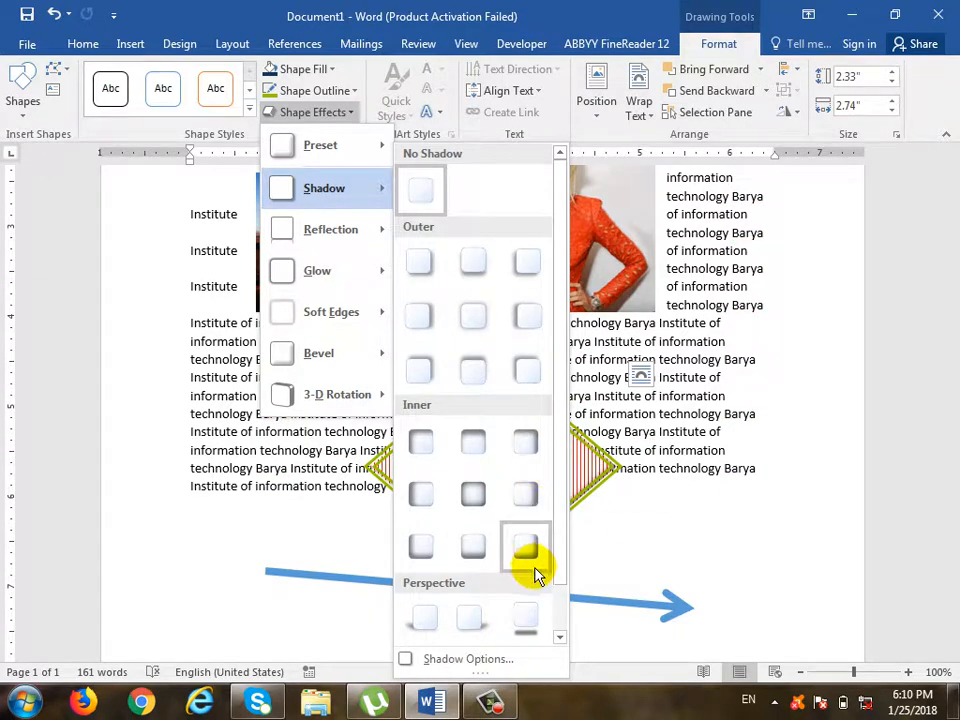
{"action": "left_click", "coordinate": [418, 262]}
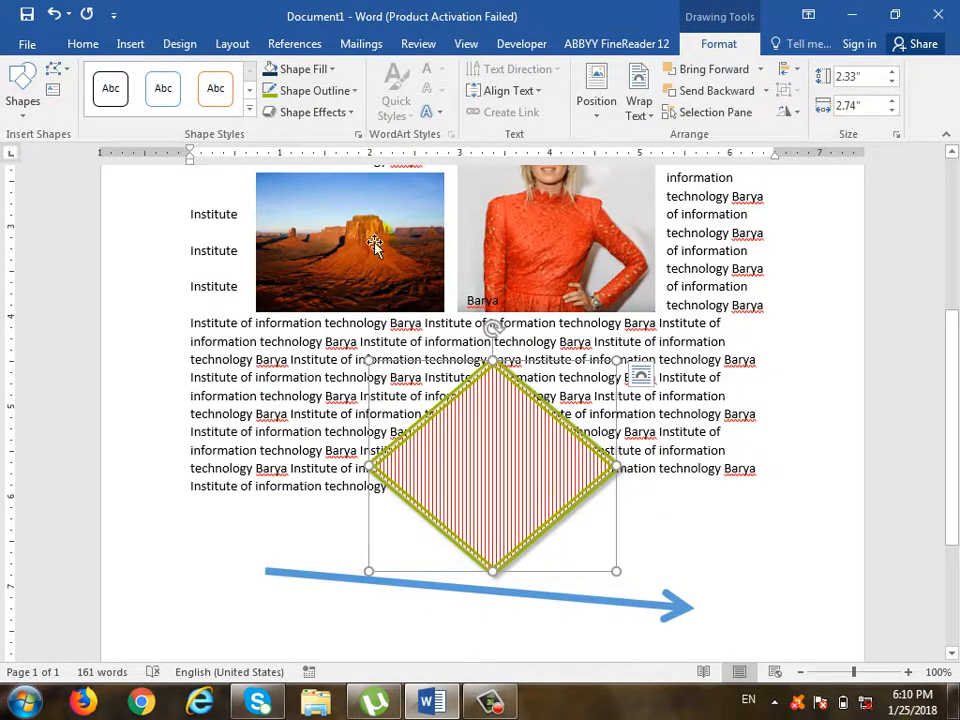
- Try the middle reflection variation on the diamond and undo it
{"action": "left_click", "coordinate": [343, 112]}
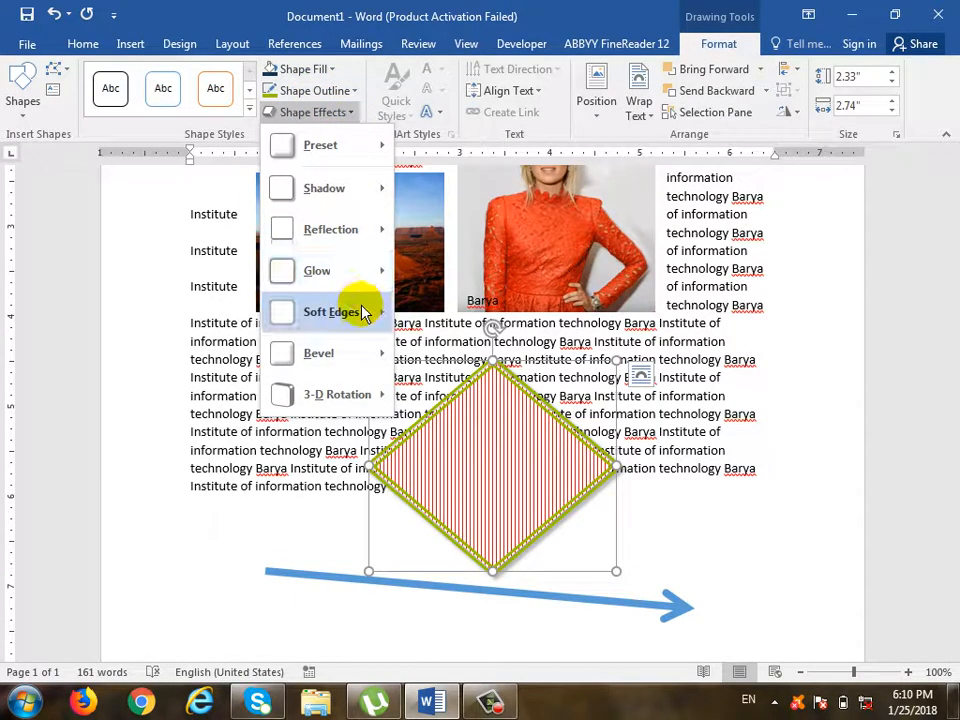
{"action": "mouse_move", "coordinate": [369, 236]}
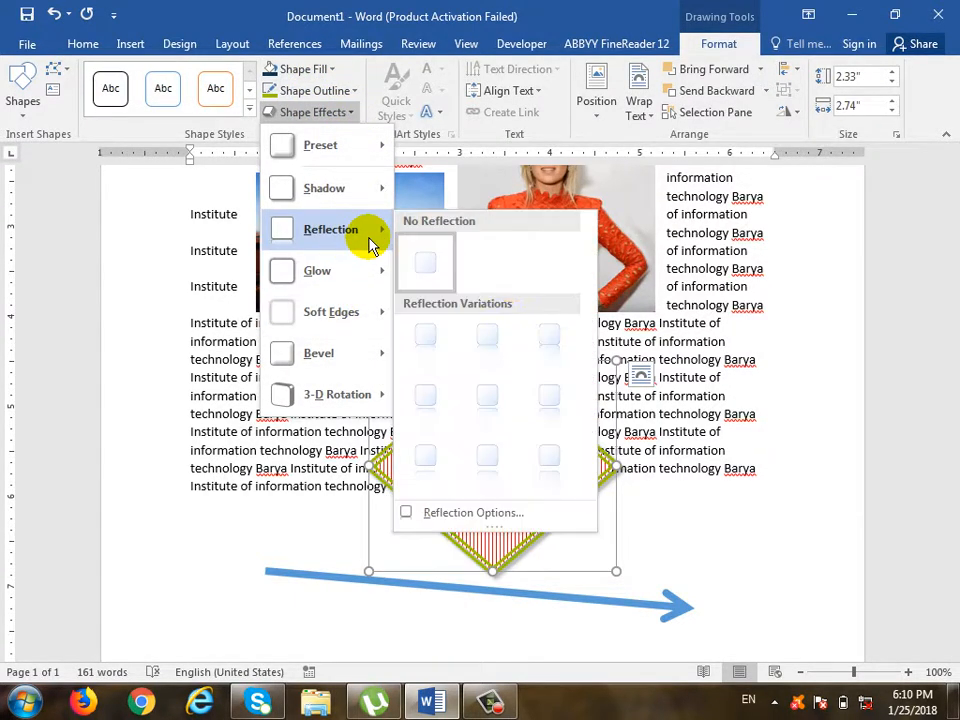
{"action": "left_click", "coordinate": [500, 410]}
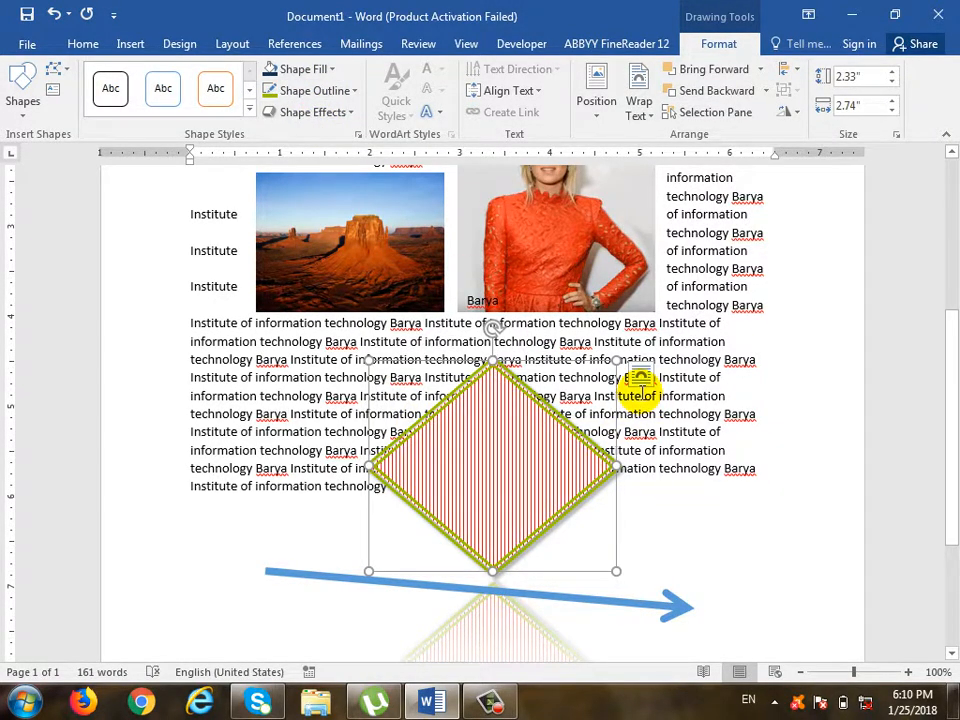
{"action": "key", "text": "ctrl+z"}
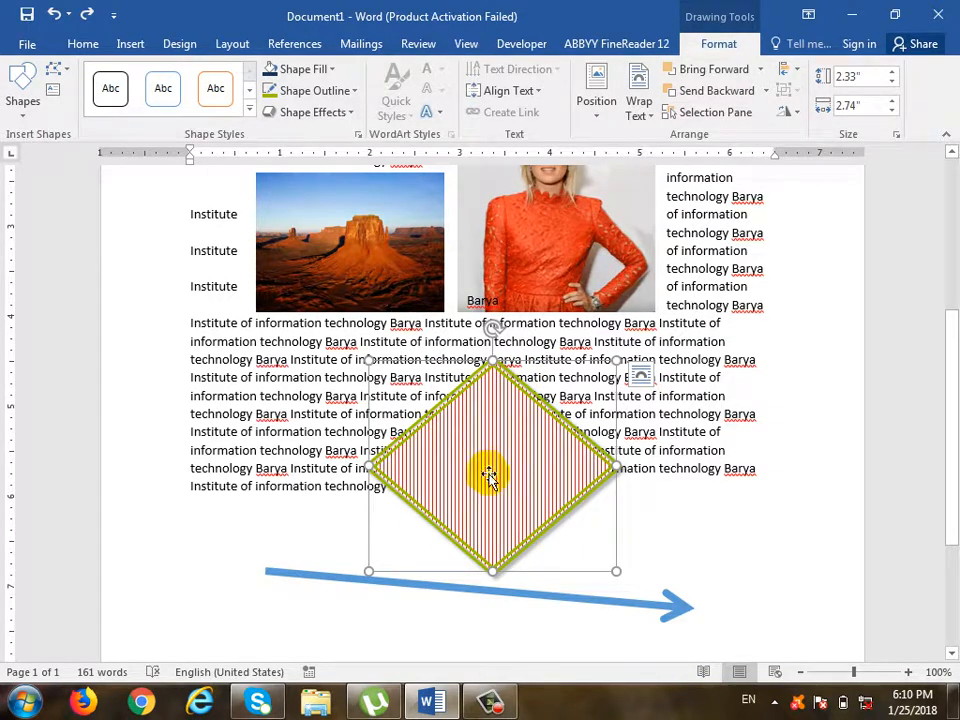
- Replace the diamond's striped pattern fill with a solid light blue theme colour
{"action": "left_click", "coordinate": [331, 69]}
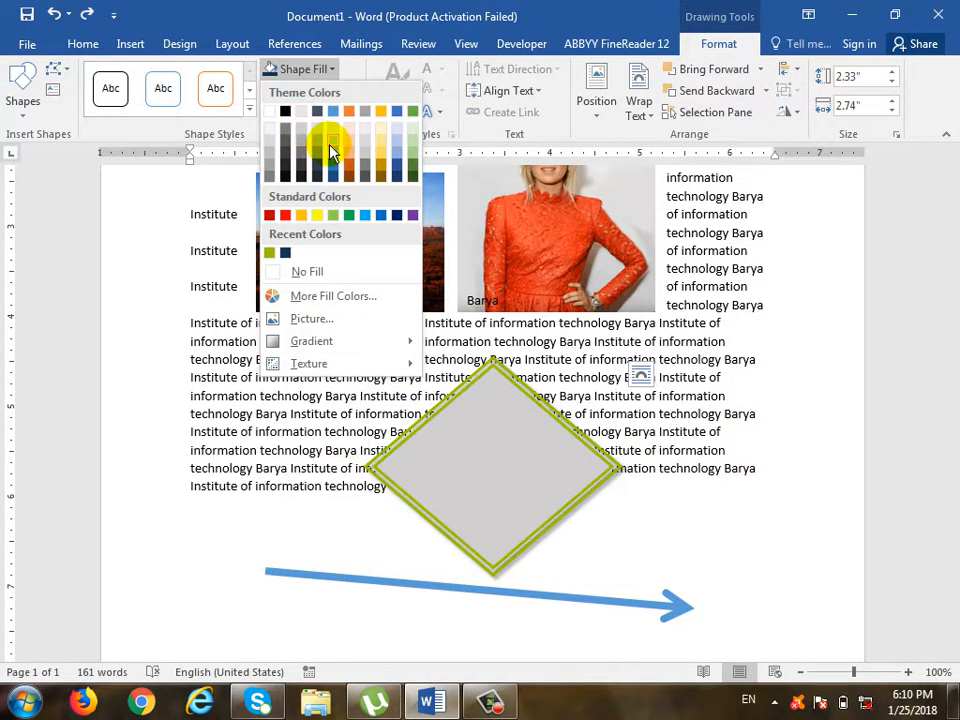
{"action": "left_click", "coordinate": [482, 432]}
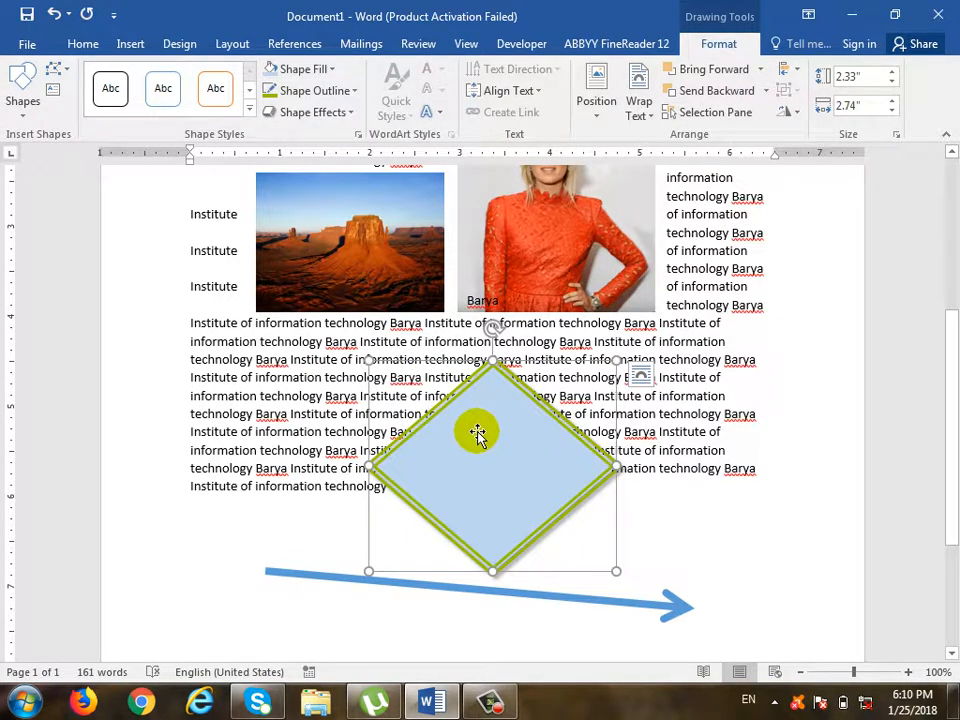
- Draw a text box about 0.93" wide and 0.54" high inside the diamond and delete it
{"action": "left_click", "coordinate": [57, 93]}
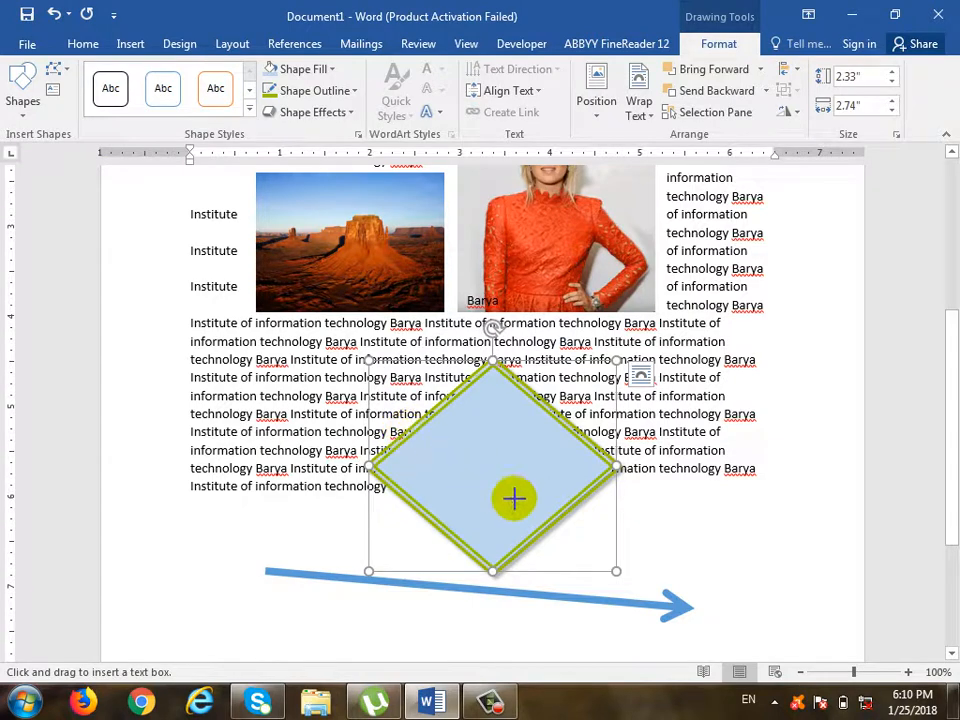
{"action": "left_click_drag", "start_coordinate": [458, 447], "coordinate": [541, 495]}
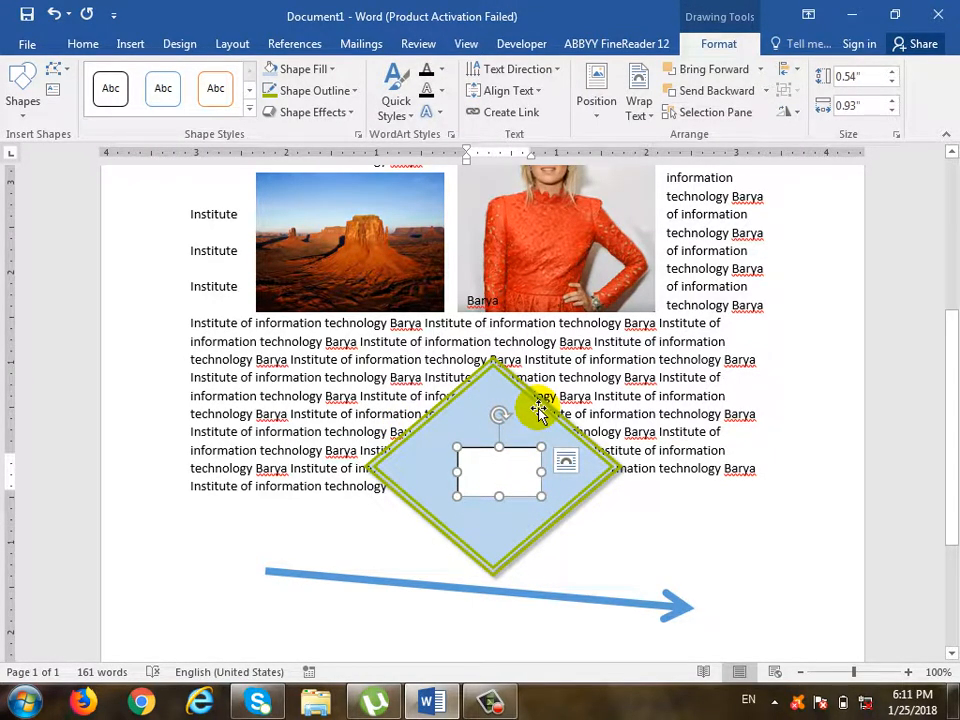
{"action": "key", "text": "Delete"}
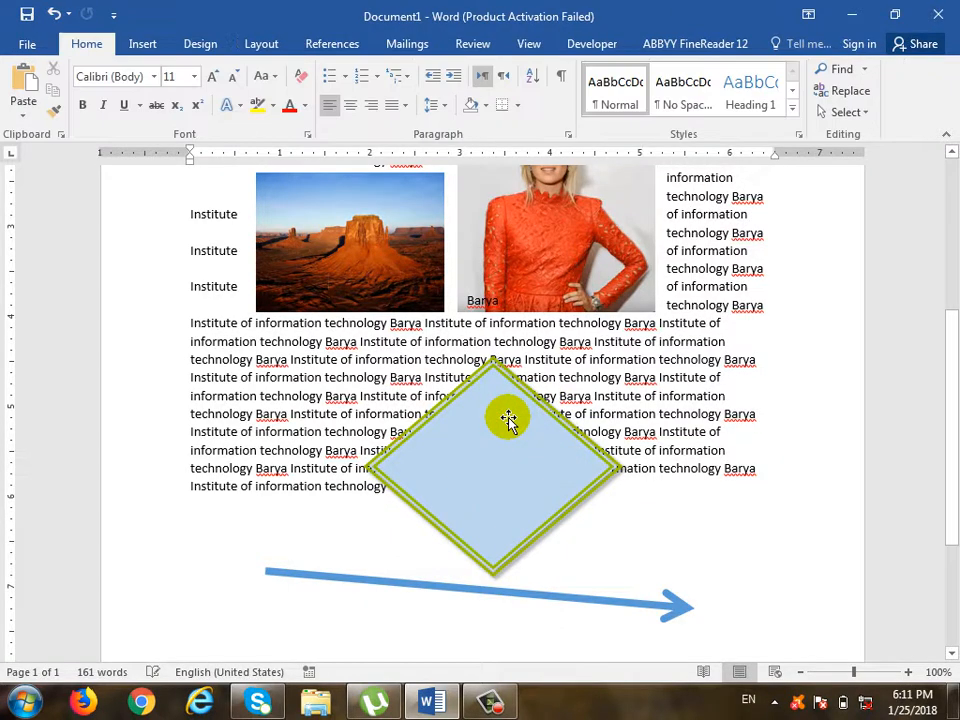
- Add the text "Barya" directly inside the diamond shape
{"action": "left_click", "coordinate": [508, 420]}
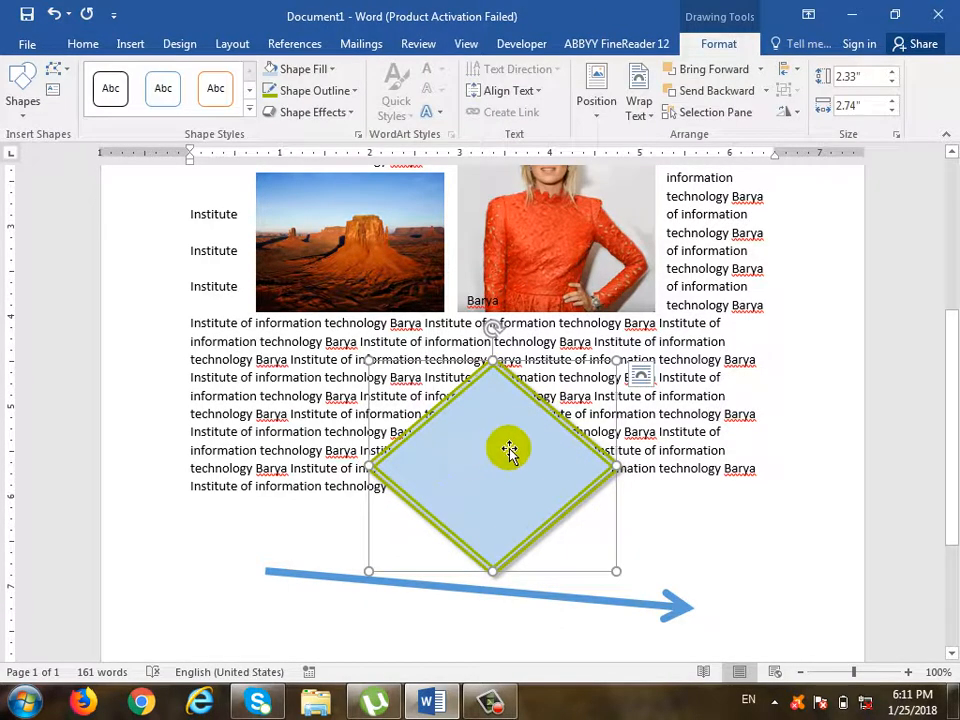
{"action": "right_click", "coordinate": [511, 456]}
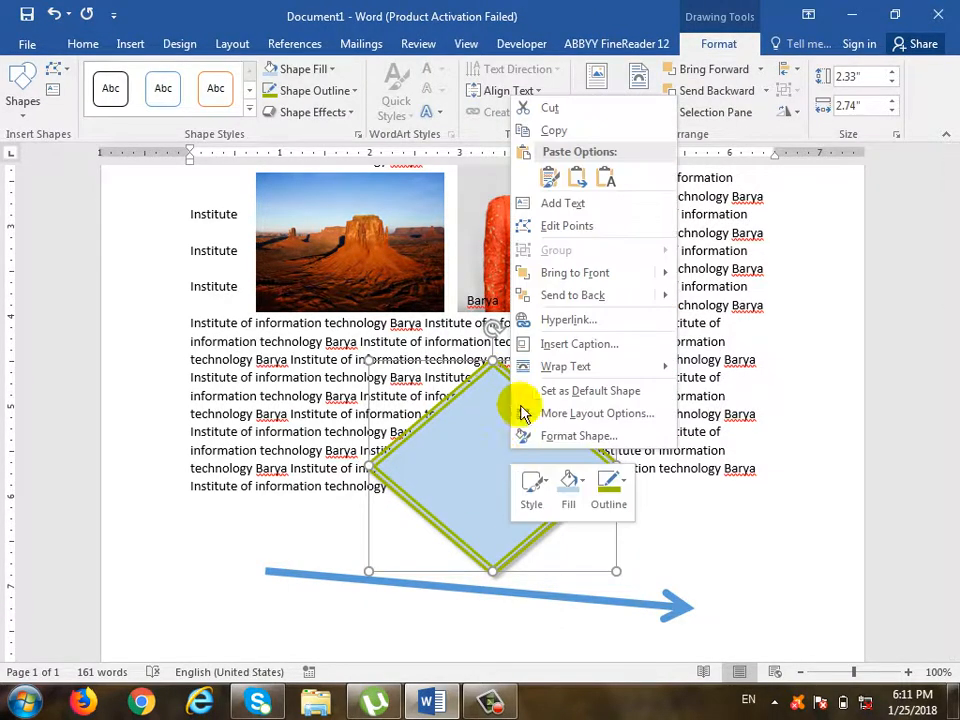
{"action": "left_click", "coordinate": [603, 213]}
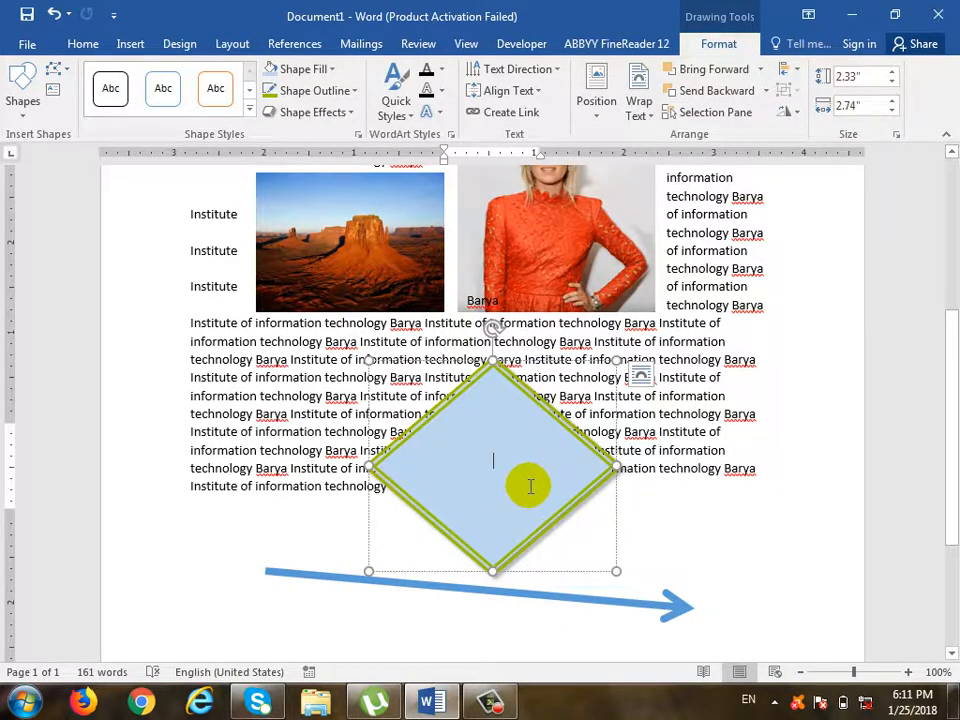
{"action": "type", "text": "B"}
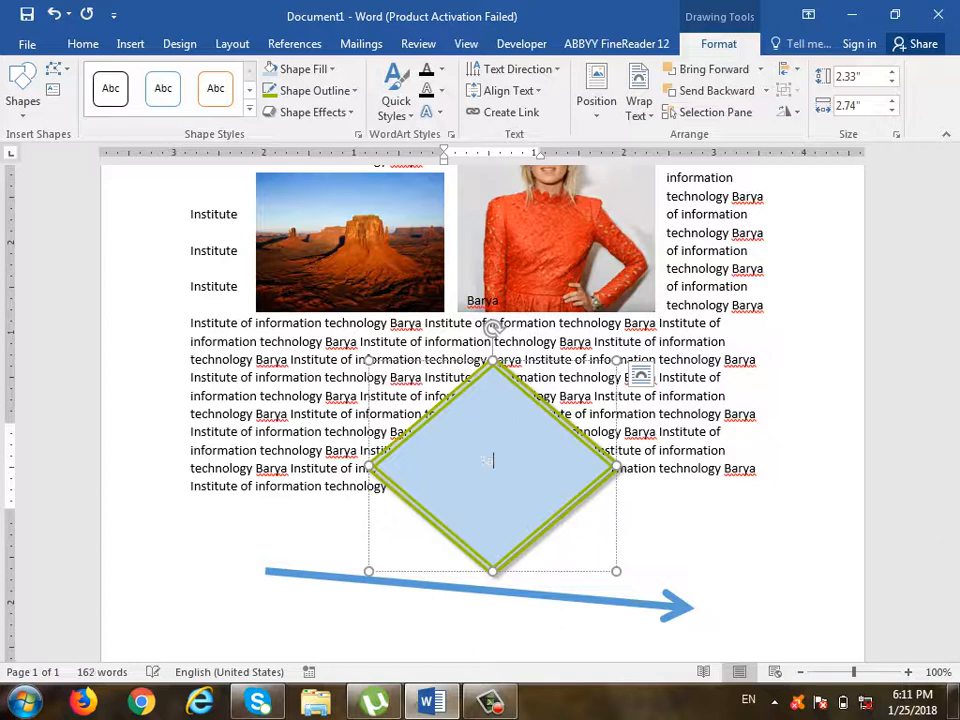
{"action": "type", "text": "arya"}
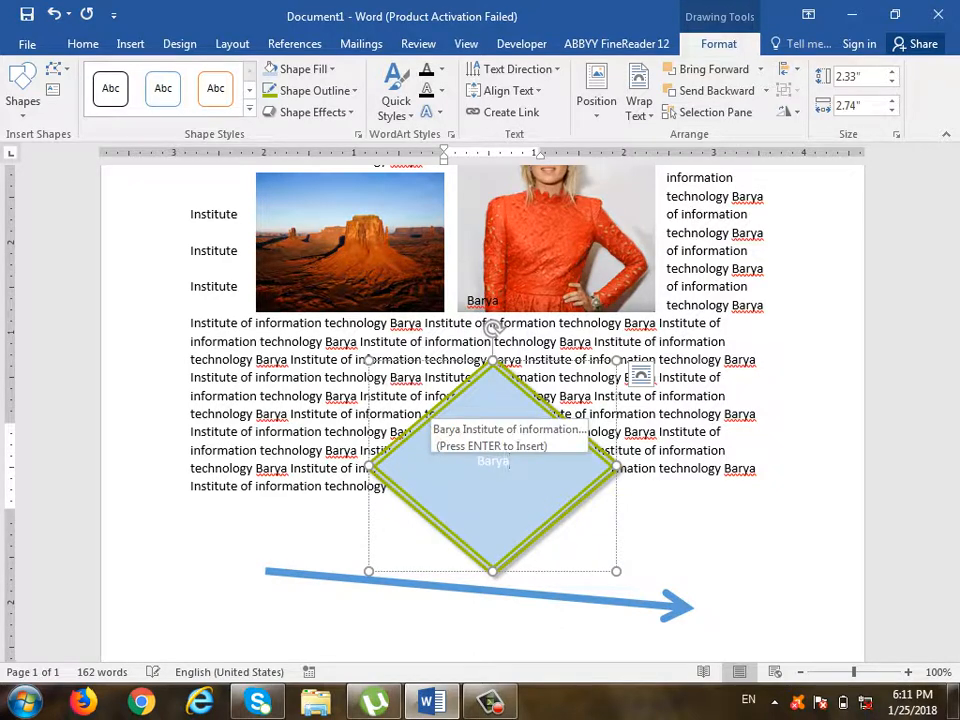
- Select all the text in the diamond and give it a dark green theme colour fill
{"action": "key", "text": "ctrl+a"}
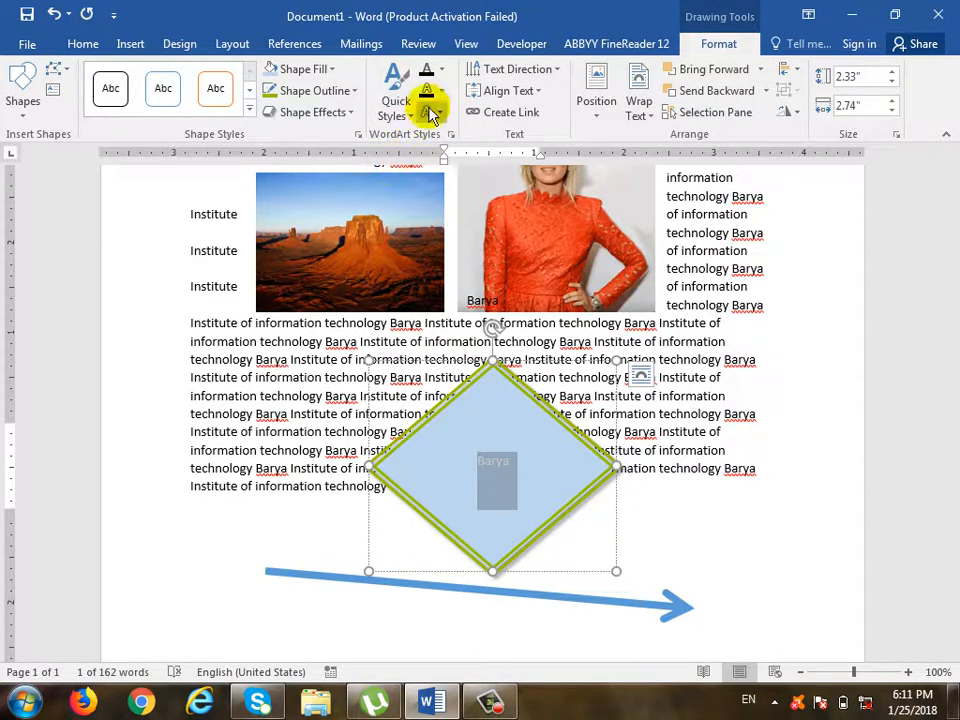
{"action": "left_click", "coordinate": [442, 72]}
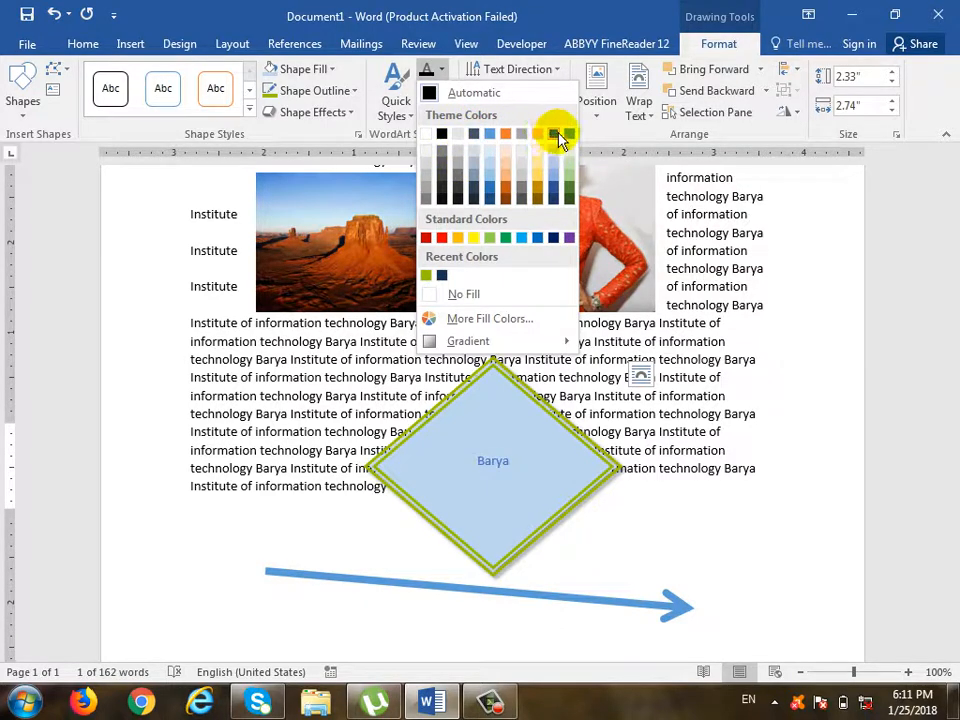
{"action": "left_click", "coordinate": [572, 197]}
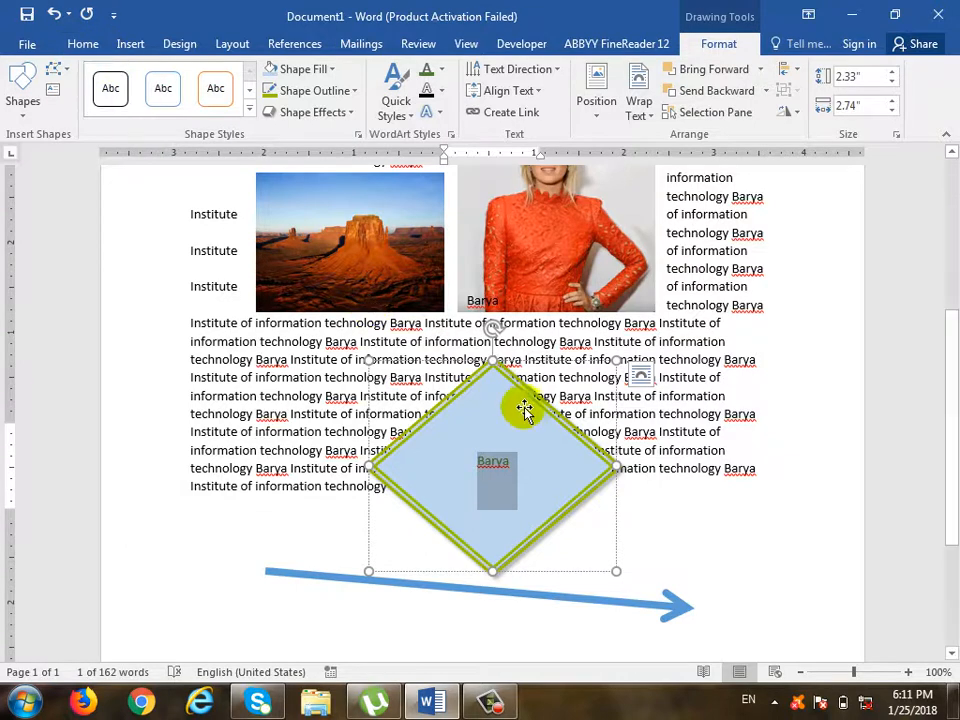
- Make the selected word in the diamond bold and set its font size to 26
{"action": "left_click", "coordinate": [83, 44]}
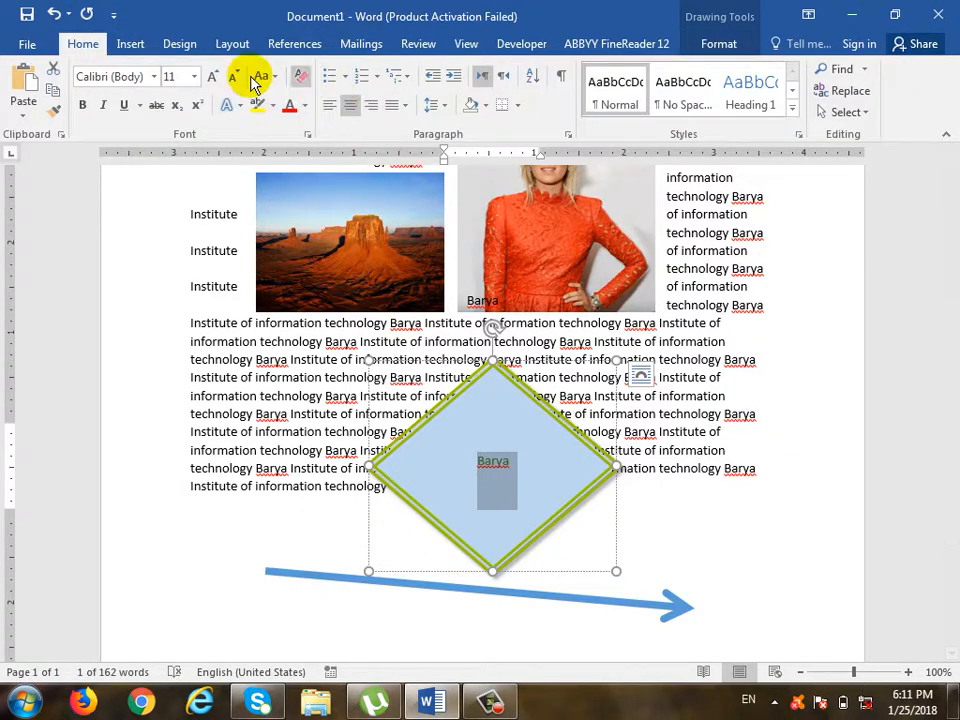
{"action": "left_click", "coordinate": [195, 80]}
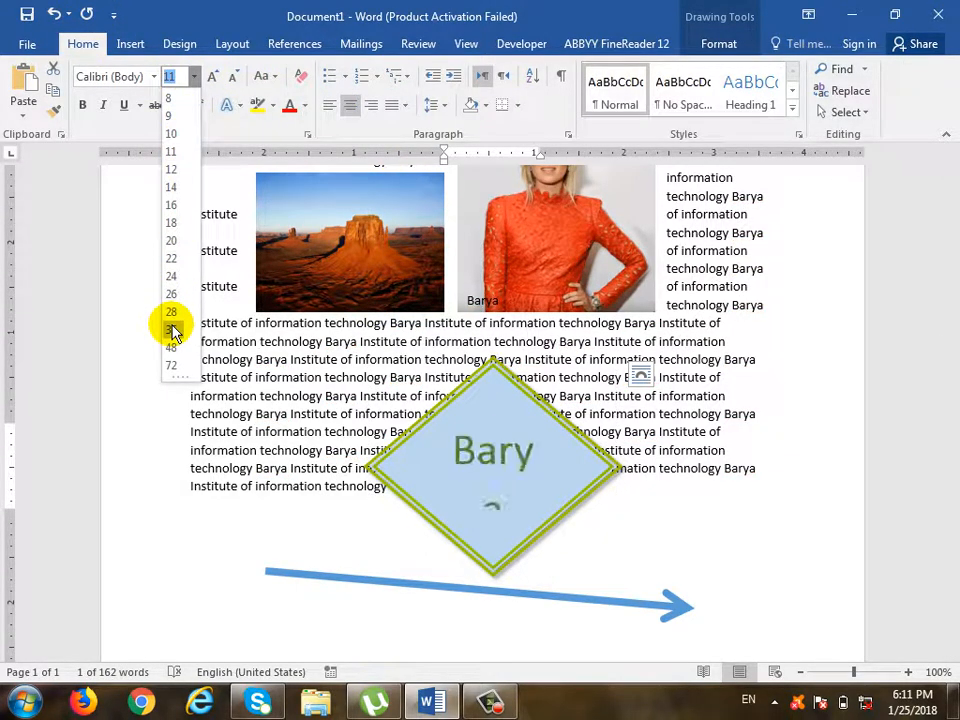
{"action": "left_click", "coordinate": [83, 115]}
{"action": "left_click", "coordinate": [195, 76]}
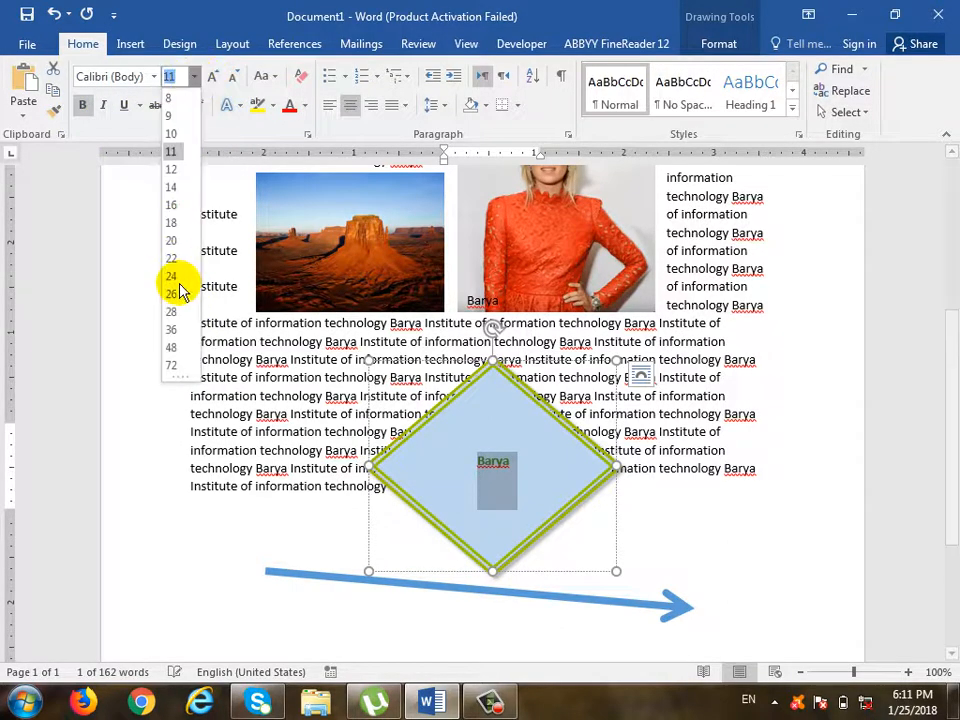
{"action": "left_click", "coordinate": [176, 293]}
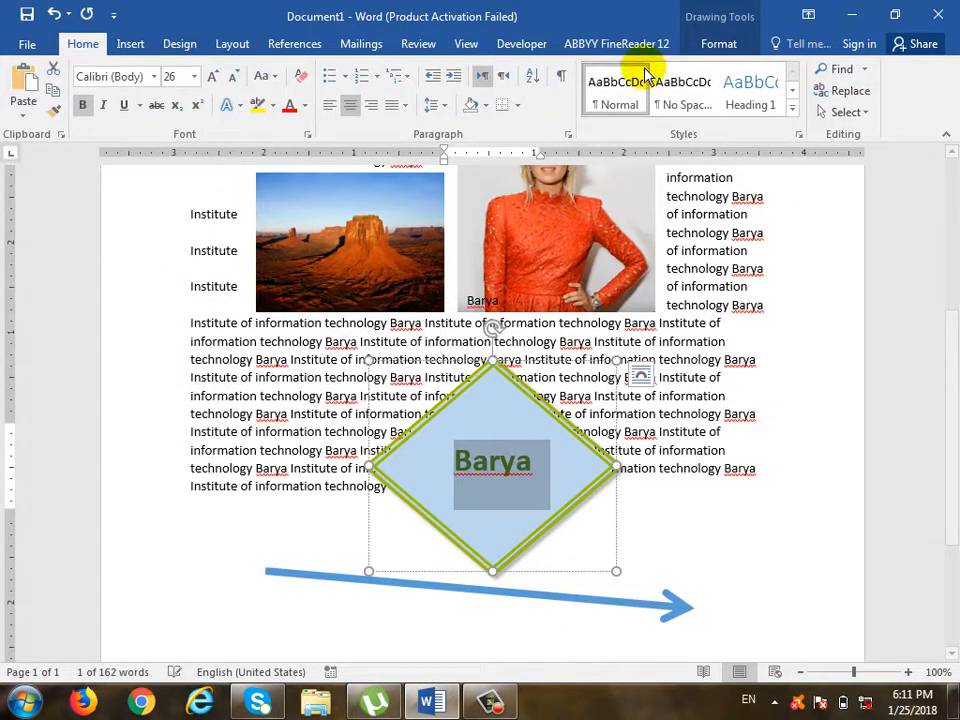
- Give the word "Barya" a 1 pt text outline and recolour that outline with a theme colour
{"action": "left_click", "coordinate": [738, 47]}
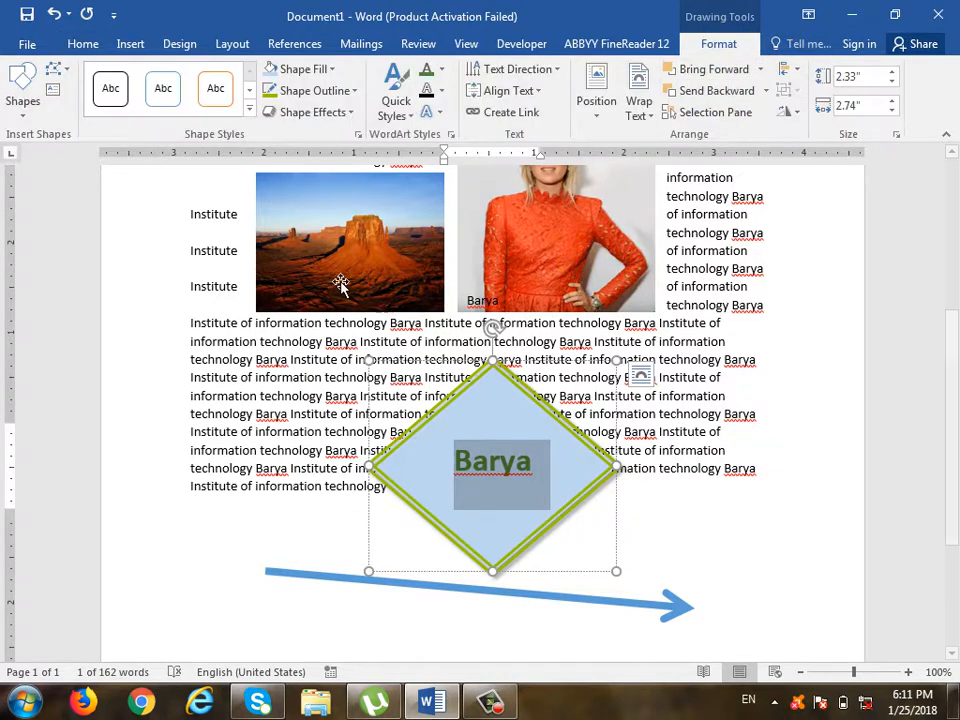
{"action": "left_click", "coordinate": [442, 70]}
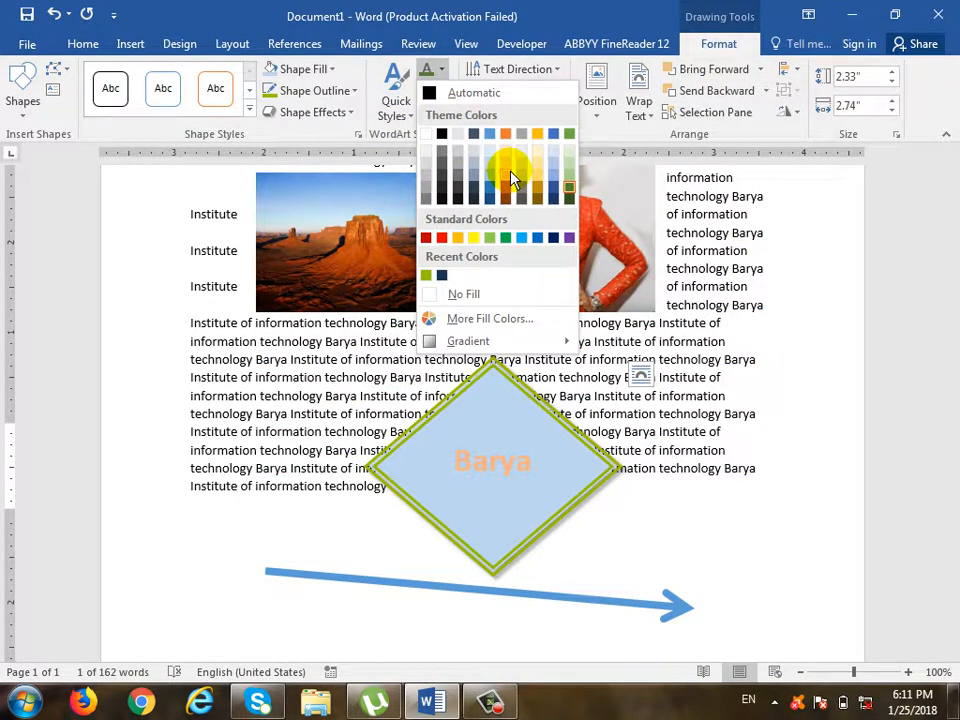
{"action": "mouse_move", "coordinate": [563, 344]}
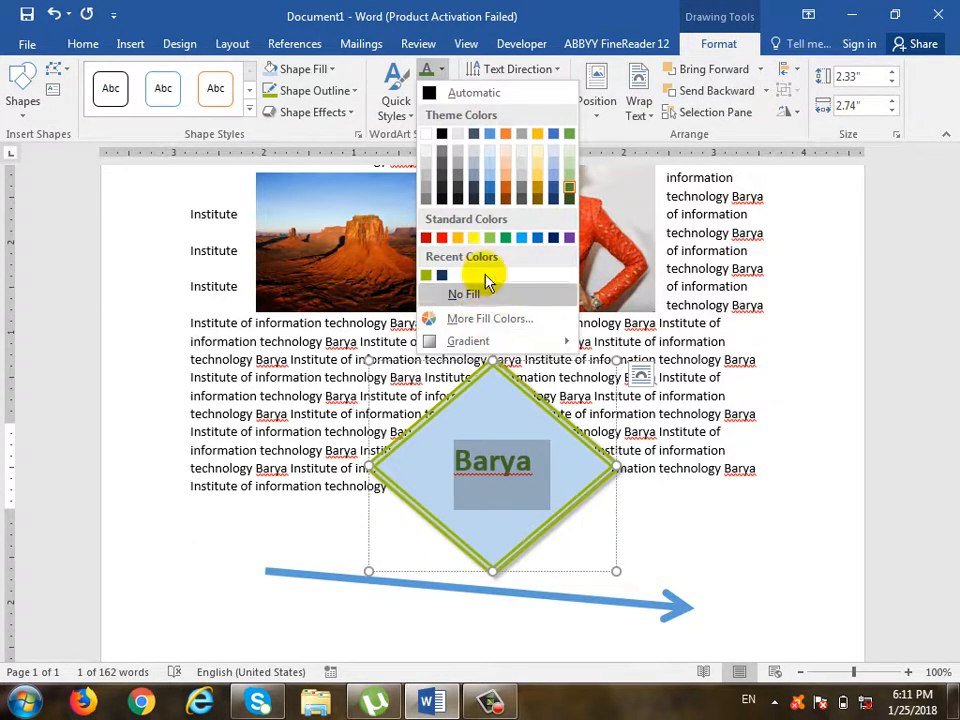
{"action": "left_click", "coordinate": [441, 69]}
{"action": "left_click", "coordinate": [446, 91]}
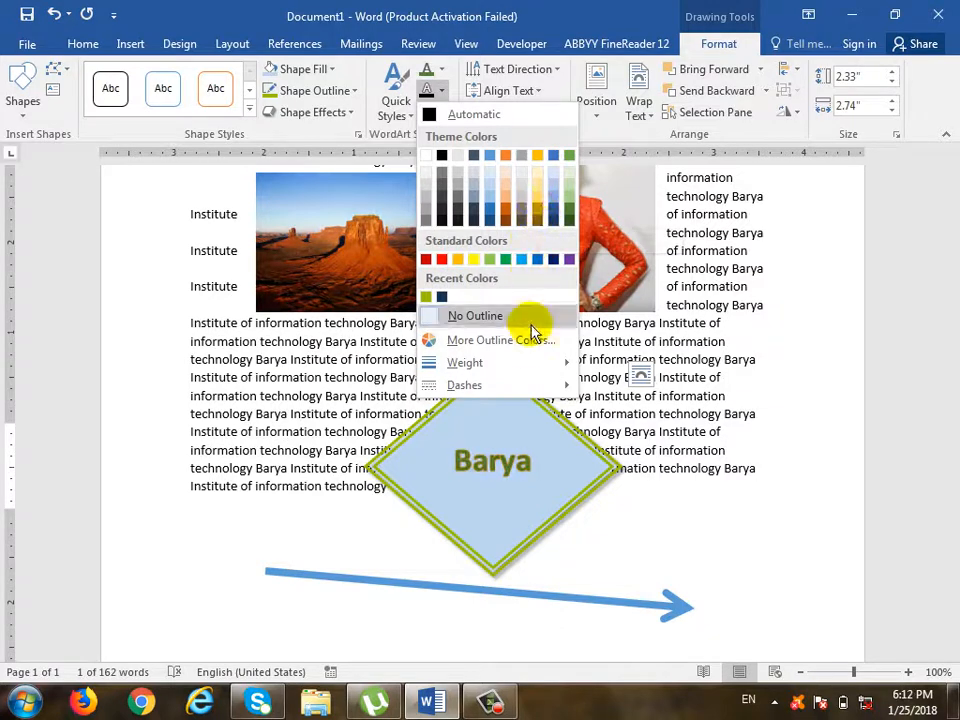
{"action": "mouse_move", "coordinate": [514, 363]}
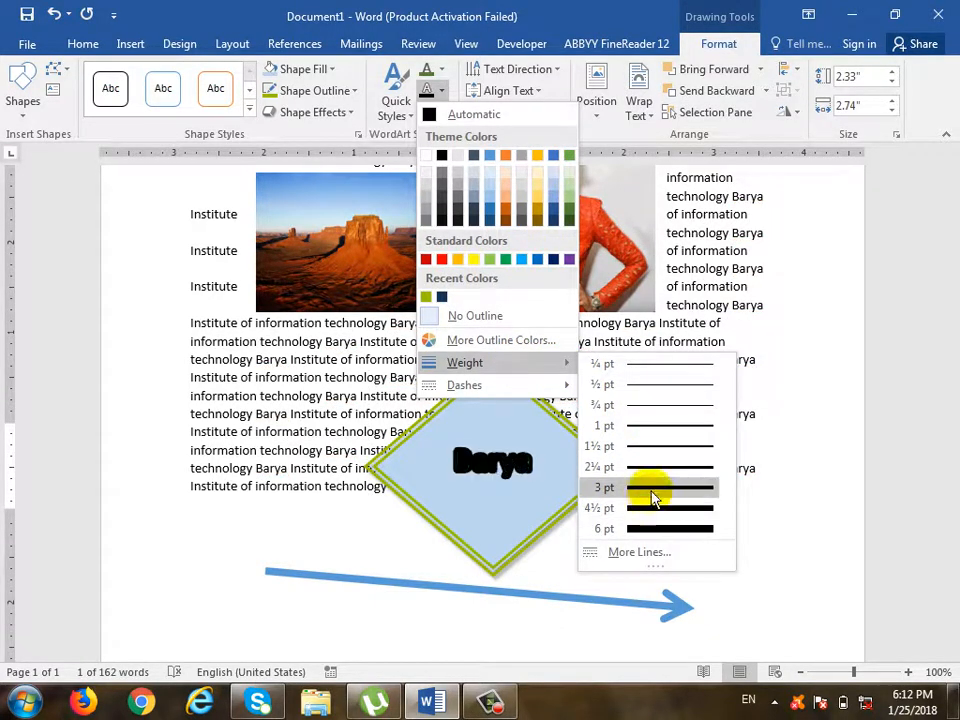
{"action": "left_click", "coordinate": [665, 433]}
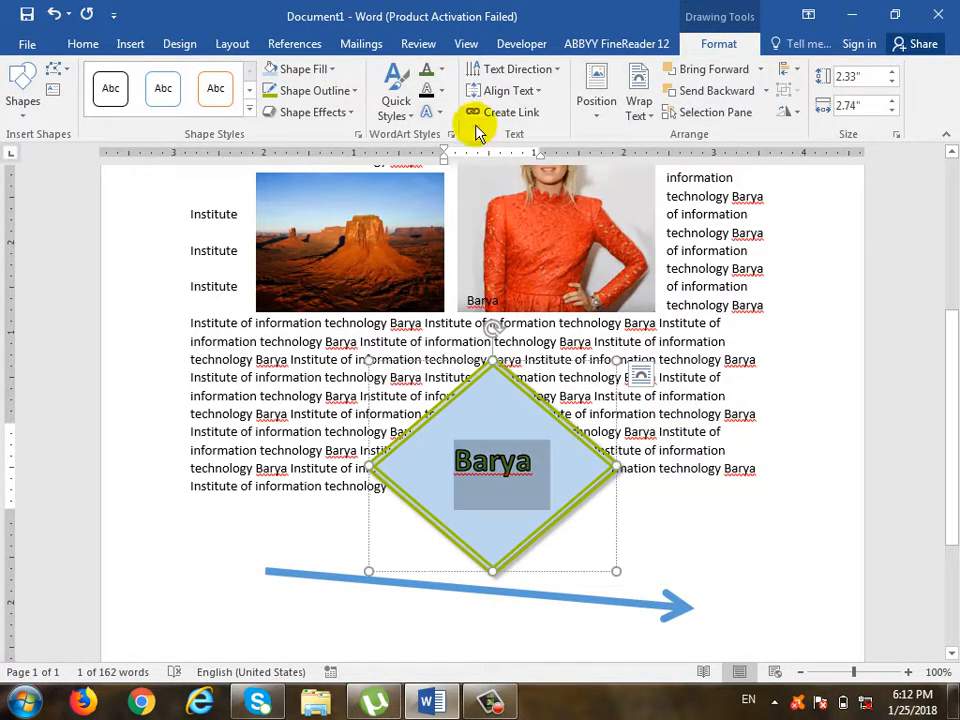
{"action": "left_click", "coordinate": [443, 92]}
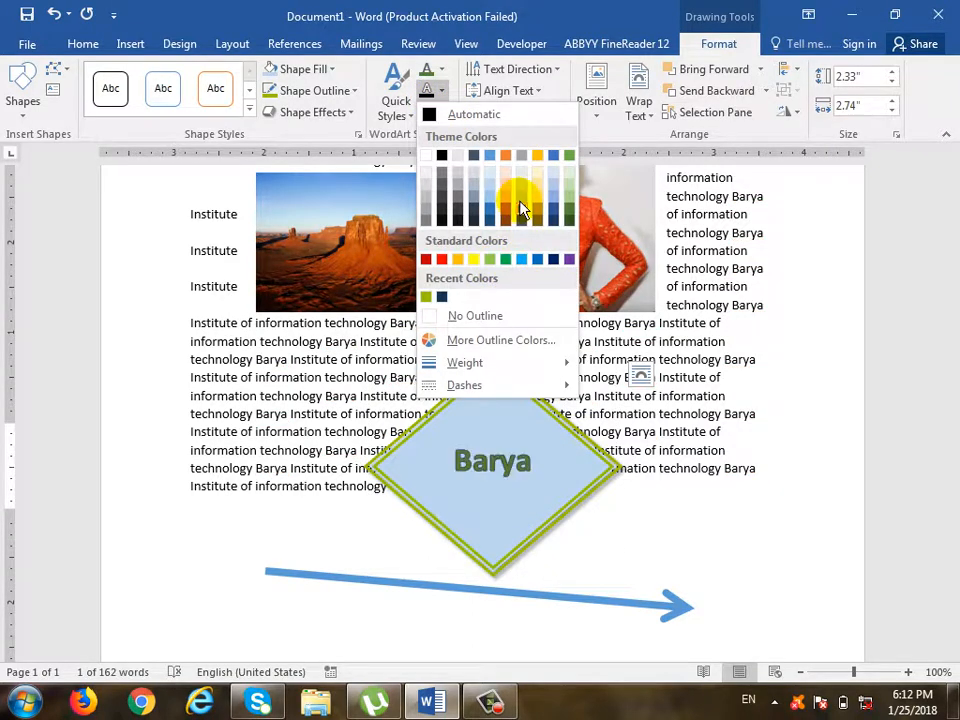
{"action": "left_click", "coordinate": [521, 205]}
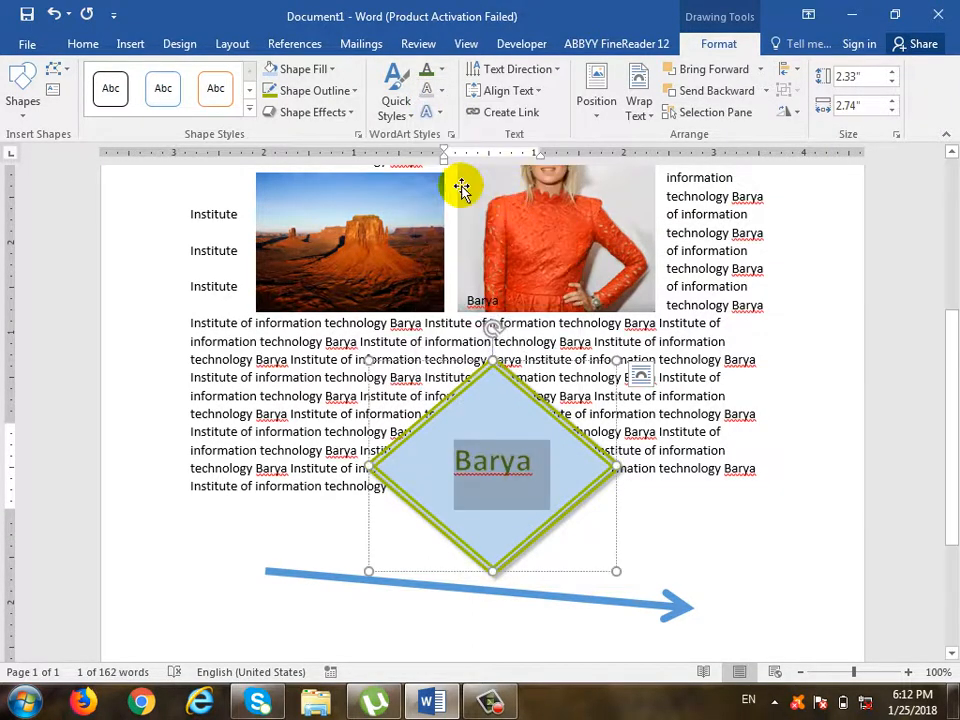
{"action": "left_click", "coordinate": [438, 115]}
{"action": "mouse_move", "coordinate": [465, 218]}
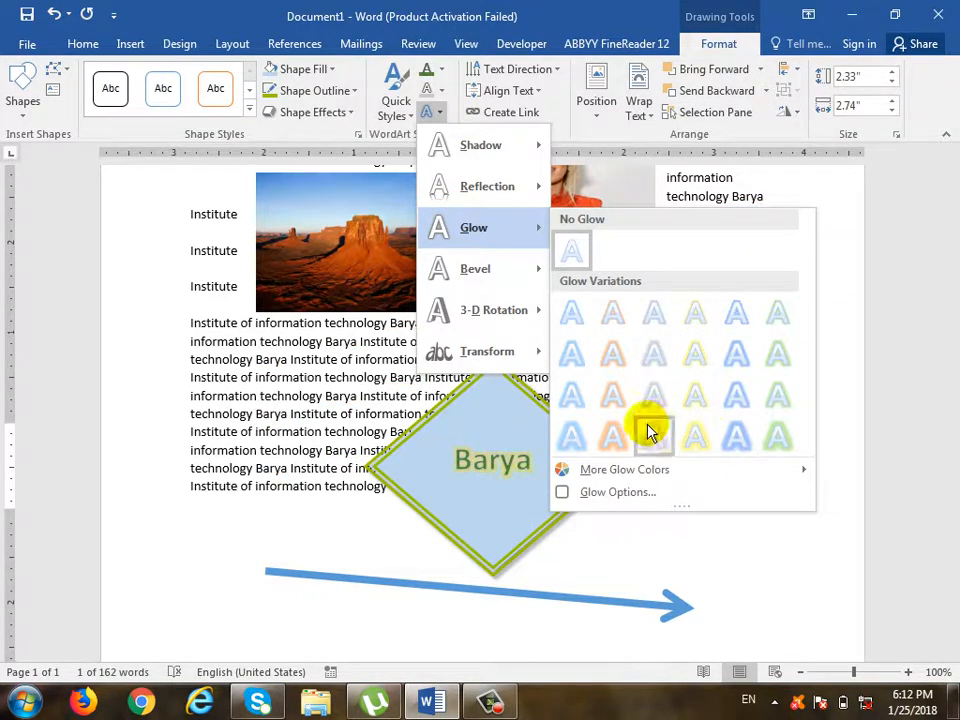
{"action": "mouse_move", "coordinate": [527, 158]}
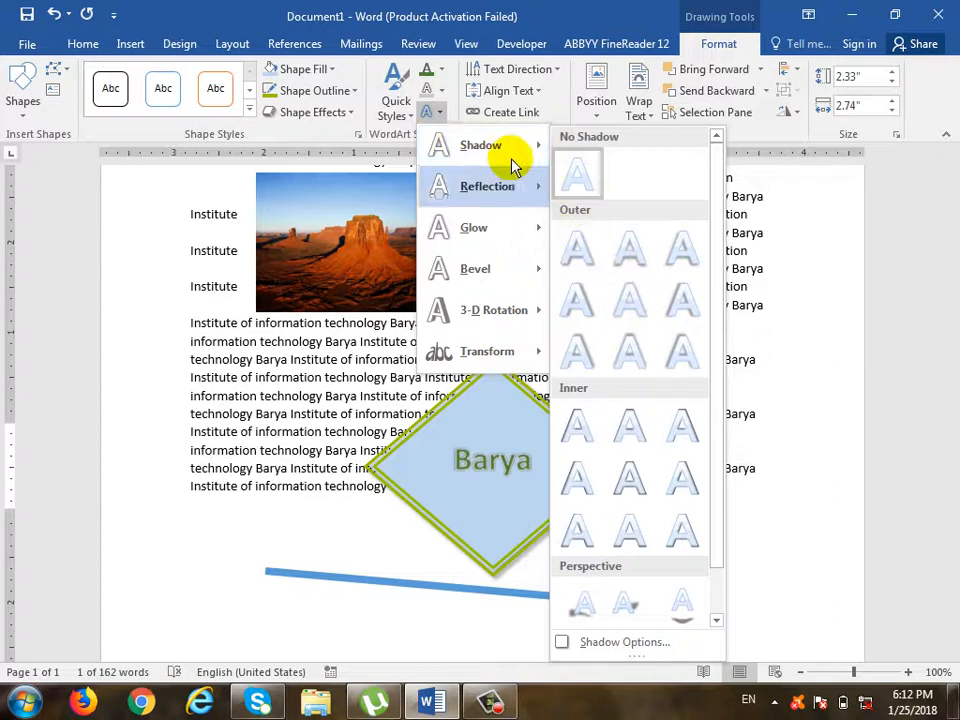
{"action": "left_click", "coordinate": [435, 111]}
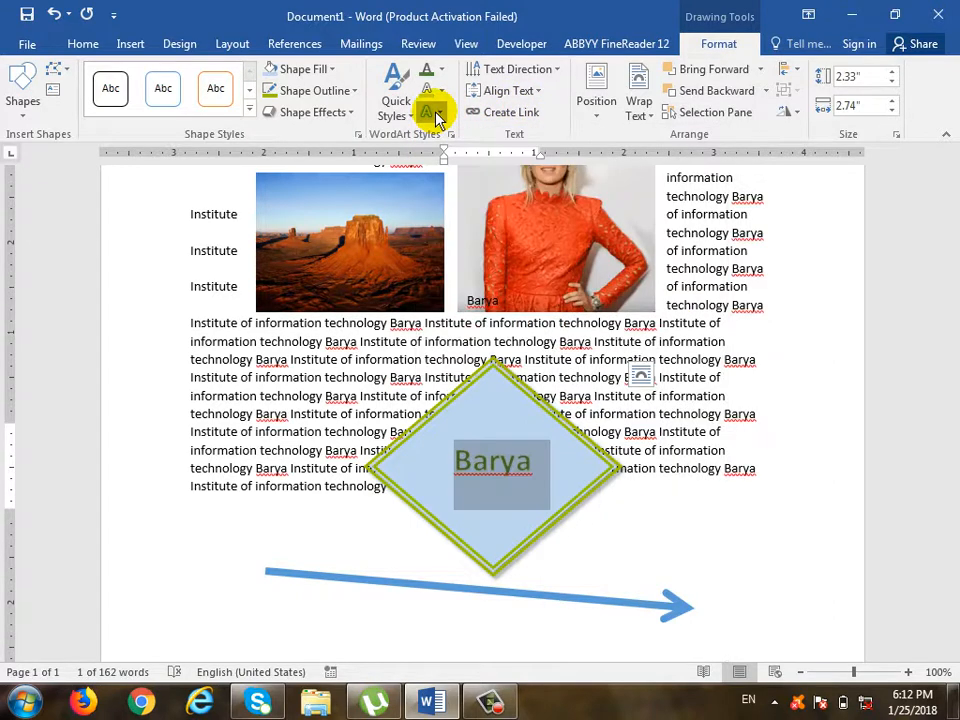
- Try rotating the diamond's text by 90° and 270°, and return it to horizontal
{"action": "left_click", "coordinate": [557, 70]}
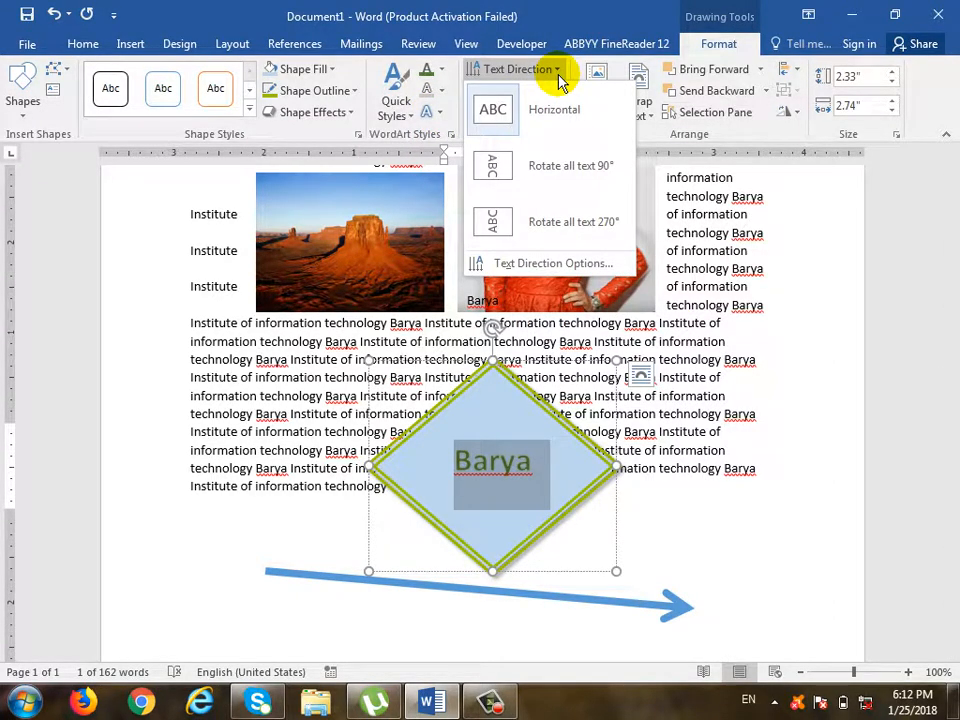
{"action": "left_click", "coordinate": [557, 178]}
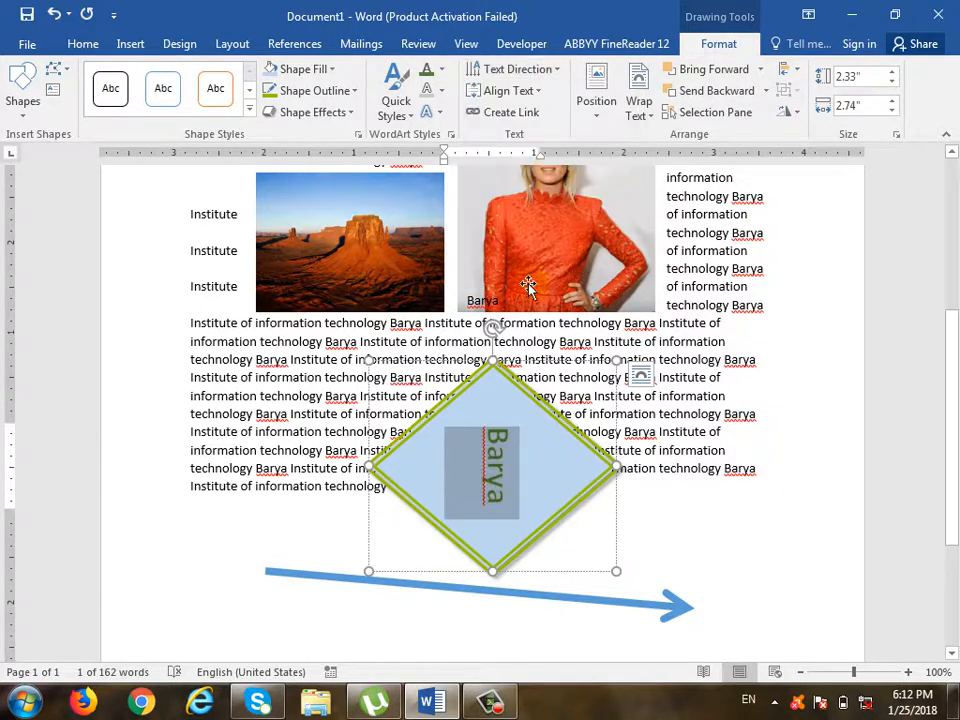
{"action": "left_click", "coordinate": [560, 70]}
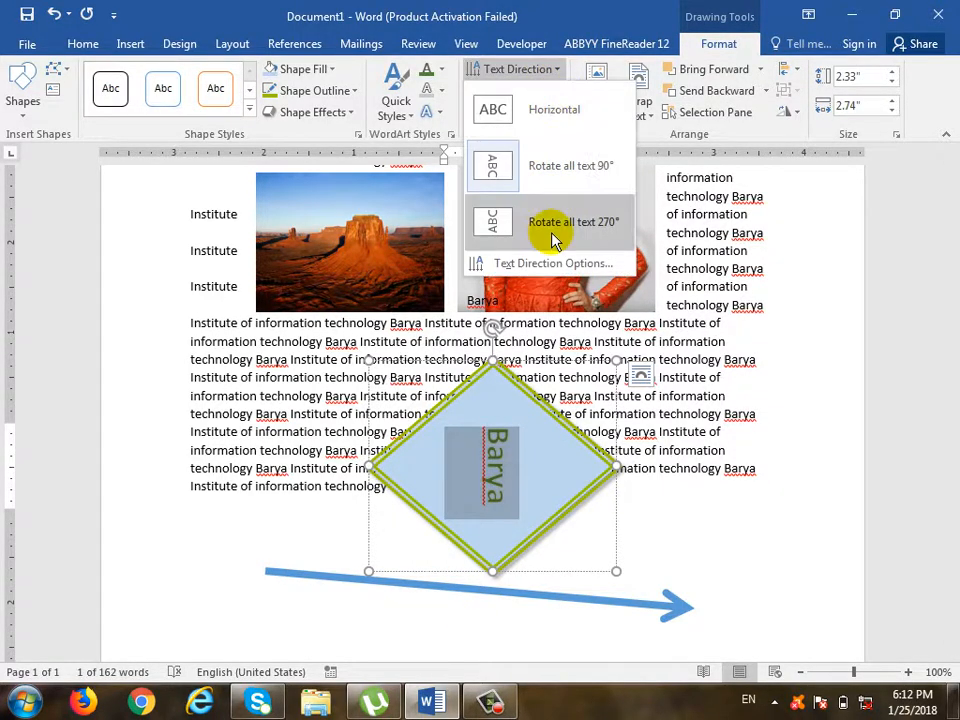
{"action": "left_click", "coordinate": [494, 230]}
{"action": "left_click", "coordinate": [545, 72]}
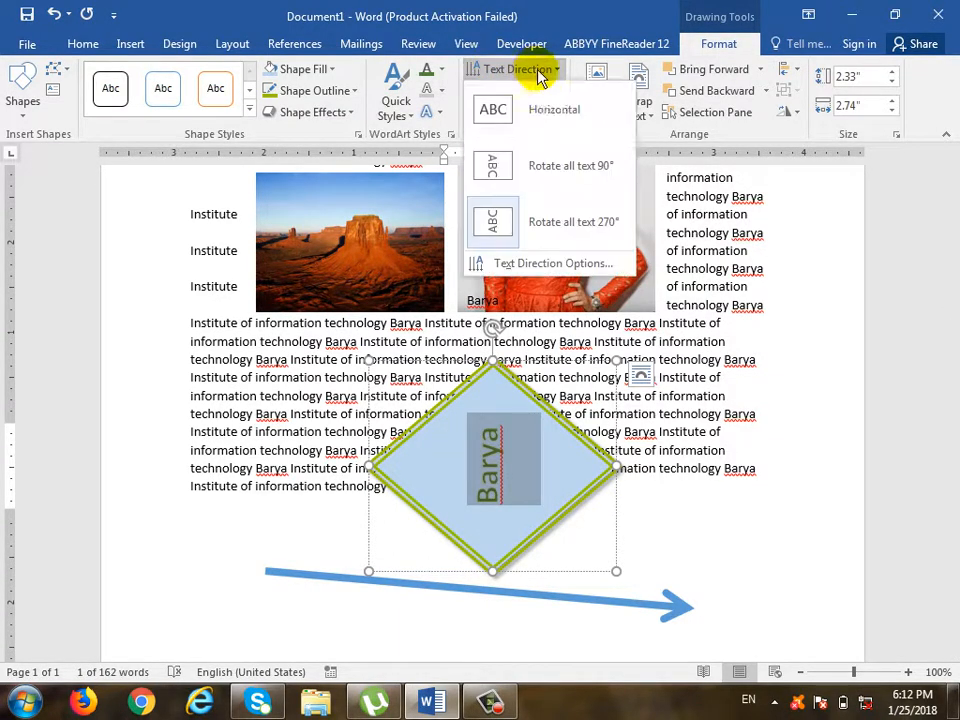
{"action": "left_click", "coordinate": [546, 74]}
{"action": "left_click", "coordinate": [547, 107]}
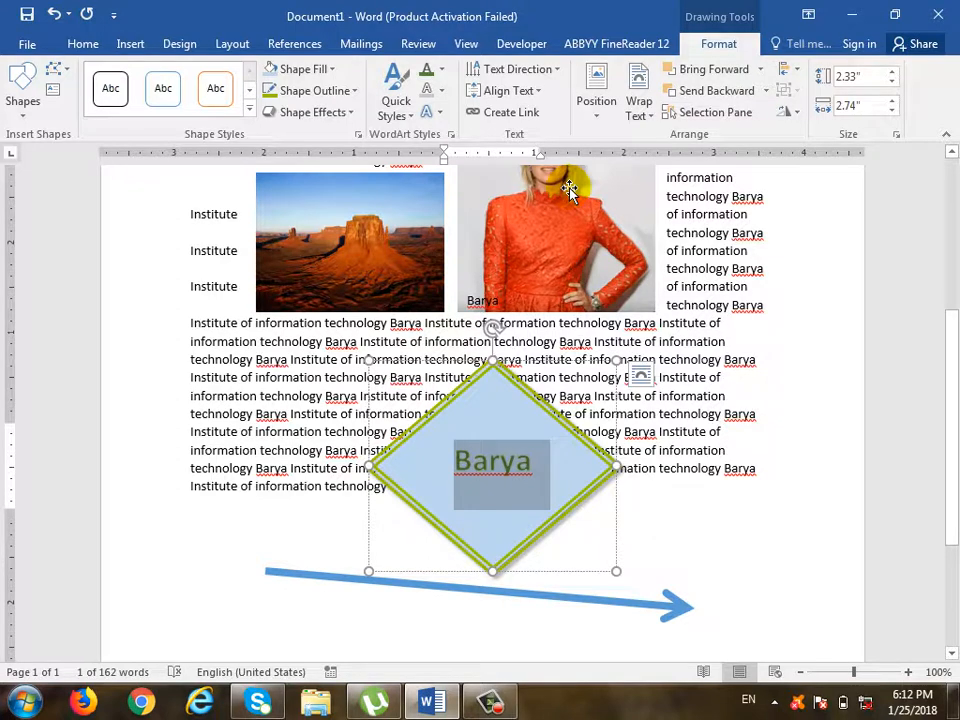
- Try left alignment for the word in the diamond and set it to right-aligned
{"action": "left_click", "coordinate": [540, 91]}
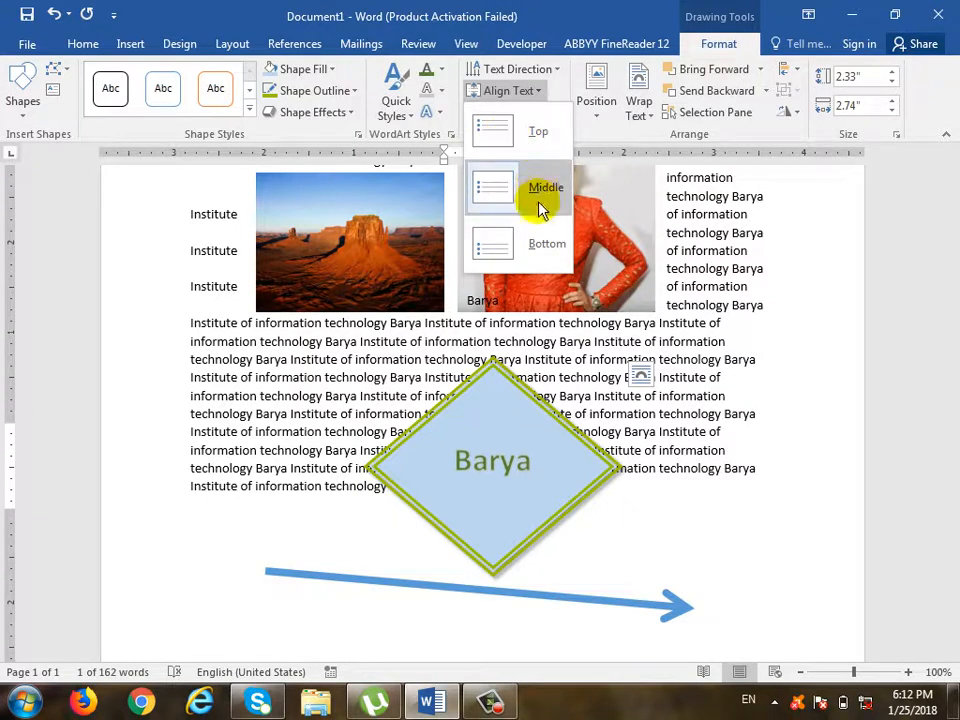
{"action": "left_click", "coordinate": [84, 47]}
{"action": "left_click", "coordinate": [370, 105]}
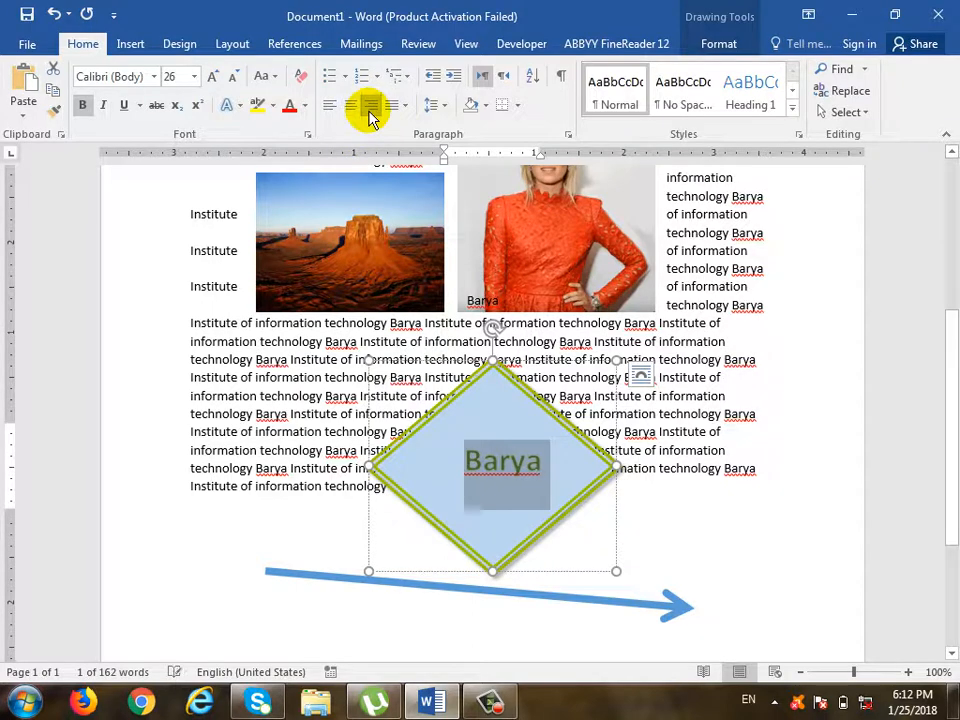
{"action": "left_click", "coordinate": [337, 112]}
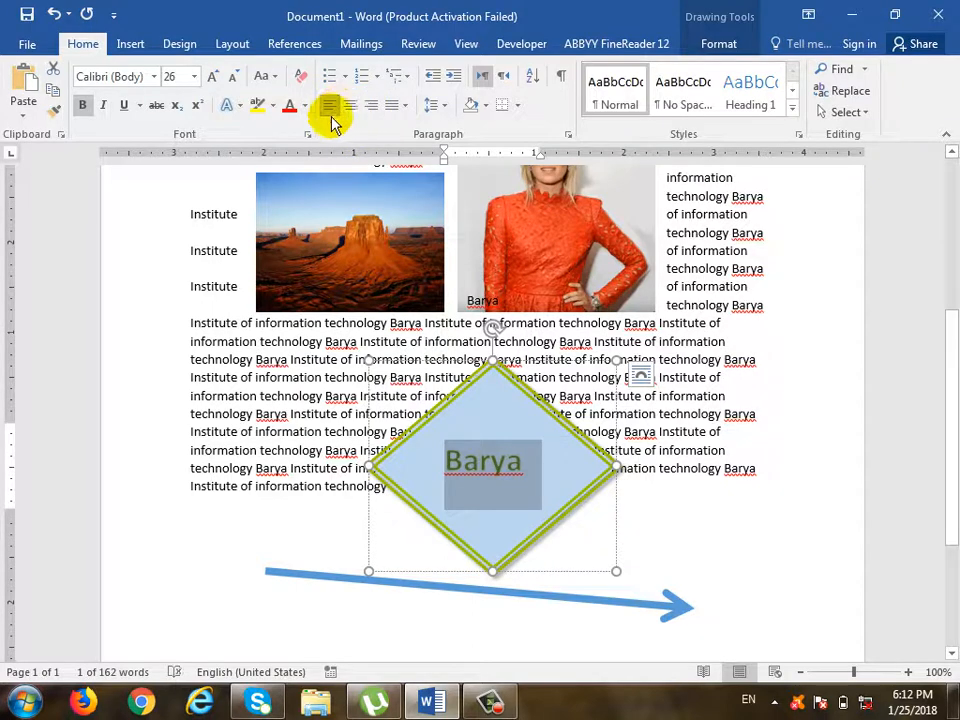
{"action": "left_click", "coordinate": [347, 107]}
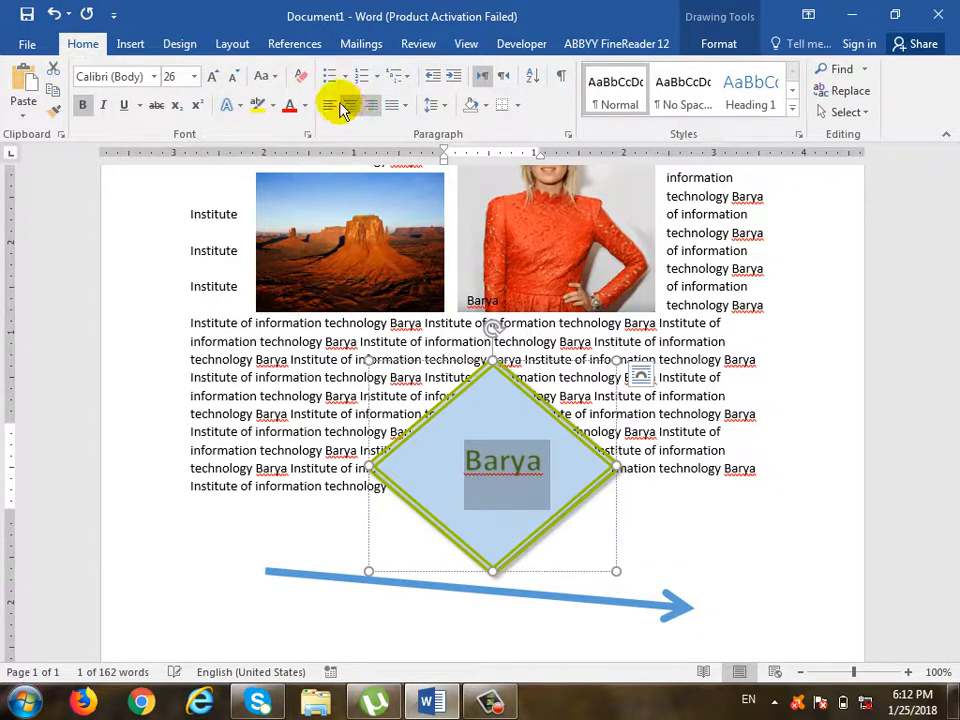
- Preview the vertical alignment options, including Bottom, for the diamond's text
{"action": "left_click", "coordinate": [718, 44]}
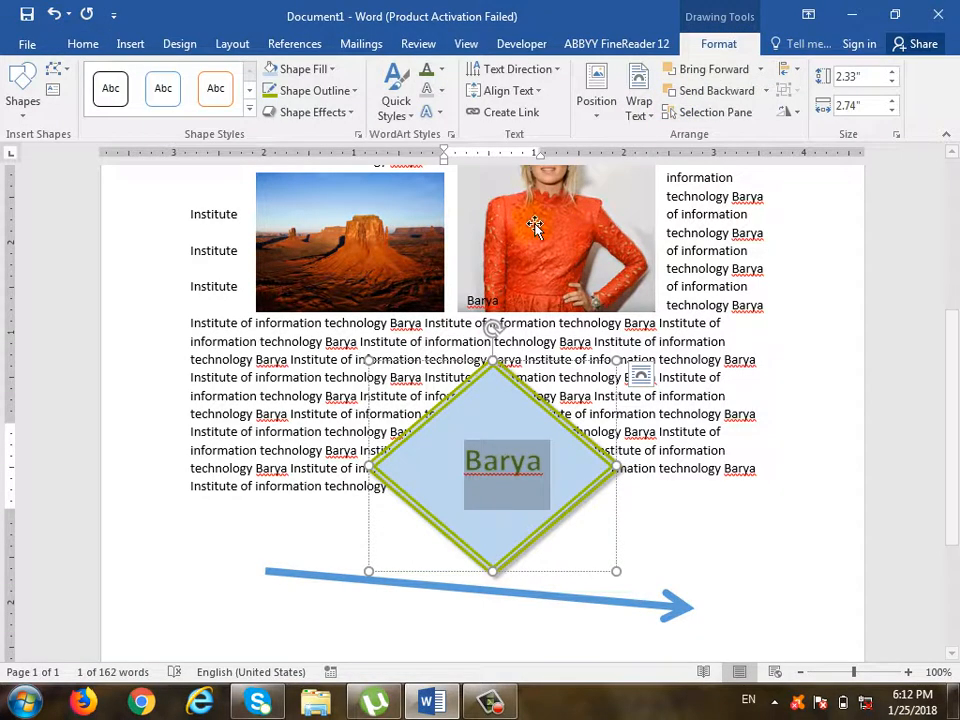
{"action": "left_click", "coordinate": [509, 90]}
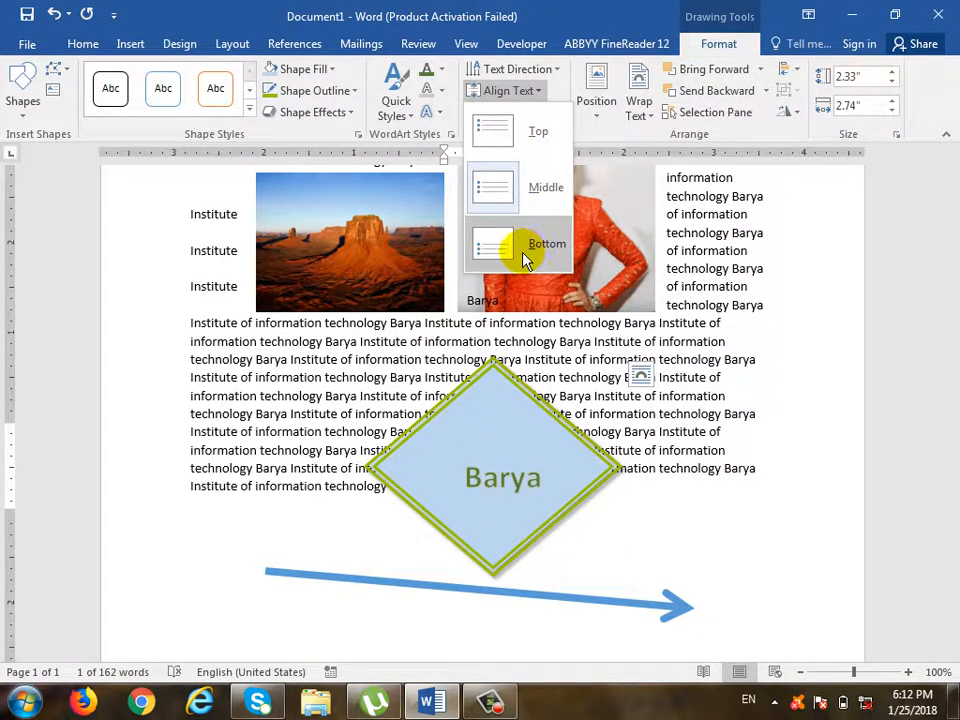
{"action": "left_click", "coordinate": [568, 8]}
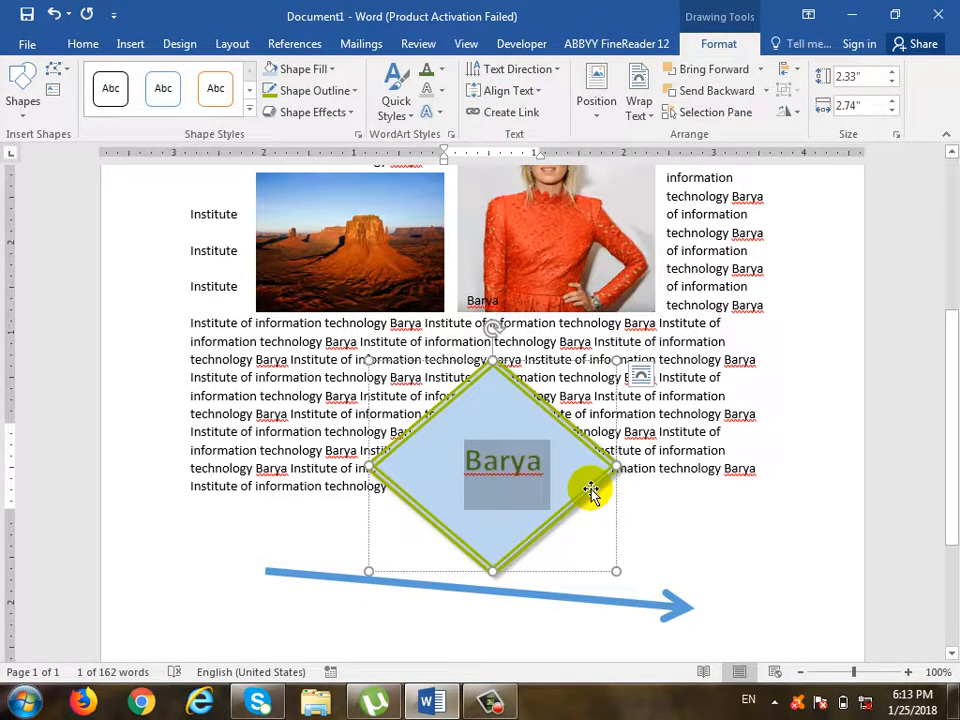
- Delete the blue arrow below the diamond
{"action": "left_click", "coordinate": [610, 600]}
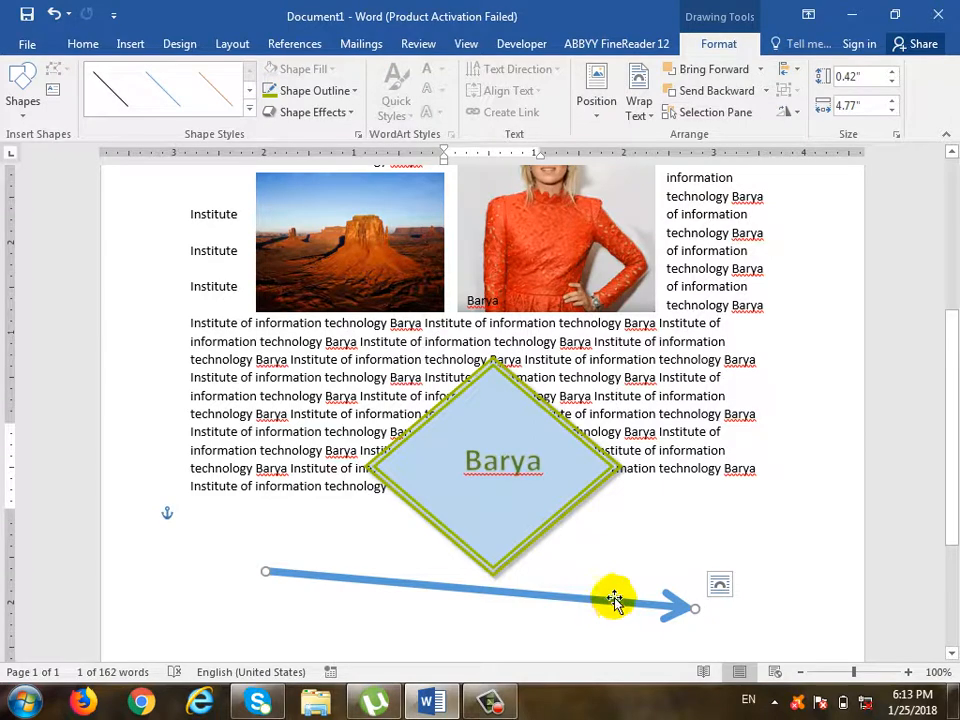
{"action": "key", "text": "Delete"}
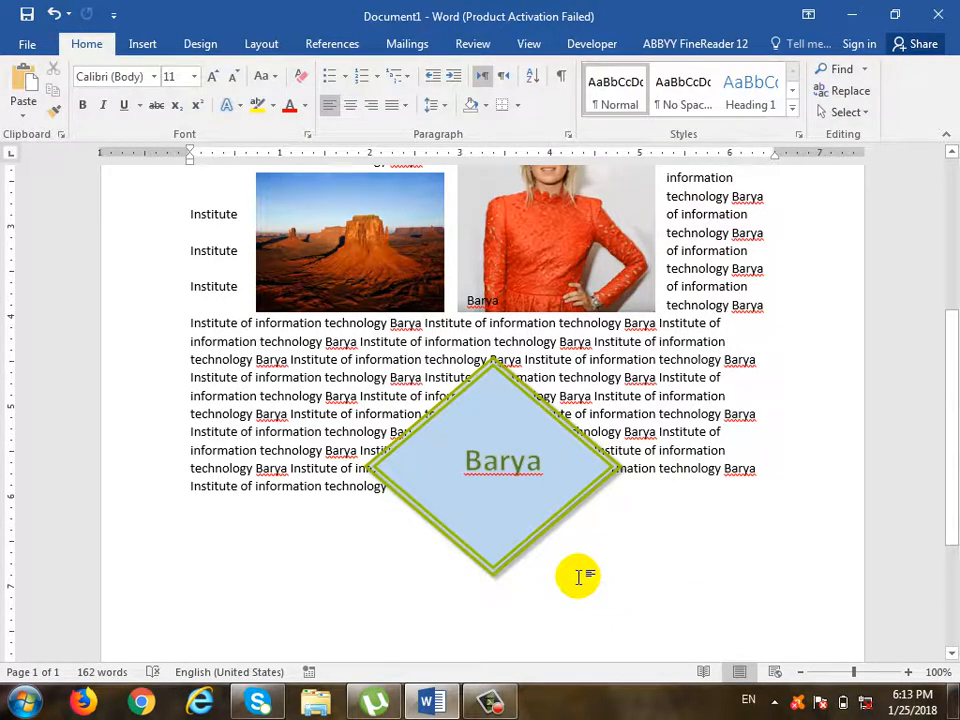
- Draw a rectangle about 1.48" high and 3.02" wide in the empty area below the diamond
{"action": "scroll", "coordinate": [579, 574], "scroll_direction": "down", "scroll_amount": 3}
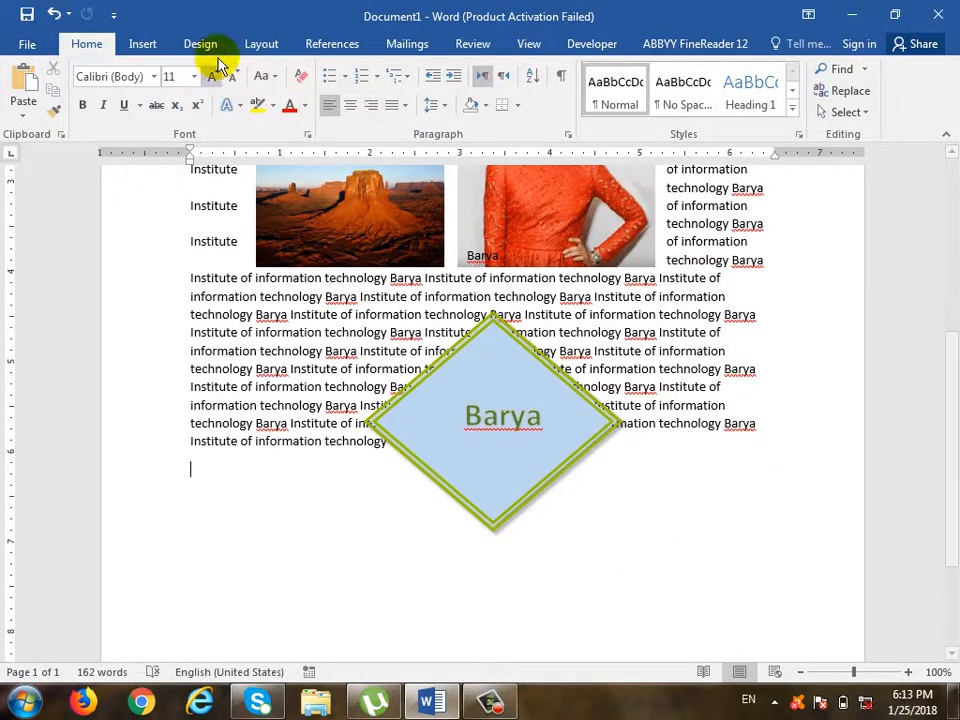
{"action": "left_click", "coordinate": [142, 44]}
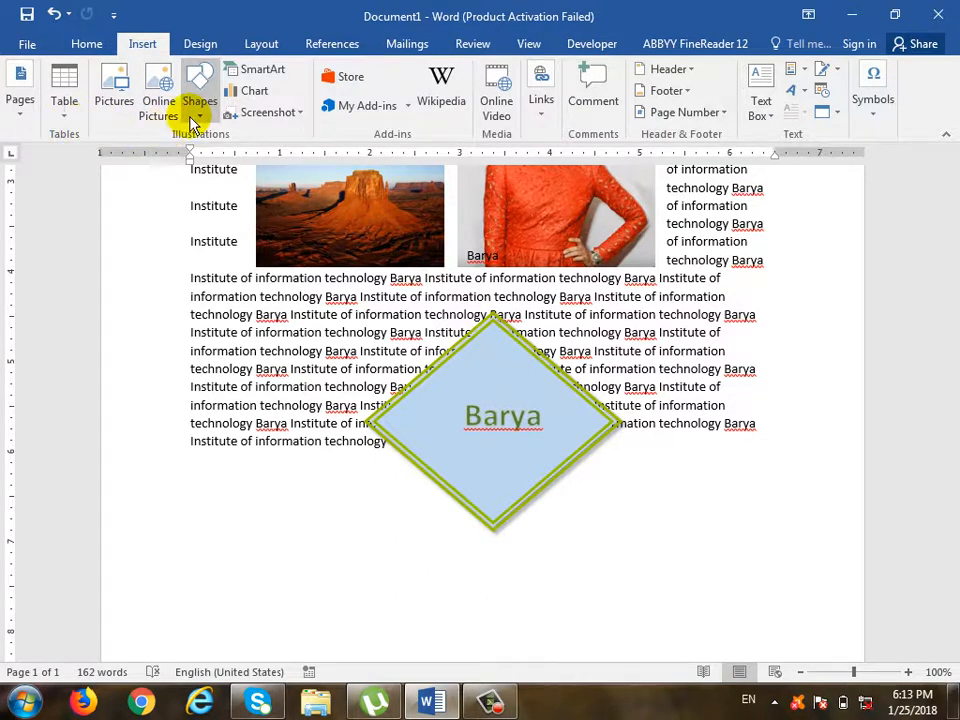
{"action": "left_click", "coordinate": [195, 112]}
{"action": "left_click", "coordinate": [274, 157]}
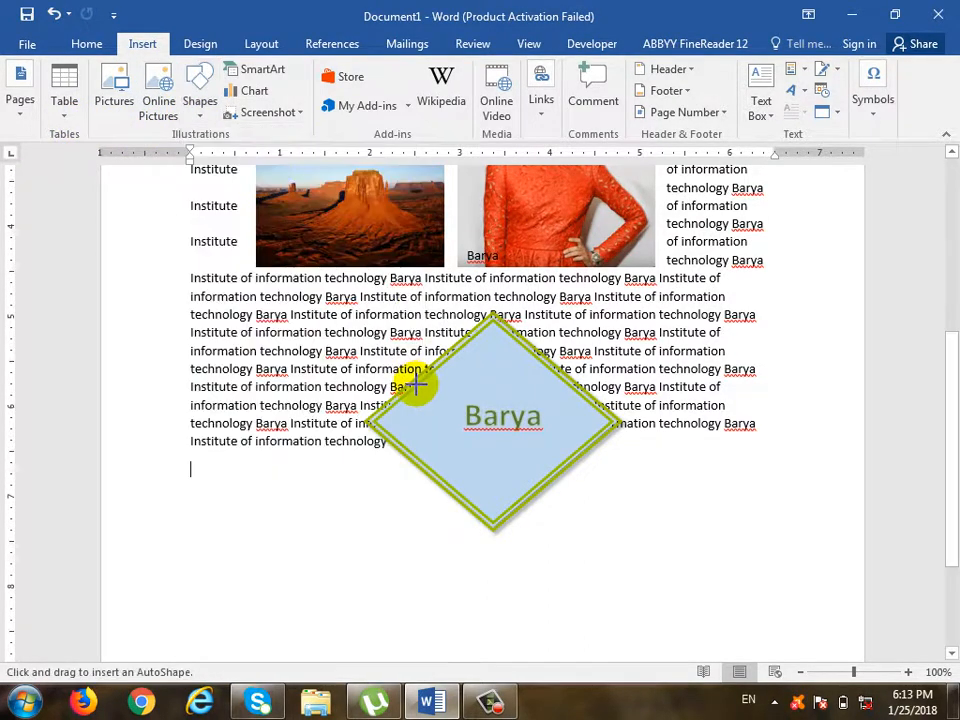
{"action": "scroll", "coordinate": [415, 381], "scroll_direction": "down", "scroll_amount": 3}
{"action": "mouse_move", "coordinate": [406, 412]}
{"action": "left_mouse_down"}
{"action": "mouse_move", "coordinate": [645, 549]}
{"action": "mouse_move", "coordinate": [678, 546]}
{"action": "left_mouse_up"}
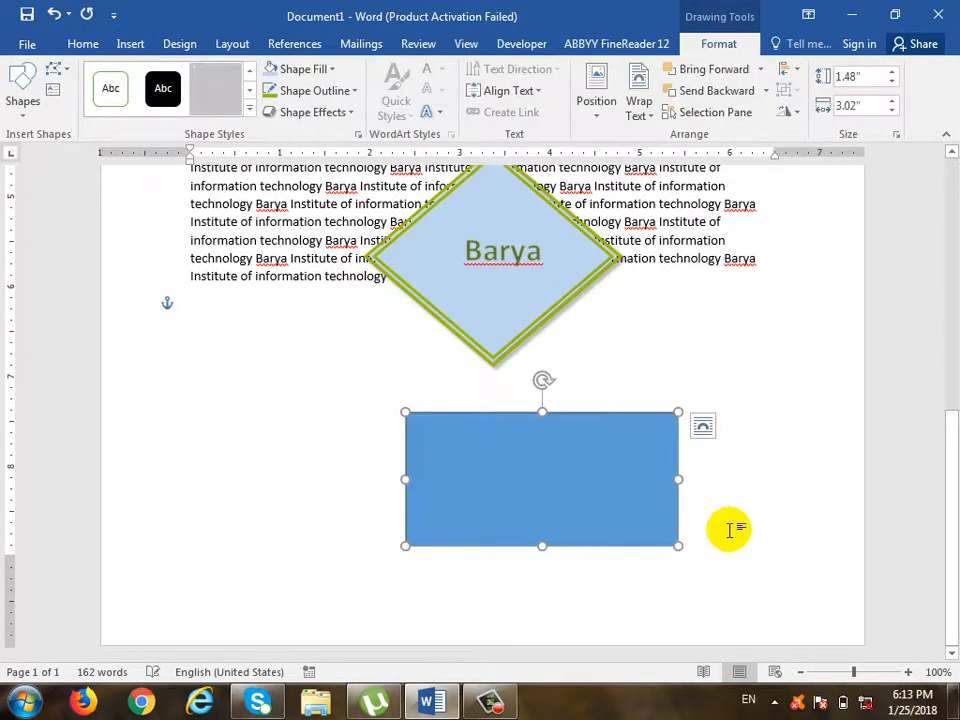
- Turn the blue rectangle into an empty text container with Add Text
{"action": "left_click", "coordinate": [541, 251]}
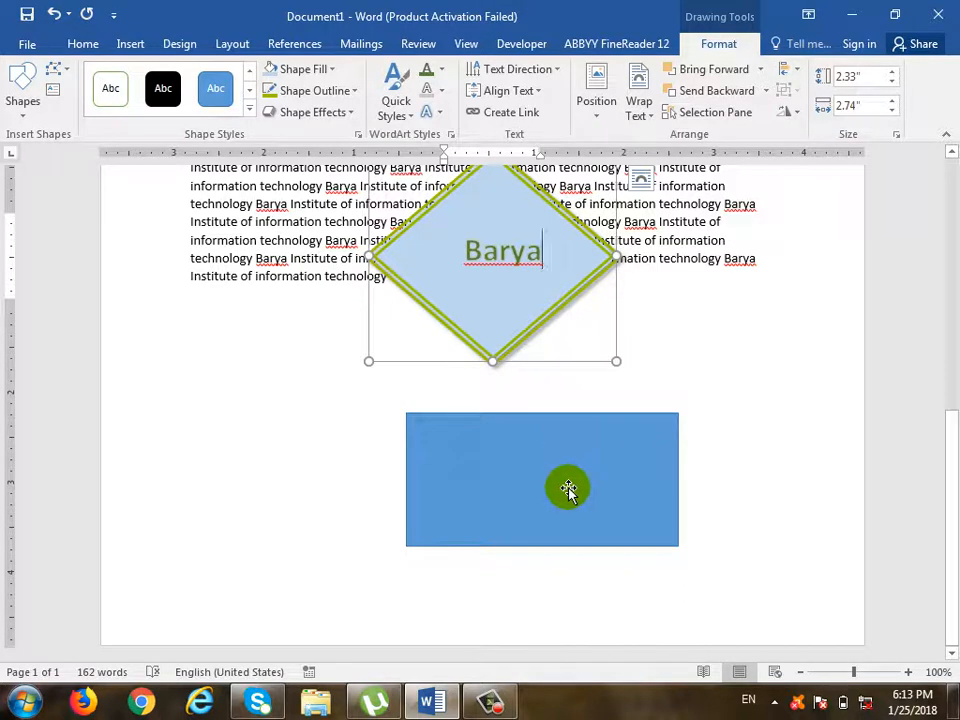
{"action": "left_click", "coordinate": [567, 512]}
{"action": "right_click", "coordinate": [606, 506]}
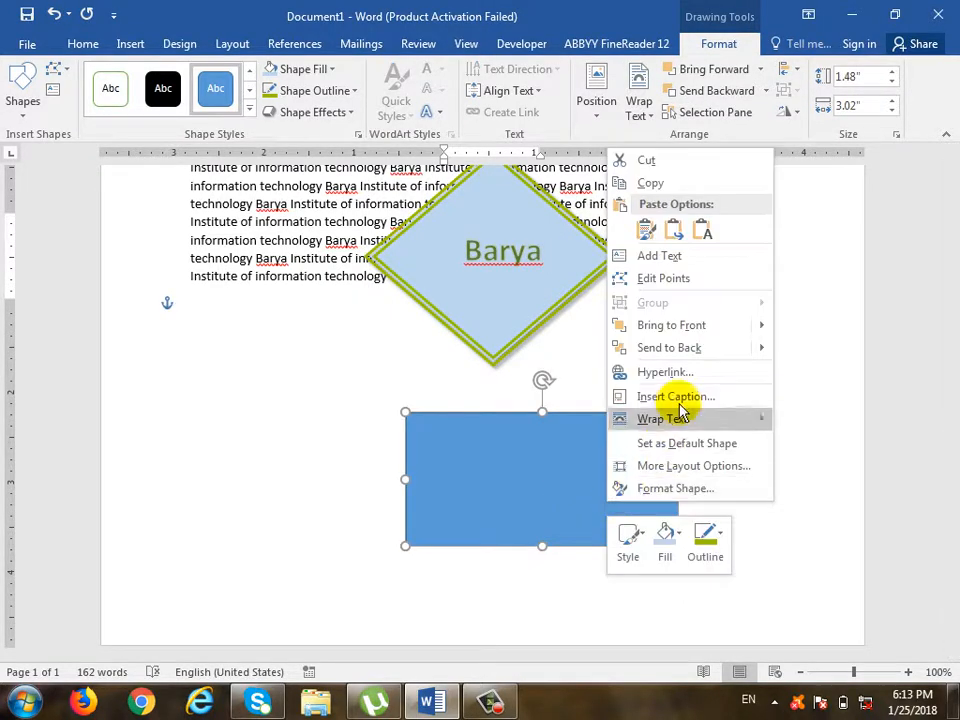
{"action": "left_click", "coordinate": [711, 256]}
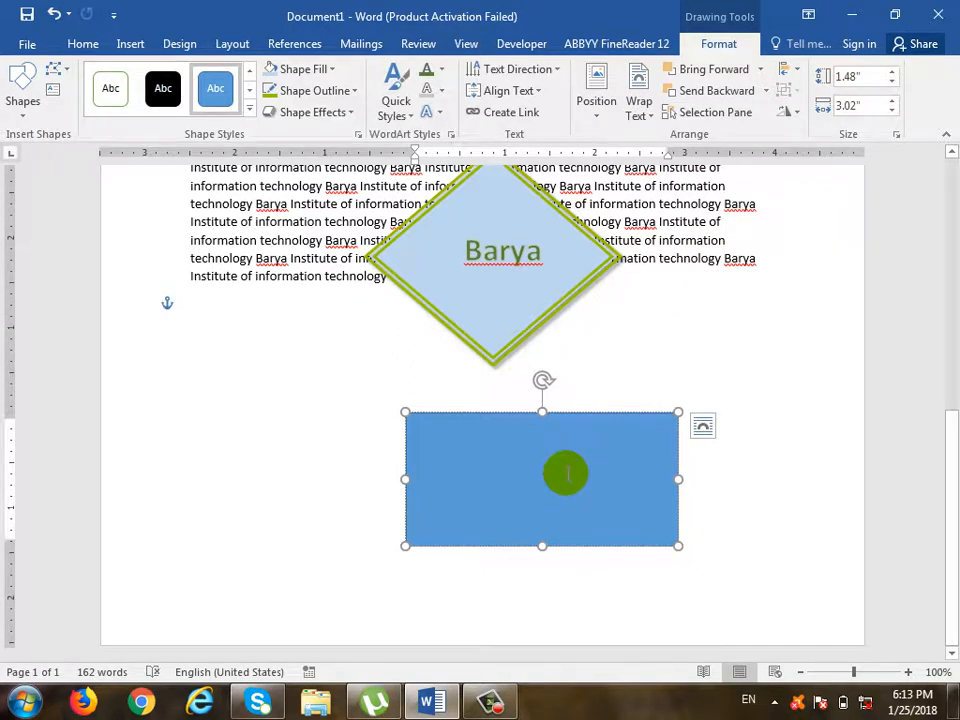
- Create a text link from the diamond to the empty blue rectangle
{"action": "left_click", "coordinate": [497, 289]}
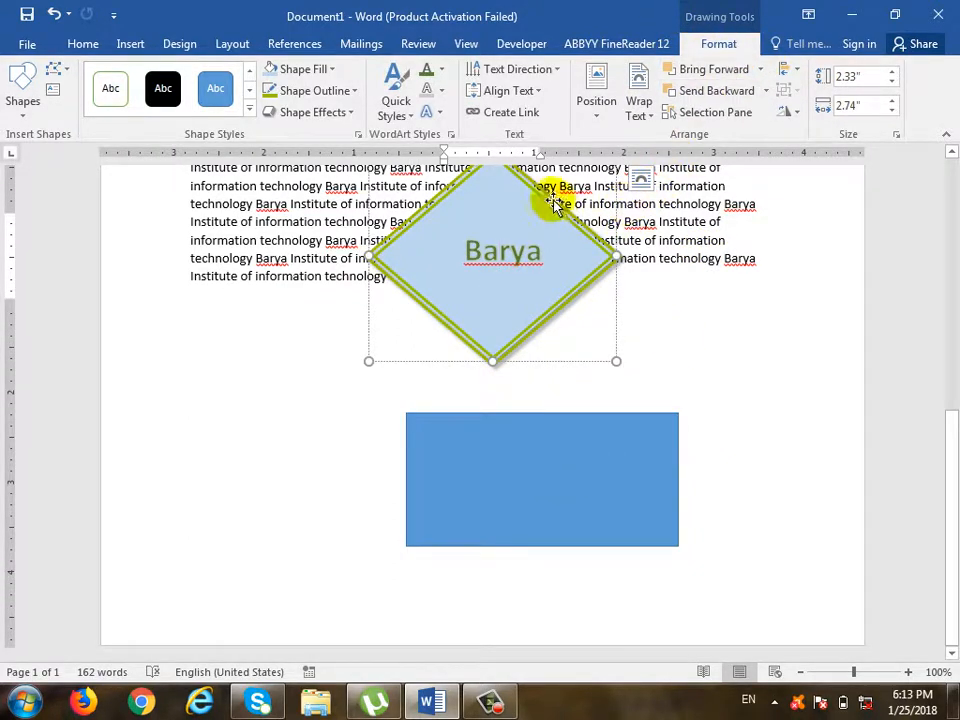
{"action": "left_click", "coordinate": [509, 112]}
{"action": "left_click", "coordinate": [558, 463]}
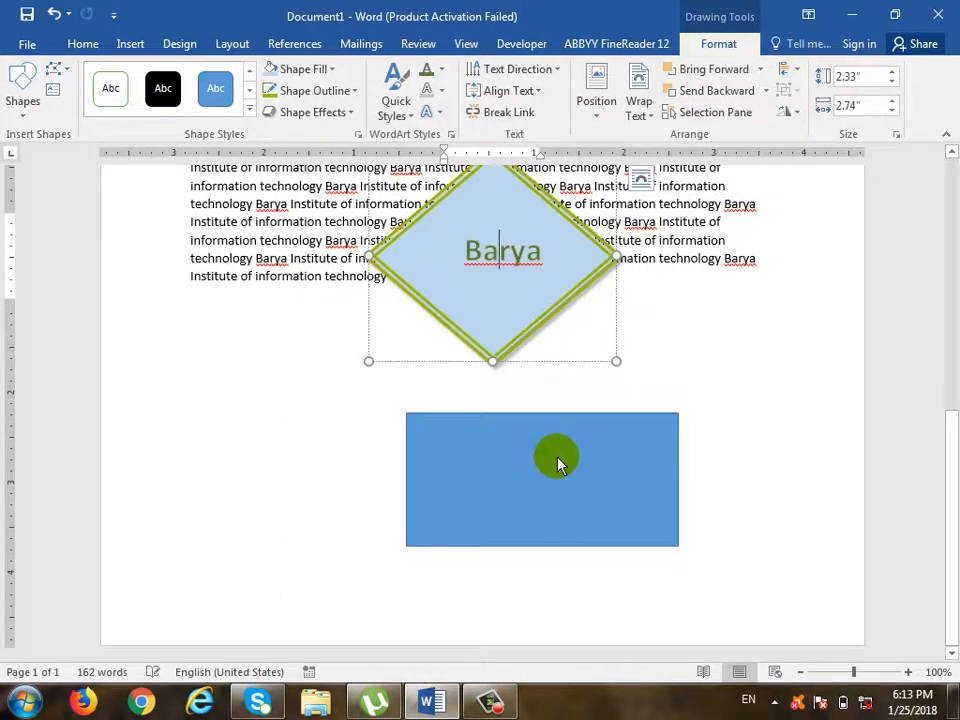